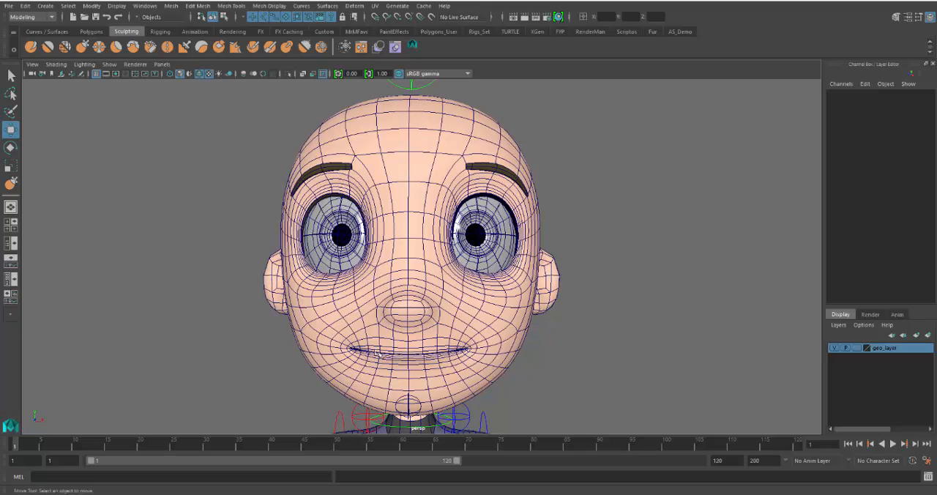
# Select the character's head mesh and examine its edge flow around the mouth and cheek
pyautogui.click(390, 347)
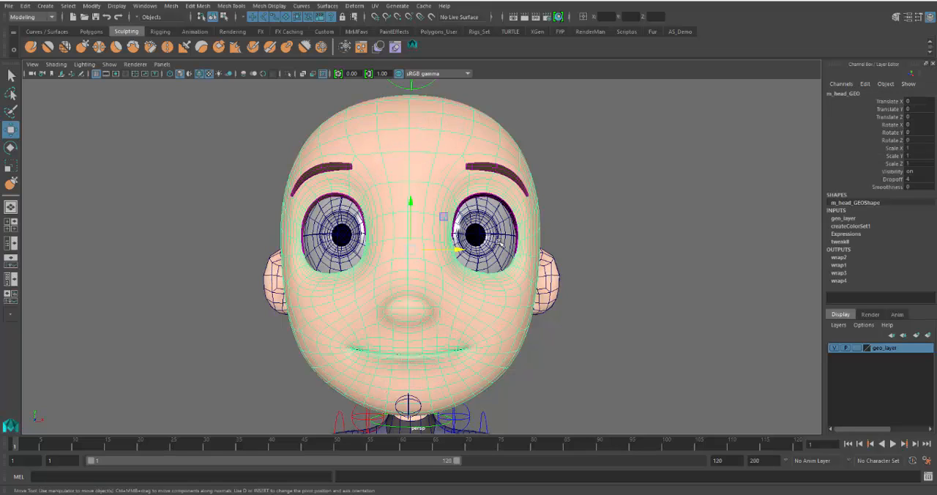
pyautogui.keyDown('alt'); pyautogui.moveTo(521, 341); pyautogui.dragTo(496, 345); pyautogui.keyUp('alt')
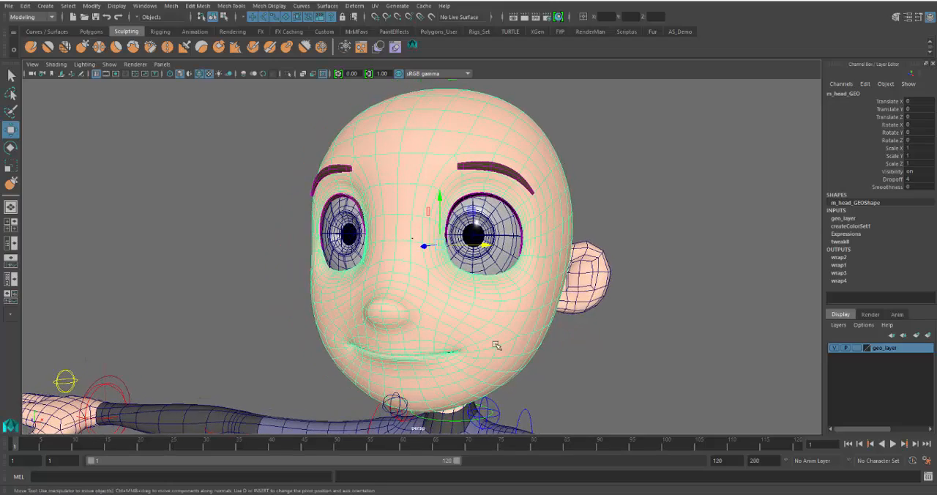
pyautogui.scroll(1, 495, 350)
pyautogui.keyDown('alt'); pyautogui.moveTo(496, 350); pyautogui.dragTo(507, 343, button='middle'); pyautogui.keyUp('alt')
pyautogui.keyDown('alt'); pyautogui.moveTo(508, 344); pyautogui.dragTo(515, 342); pyautogui.keyUp('alt')
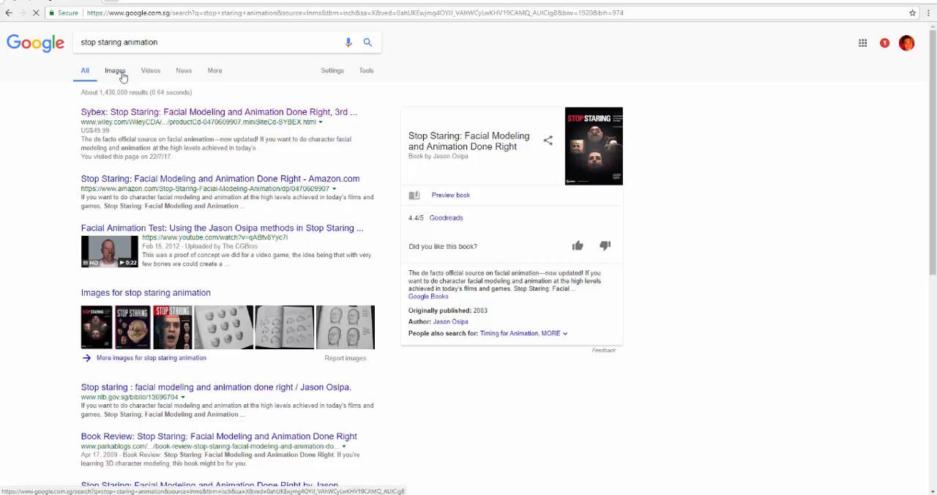
# Switch to the web browser, show image results for "stop staring animation" and preview the nine-mouth-shapes book page
pyautogui.click(122, 77)
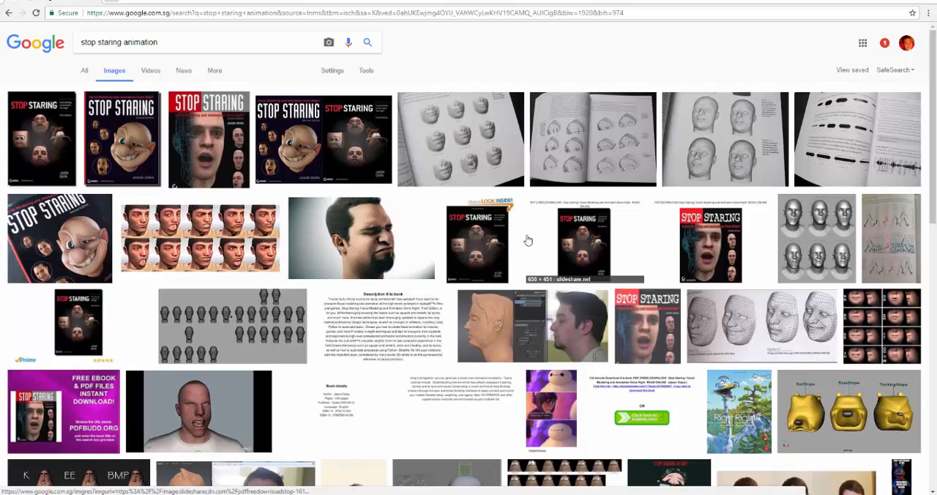
pyautogui.click(469, 150)
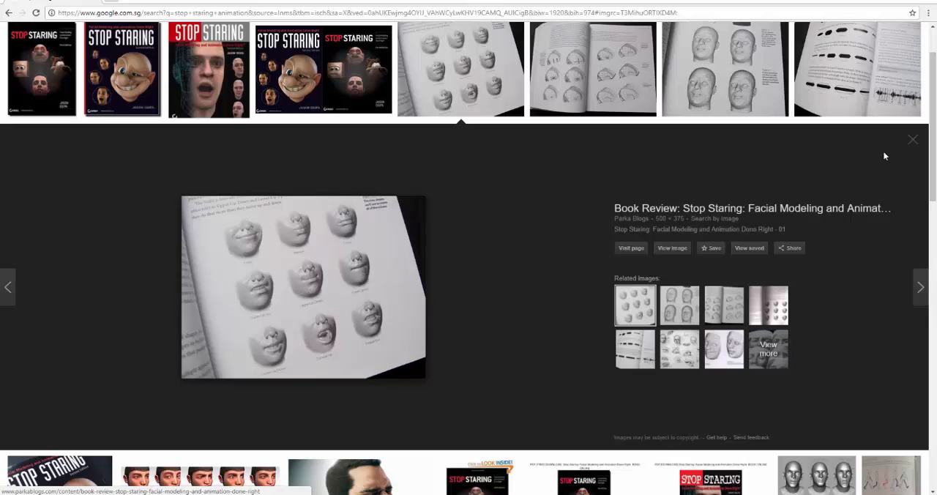
pyautogui.click(909, 140)
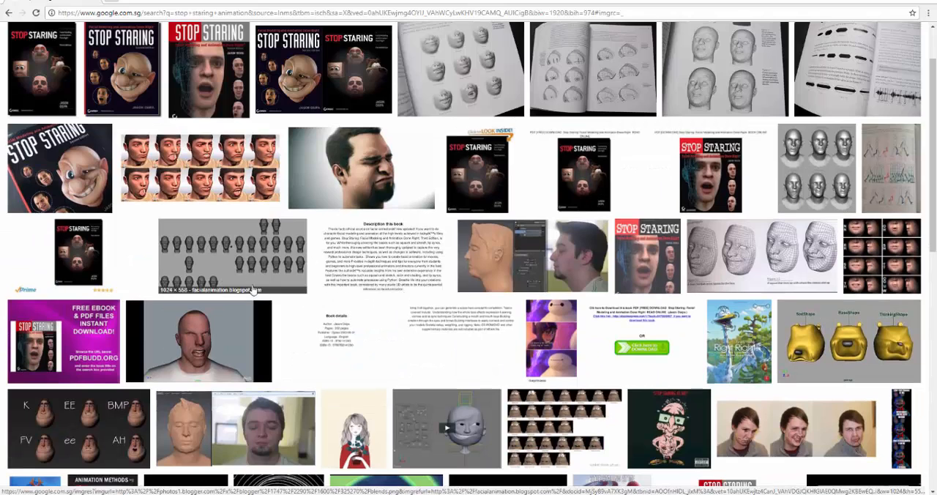
# Preview the "Phoneme Charts - Matt Watson Animation" image to study its mouth shapes, and close the preview
pyautogui.click(73, 428)
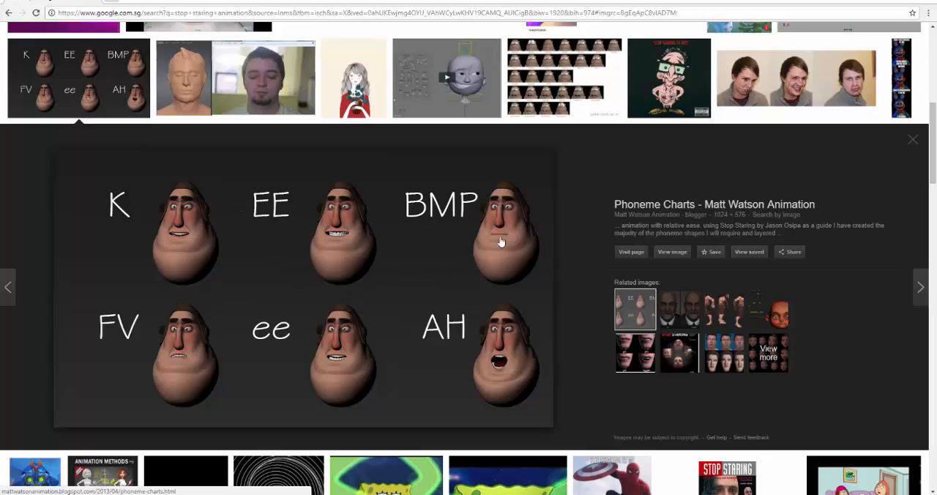
pyautogui.click(914, 141)
pyautogui.scroll(1, 657, 247)
pyautogui.scroll(5, 657, 248)
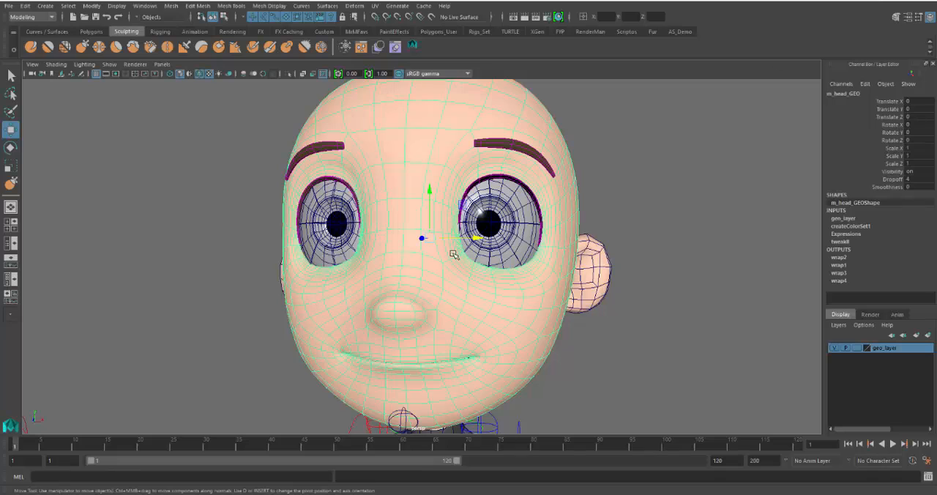
# Return to Maya, clear the selection, view the head and upper body at an angle, and reselect the head mesh
pyautogui.scroll(-4, 454, 254)
pyautogui.keyDown('alt'); pyautogui.moveTo(573, 307); pyautogui.dragTo(569, 282, button='middle'); pyautogui.keyUp('alt')
pyautogui.keyDown('alt'); pyautogui.moveTo(569, 282); pyautogui.dragTo(552, 291); pyautogui.keyUp('alt')
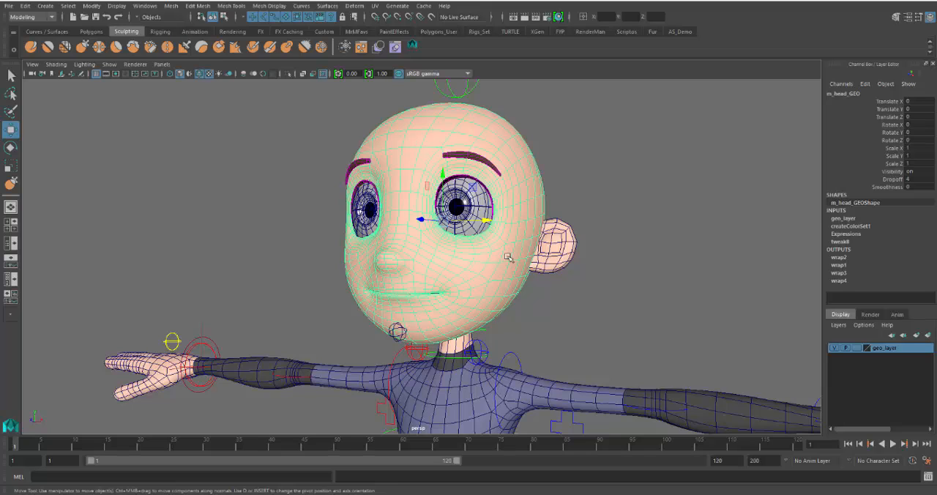
pyautogui.click(549, 303)
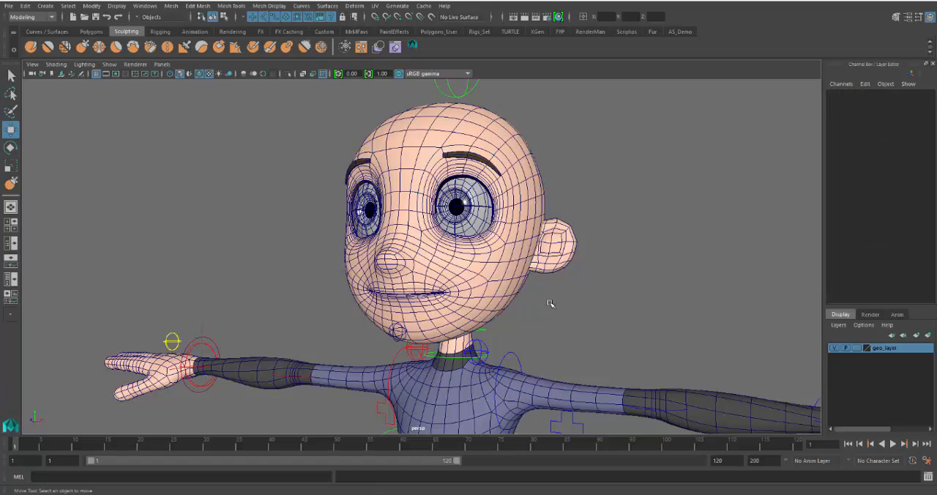
pyautogui.keyDown('alt'); pyautogui.moveTo(537, 307); pyautogui.dragTo(547, 308); pyautogui.keyUp('alt')
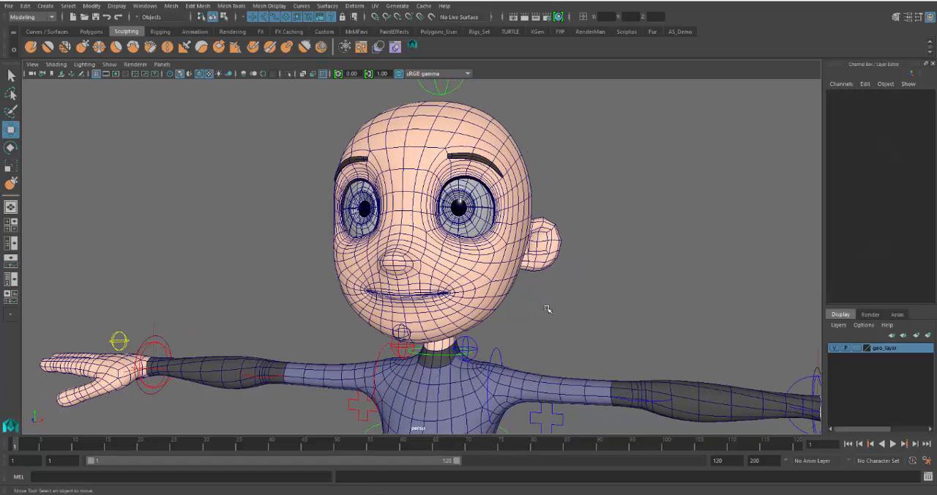
pyautogui.click(472, 268)
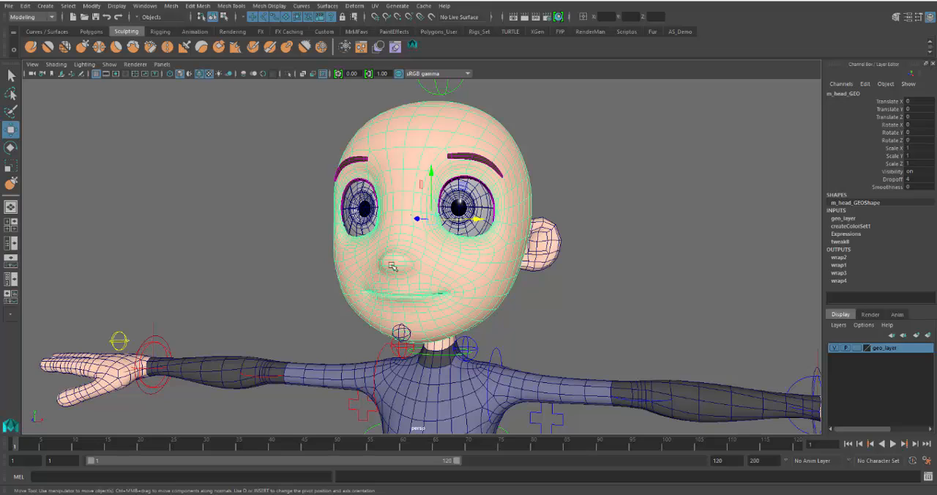
# Select the jaw control below the chin and examine its placement from the side of the face
pyautogui.click(402, 331)
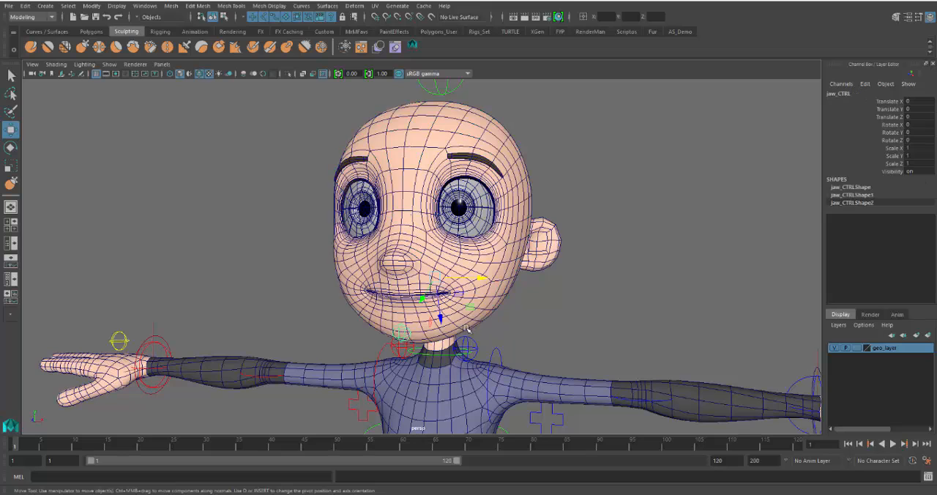
pyautogui.keyDown('alt'); pyautogui.moveTo(477, 322); pyautogui.dragTo(384, 291); pyautogui.keyUp('alt')
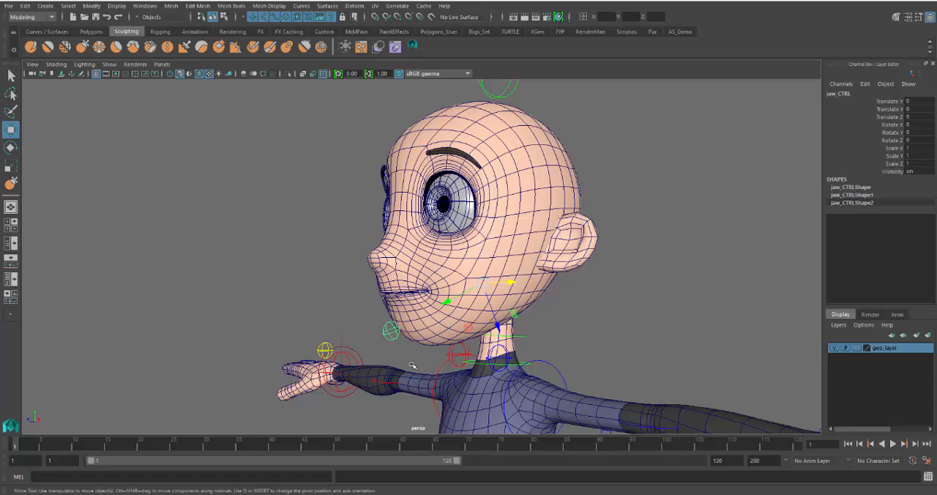
pyautogui.keyDown('alt'); pyautogui.moveTo(414, 357); pyautogui.dragTo(411, 323); pyautogui.keyUp('alt')
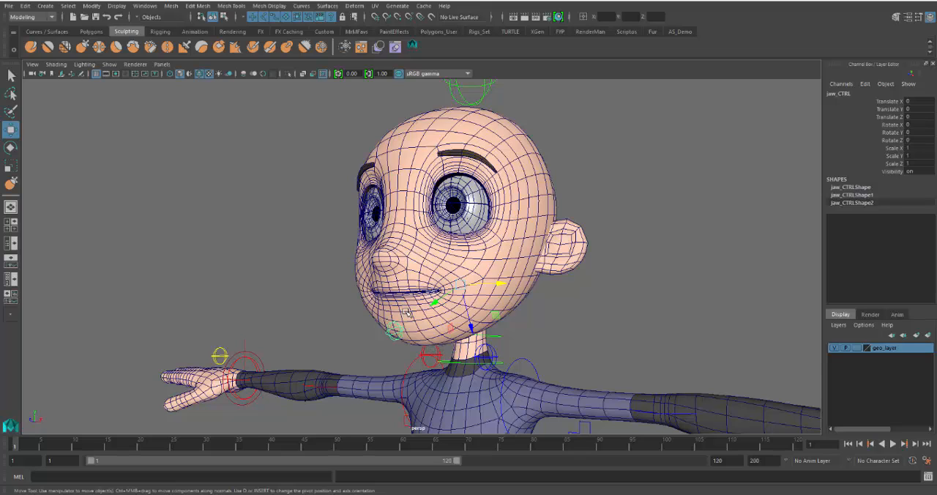
# Select the head mesh again and examine the mouth area from the front and side
pyautogui.click(554, 182)
pyautogui.click(477, 275)
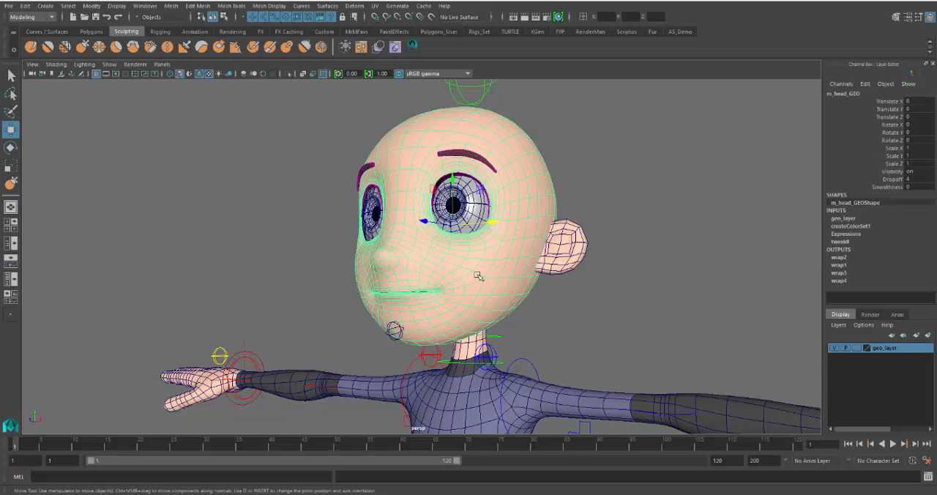
pyautogui.keyDown('alt'); pyautogui.moveTo(427, 326); pyautogui.dragTo(469, 328); pyautogui.keyUp('alt')
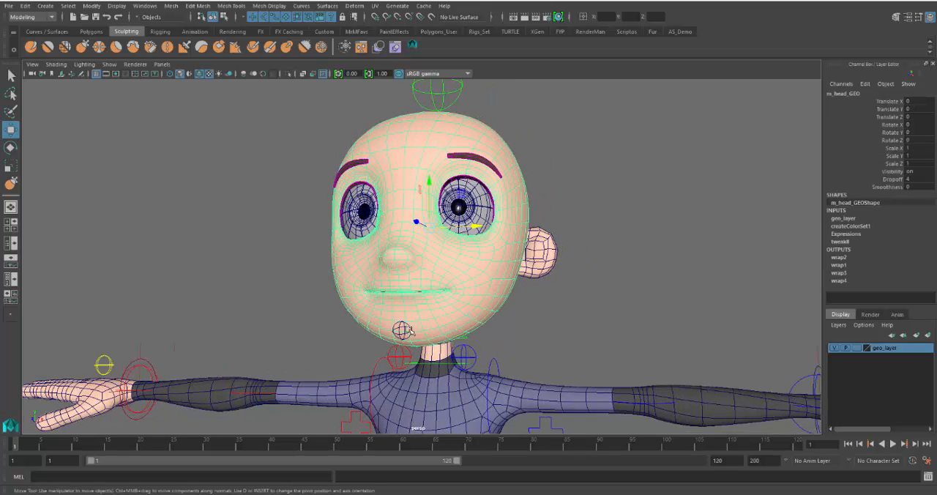
pyautogui.keyDown('alt'); pyautogui.moveTo(575, 305); pyautogui.dragTo(533, 313); pyautogui.keyUp('alt')
pyautogui.scroll(2, 542, 321)
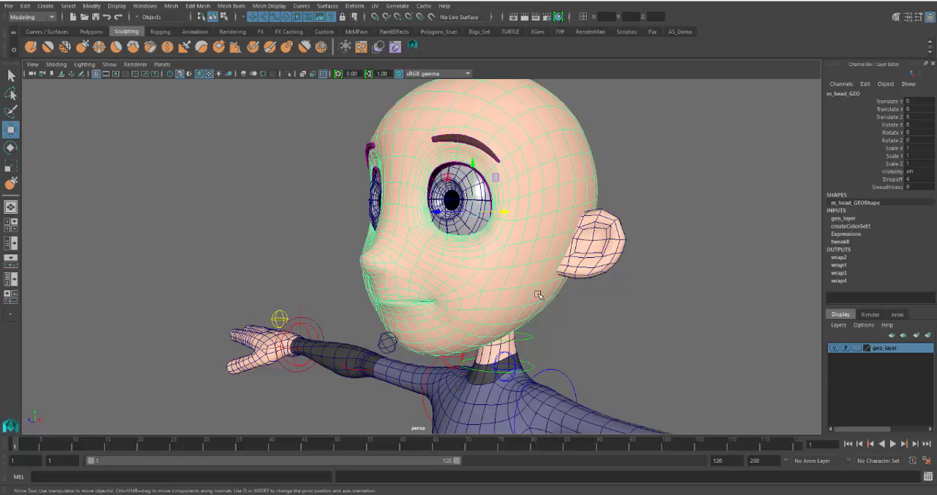
# Try the Expressions blend shape on the head with r_smile and l_smile at 1, and undo the change
pyautogui.click(856, 233)
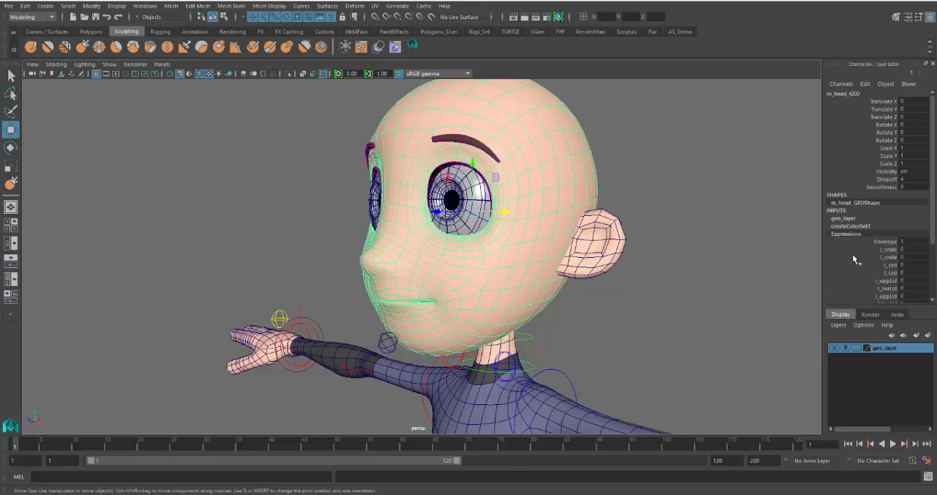
pyautogui.scroll(-2, 856, 262)
pyautogui.moveTo(887, 206); pyautogui.dragTo(888, 214)
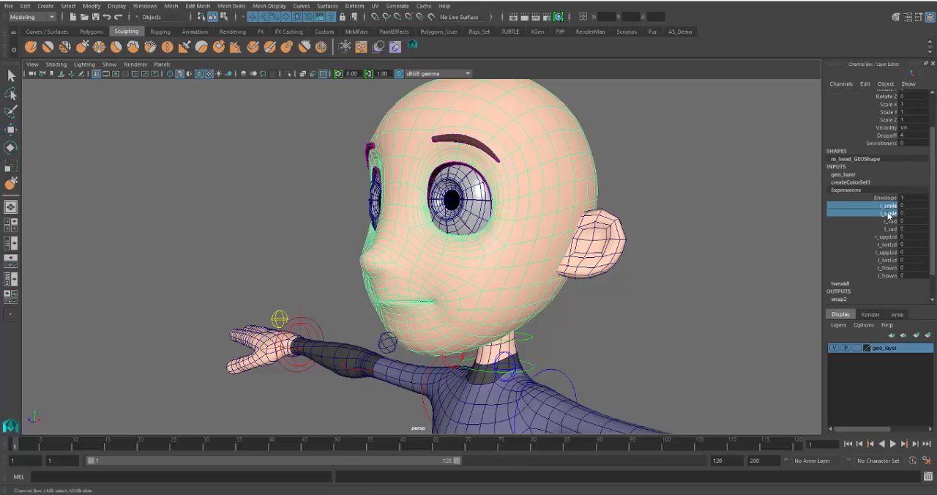
pyautogui.moveTo(720, 295); pyautogui.dragTo(765, 289, button='middle')
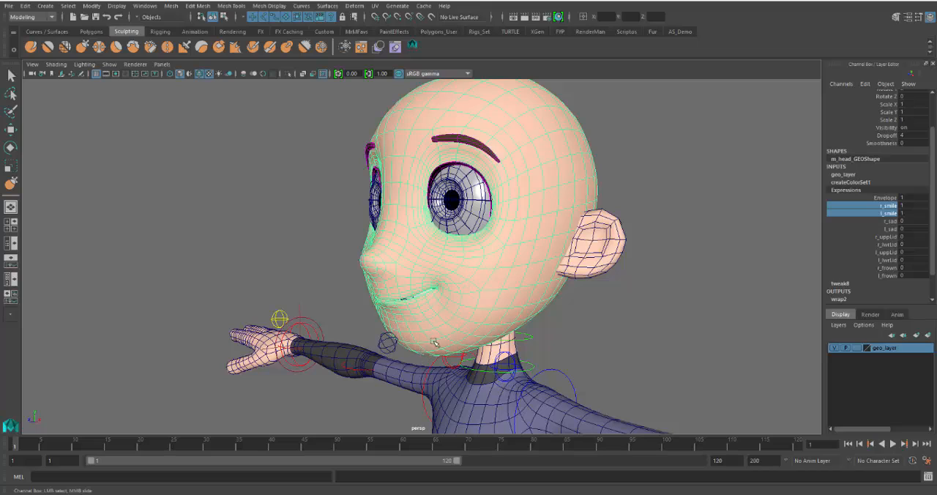
pyautogui.hotkey('ctrl', 'z')
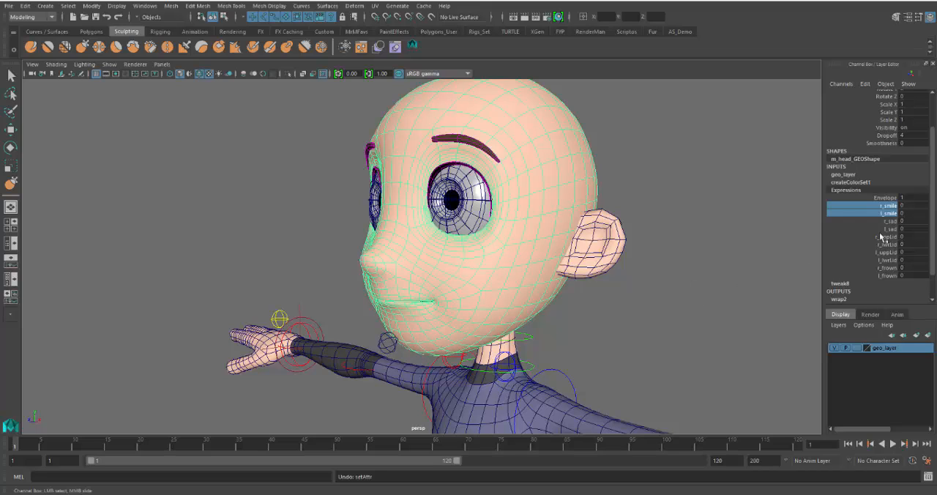
# Turn on the display of joints in the perspective view and frame the head's skeleton from the side
pyautogui.keyDown('alt'); pyautogui.moveTo(611, 310); pyautogui.dragTo(552, 312); pyautogui.keyUp('alt')
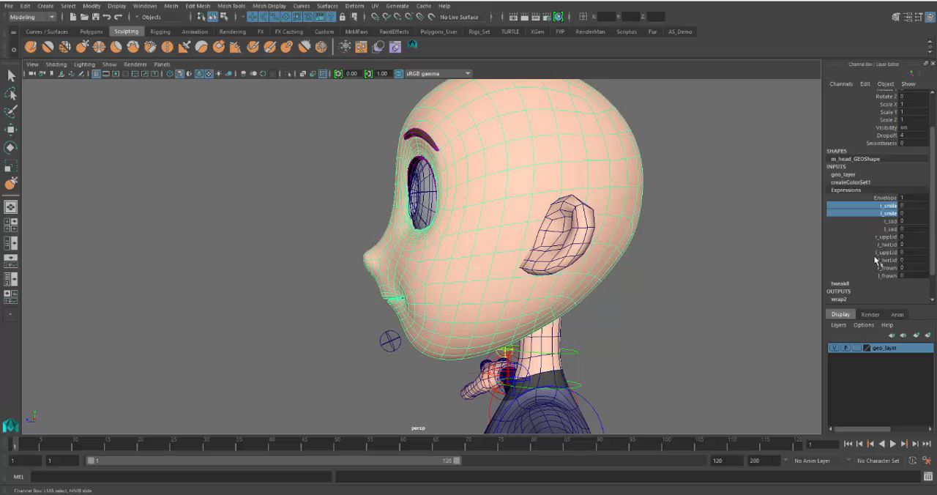
pyautogui.moveTo(607, 330)
pyautogui.keyDown('alt'); pyautogui.mouseDown()
pyautogui.moveTo(625, 328)
pyautogui.moveTo(614, 327)
pyautogui.mouseUp(); pyautogui.keyUp('alt')
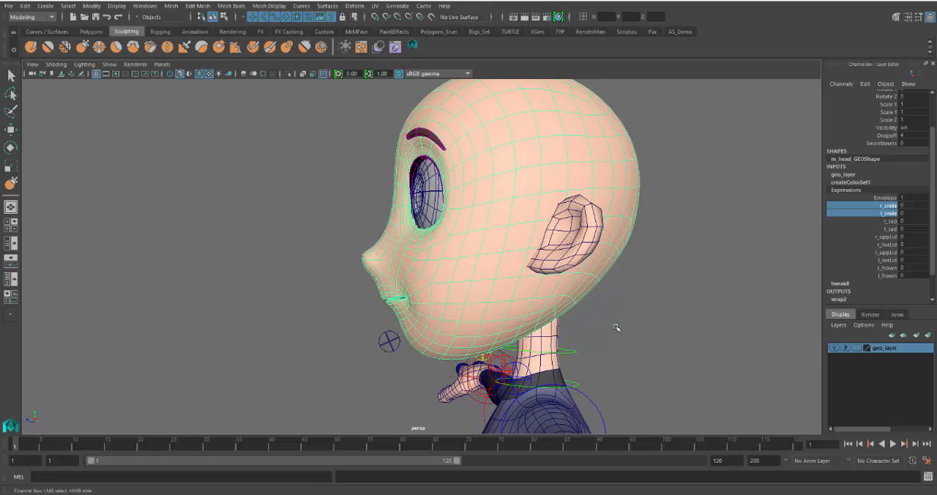
pyautogui.keyDown('alt'); pyautogui.moveTo(506, 323); pyautogui.dragTo(536, 322); pyautogui.keyUp('alt')
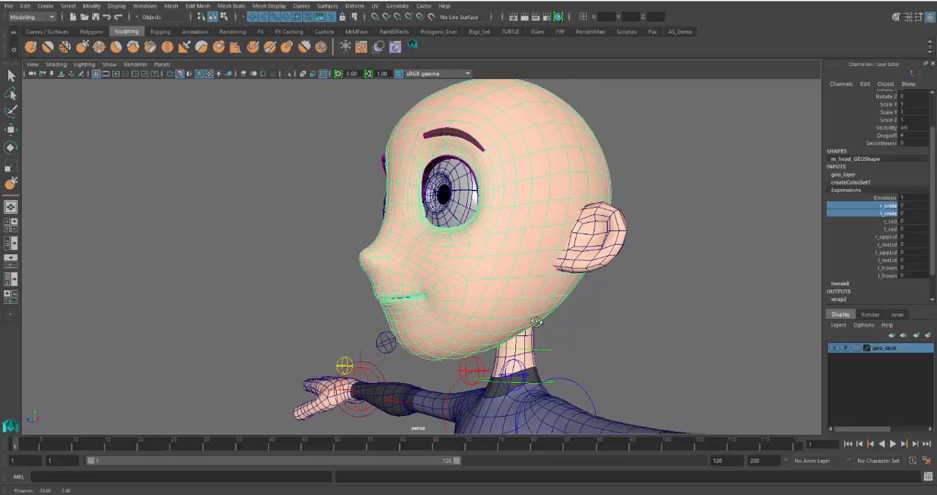
pyautogui.click(110, 64)
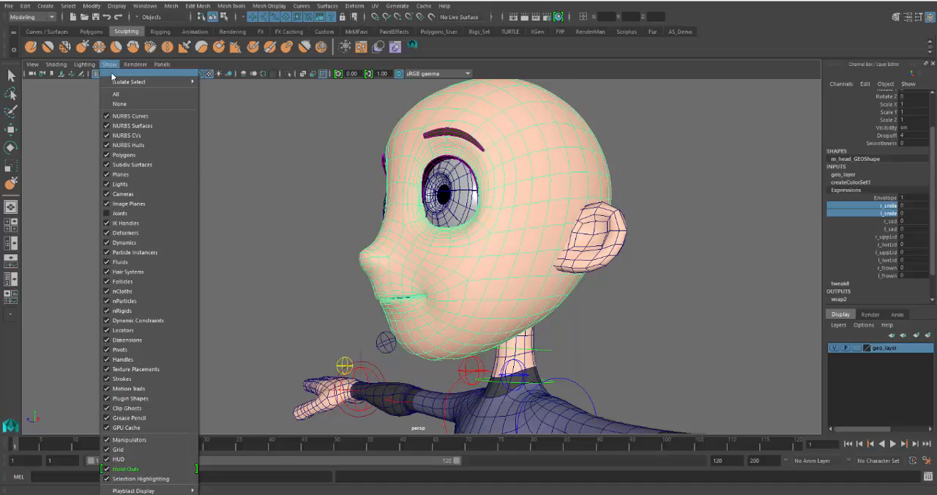
pyautogui.click(121, 213)
pyautogui.keyDown('alt'); pyautogui.moveTo(307, 258); pyautogui.dragTo(201, 270, button='middle'); pyautogui.keyUp('alt')
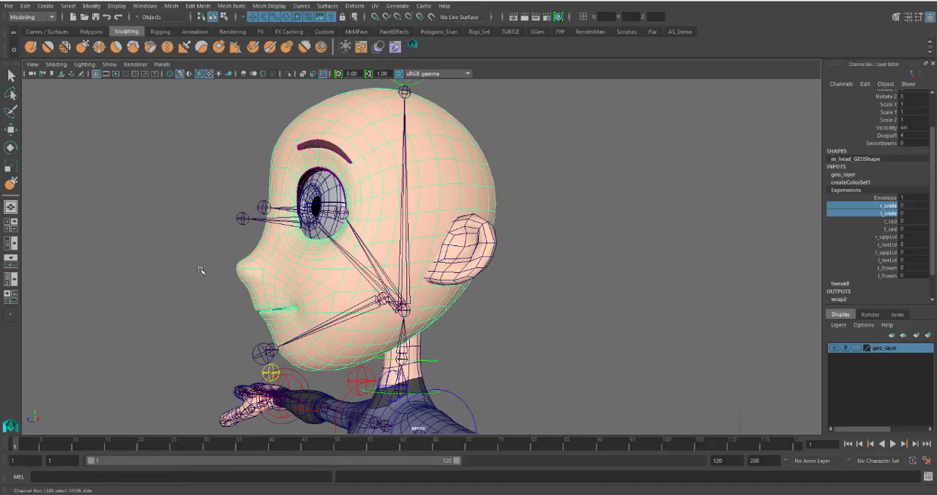
# Reselect the head mesh, examine it against the joints, and expand its Expressions blend shape inputs
pyautogui.click(581, 207)
pyautogui.click(433, 189)
pyautogui.keyDown('alt'); pyautogui.moveTo(467, 266); pyautogui.dragTo(577, 277); pyautogui.keyUp('alt')
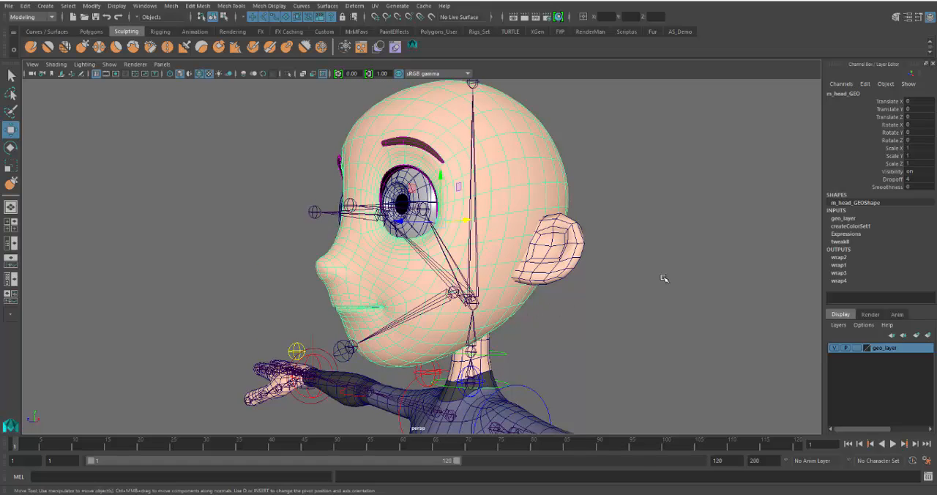
pyautogui.keyDown('alt'); pyautogui.moveTo(453, 237); pyautogui.dragTo(527, 238); pyautogui.keyUp('alt')
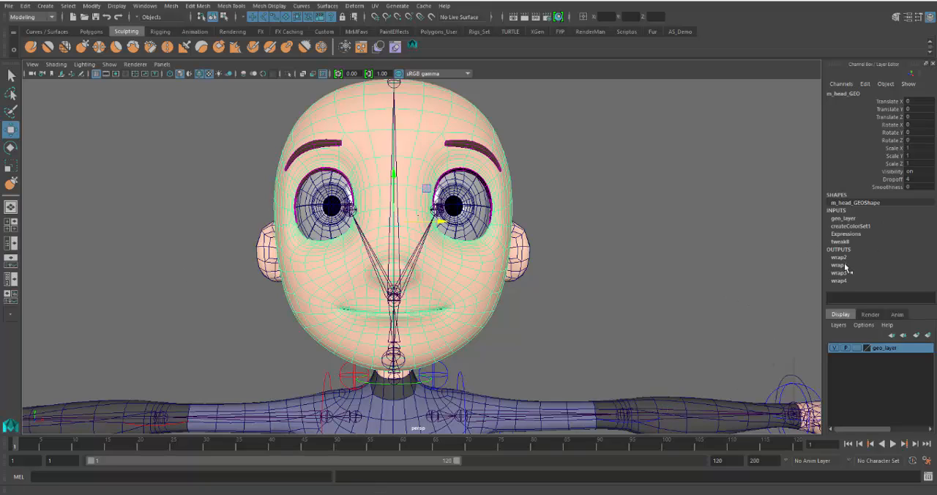
pyautogui.keyDown('alt'); pyautogui.moveTo(676, 284); pyautogui.dragTo(731, 248); pyautogui.keyUp('alt')
pyautogui.click(846, 234)
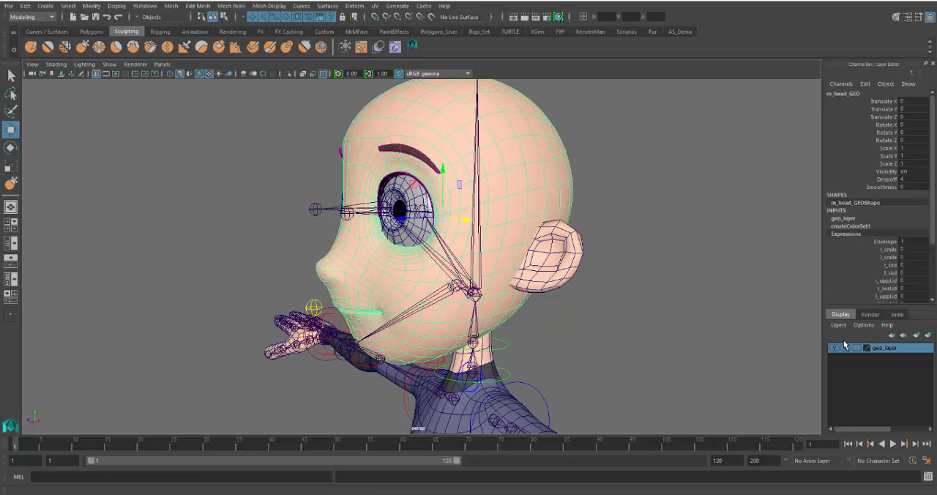
# Clear the mesh selection and inspect the head joint and the jaw joint by selecting each in turn
pyautogui.keyDown('alt'); pyautogui.moveTo(603, 301); pyautogui.dragTo(585, 305); pyautogui.keyUp('alt')
pyautogui.click(565, 323)
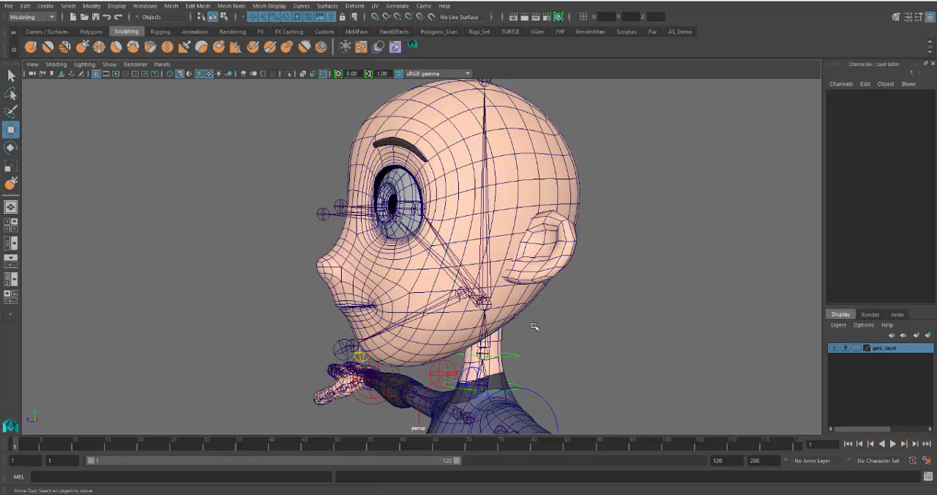
pyautogui.click(486, 228)
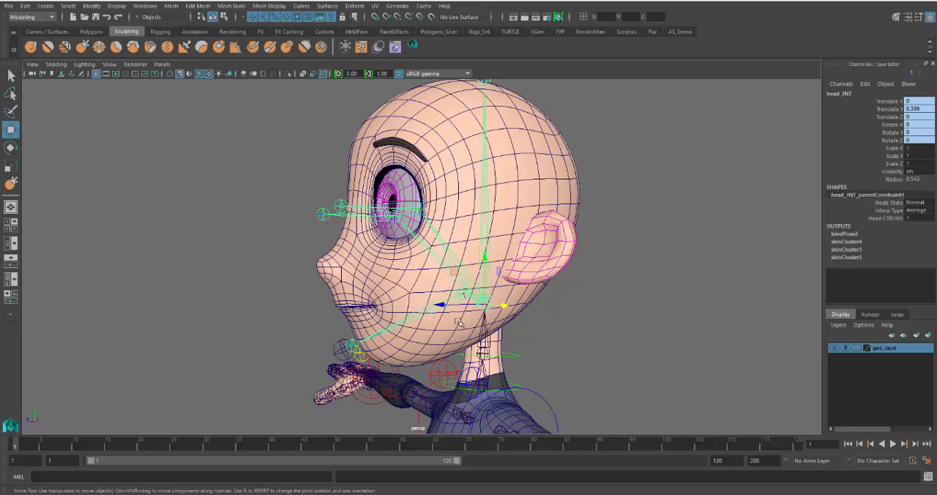
pyautogui.click(430, 313)
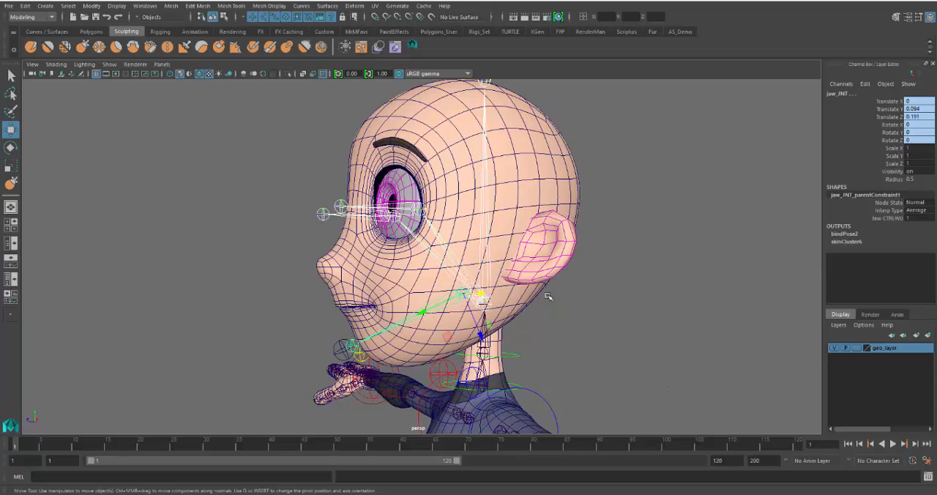
pyautogui.click(575, 213)
pyautogui.click(485, 213)
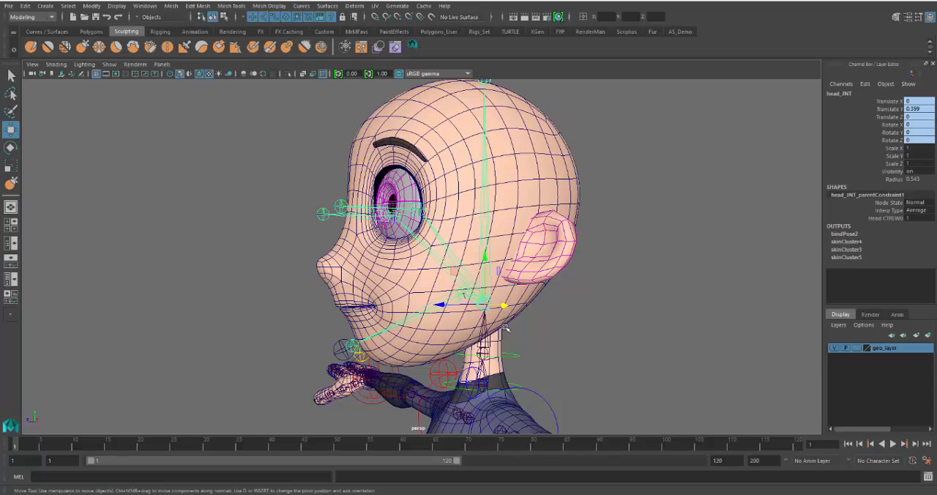
pyautogui.click(414, 316)
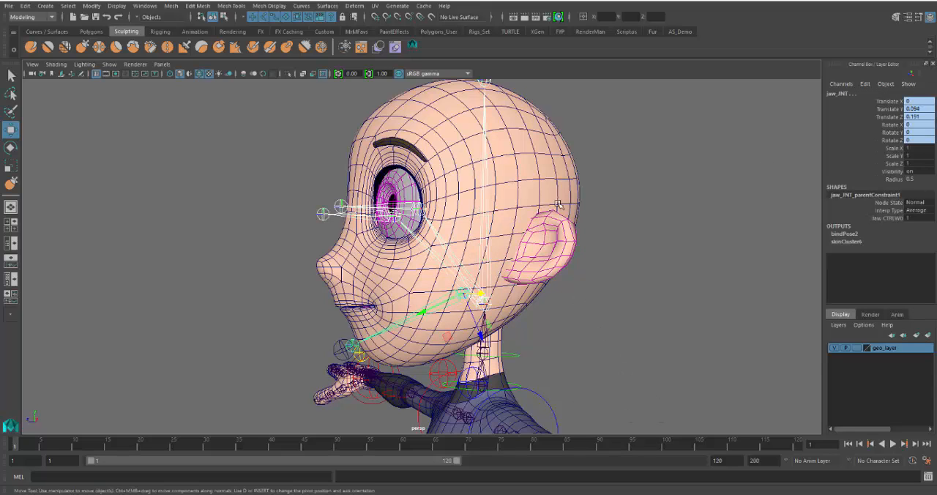
# Add the head mesh to the joint selection and bind it to the selected joints with the Closest distance method
pyautogui.click(560, 161)
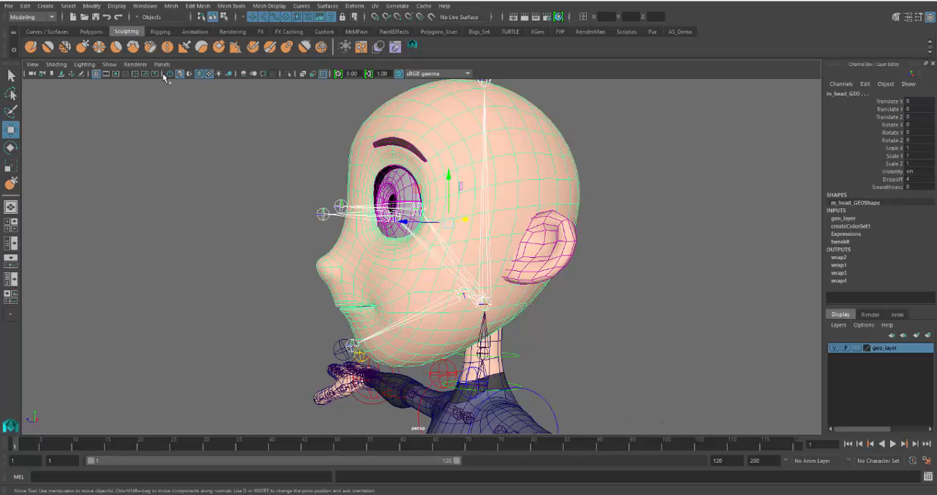
pyautogui.click(50, 17)
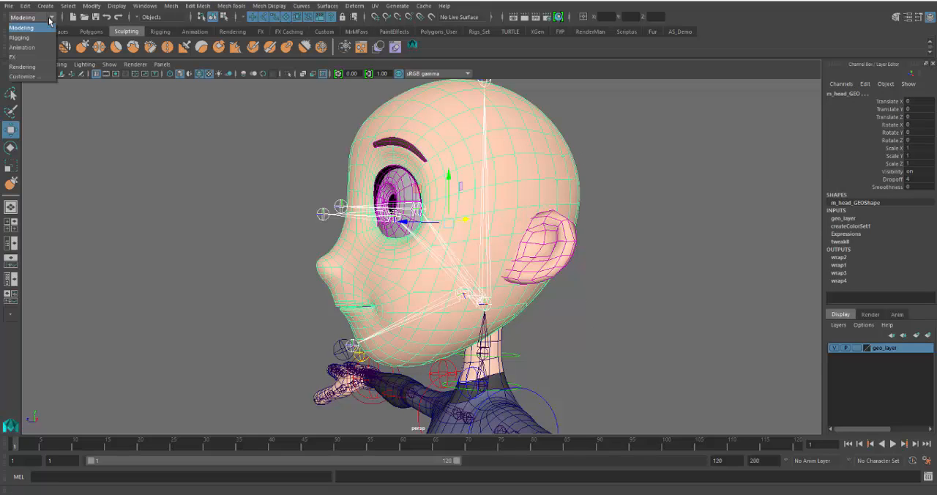
pyautogui.click(20, 37)
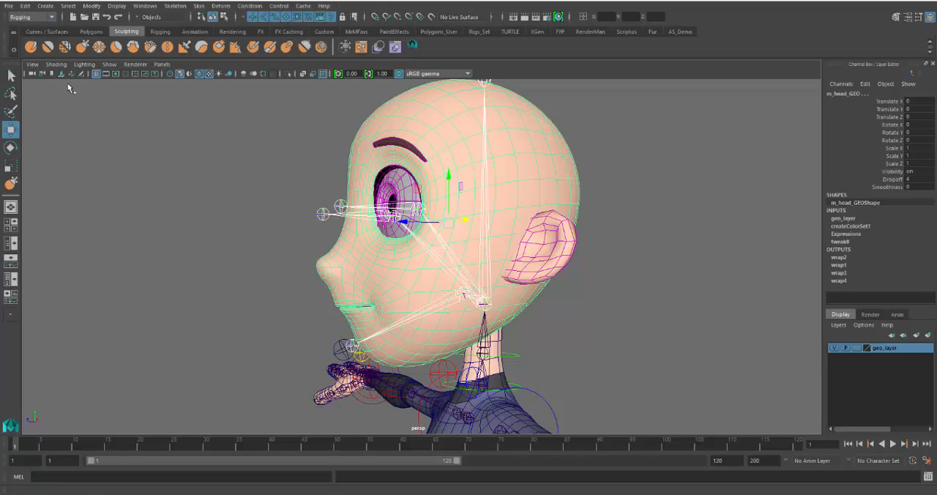
pyautogui.click(197, 7)
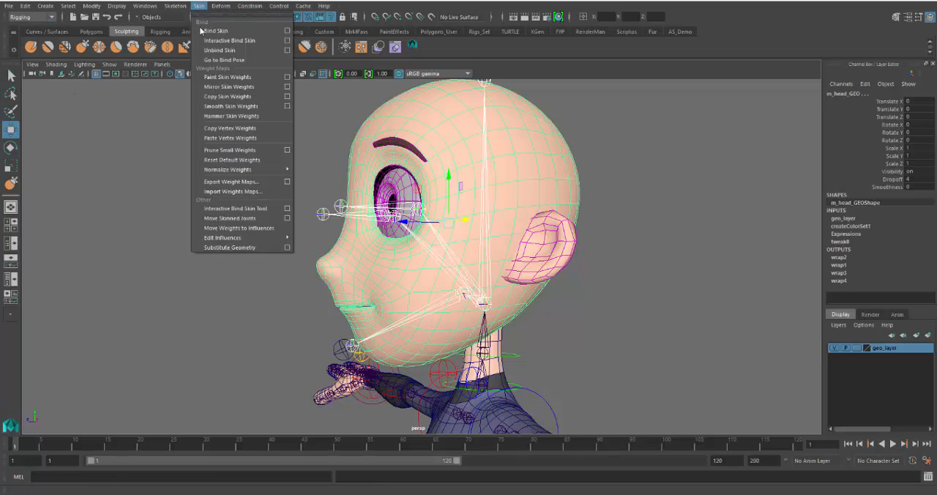
pyautogui.click(287, 31)
pyautogui.click(304, 114)
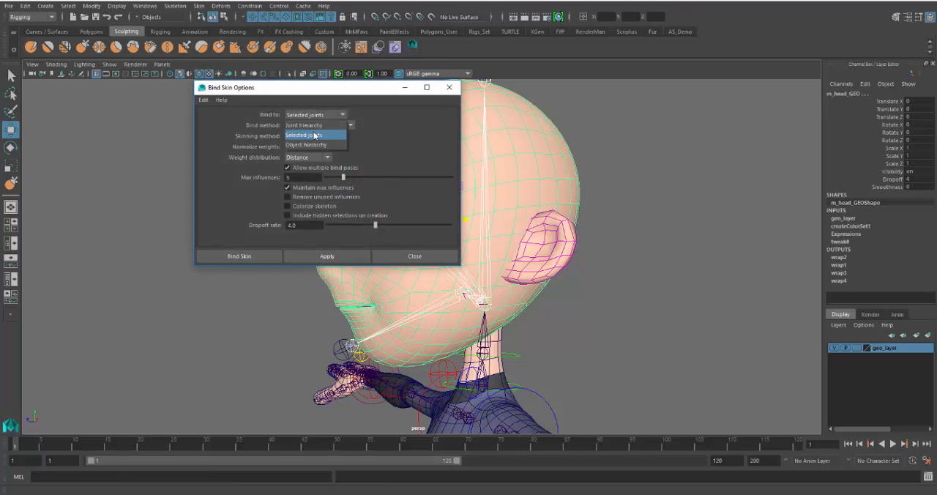
pyautogui.click(314, 133)
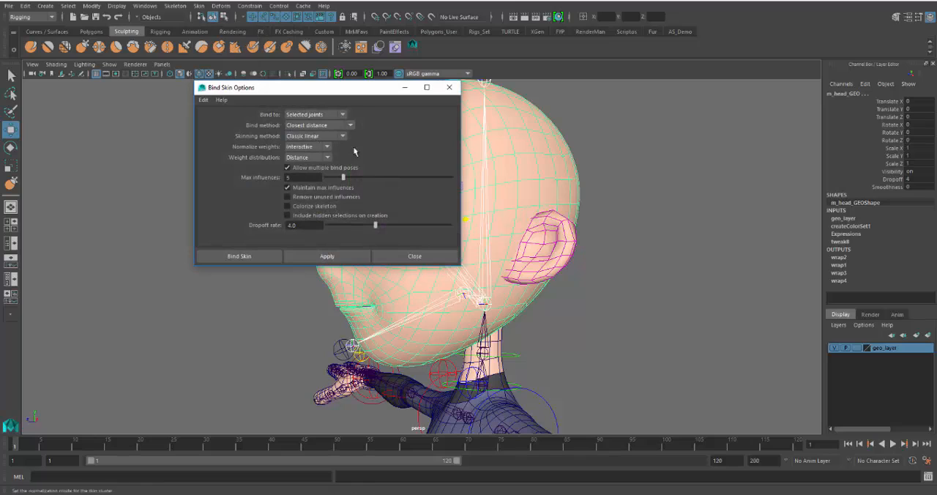
pyautogui.click(311, 127)
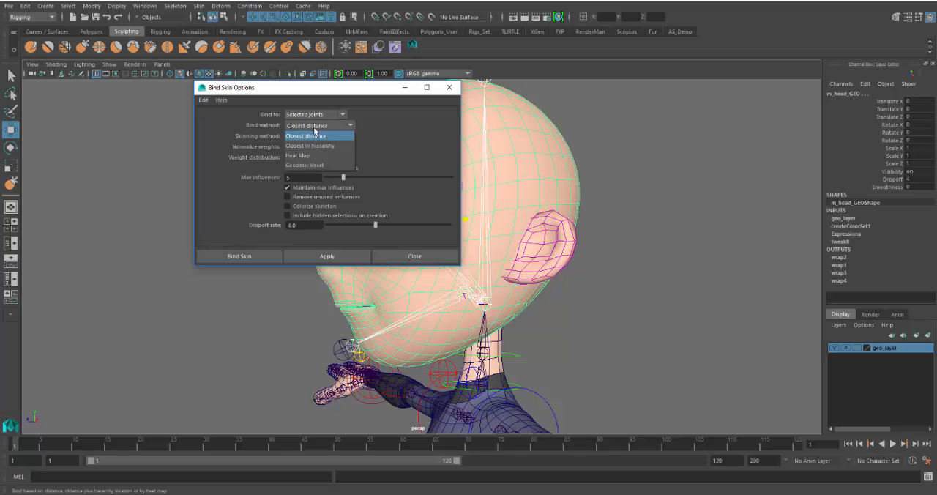
pyautogui.click(311, 135)
pyautogui.click(235, 258)
# Try rotating the jaw control to test the new skin bind, and undo the rotation
pyautogui.keyDown('alt'); pyautogui.moveTo(506, 284); pyautogui.dragTo(510, 257, button='middle'); pyautogui.keyUp('alt')
pyautogui.keyDown('alt'); pyautogui.moveTo(510, 257); pyautogui.dragTo(437, 265); pyautogui.keyUp('alt')
pyautogui.click(347, 324)
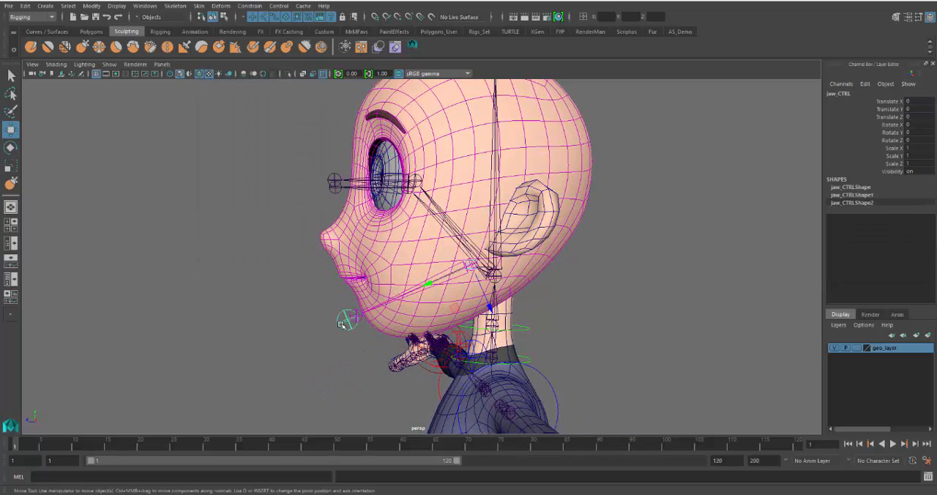
pyautogui.press('e')
pyautogui.moveTo(424, 253)
pyautogui.mouseDown()
pyautogui.moveTo(416, 275)
pyautogui.moveTo(412, 251)
pyautogui.mouseUp()
pyautogui.hotkey('ctrl', 'z')
# Select the head mesh and isolate it in the side view
pyautogui.click(535, 182)
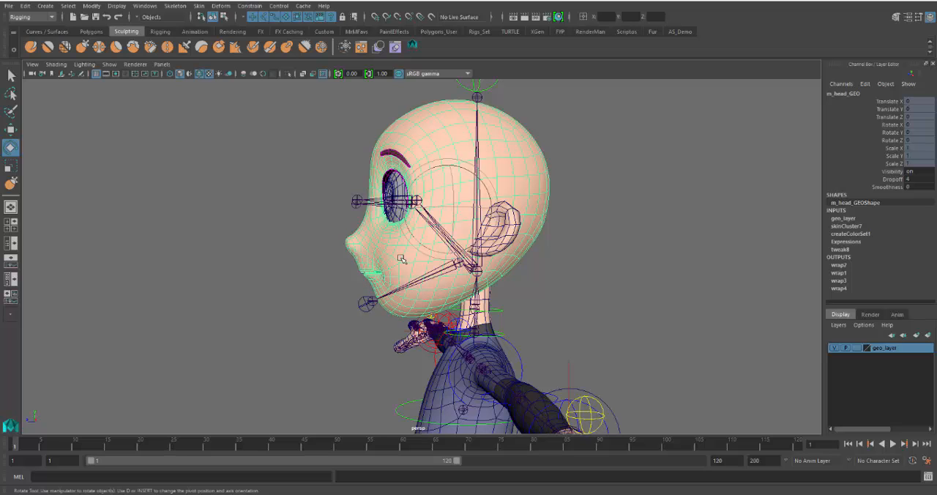
pyautogui.press('space')
pyautogui.press('space')
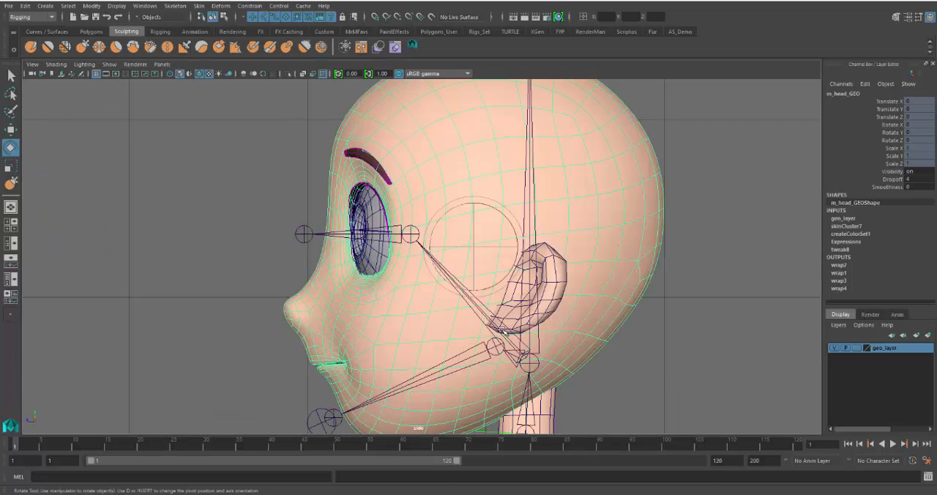
pyautogui.scroll(-5, 485, 324)
pyautogui.scroll(8, 484, 324)
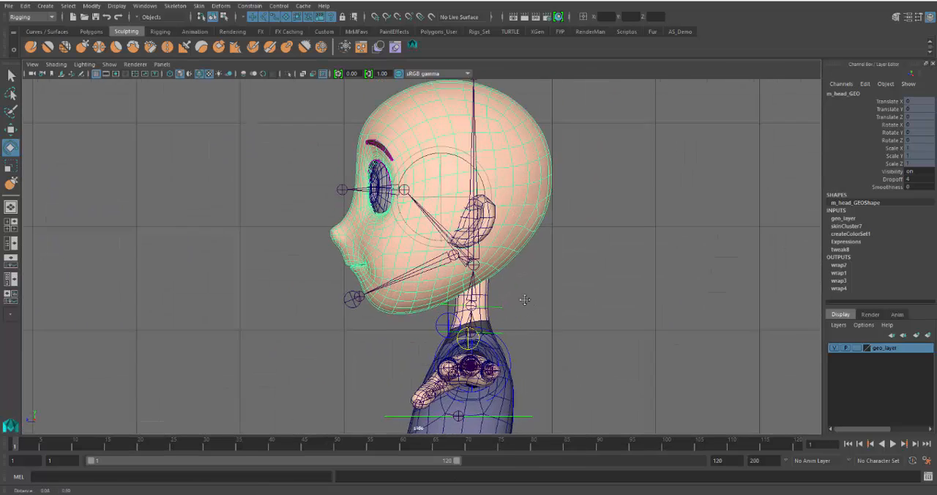
pyautogui.click(288, 74)
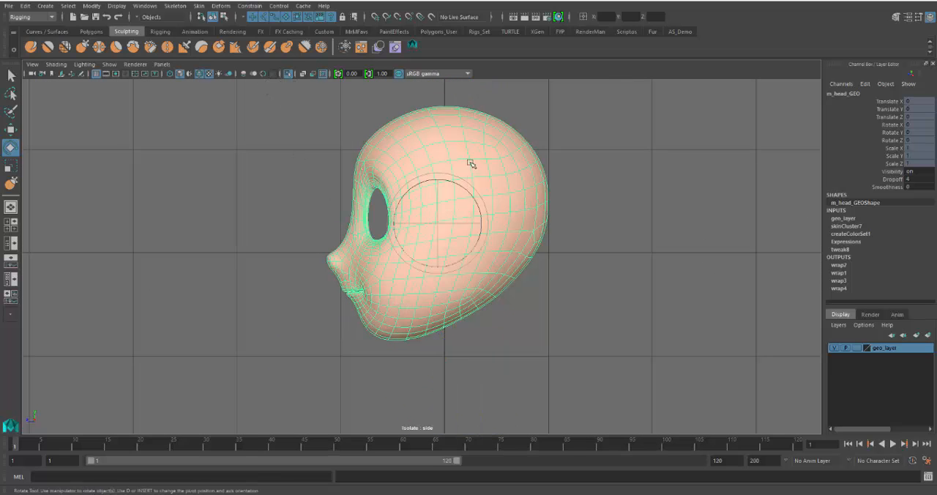
# Select all vertices of the isolated head mesh and open the Component Editor on their smooth skin weights
pyautogui.moveTo(488, 143); pyautogui.dragTo(439, 144, button='right')
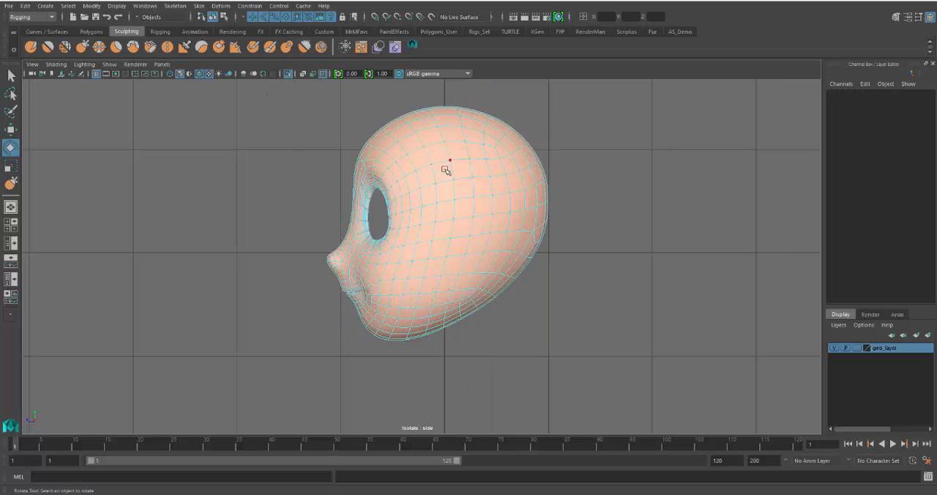
pyautogui.scroll(-3, 436, 166)
pyautogui.moveTo(300, 136); pyautogui.dragTo(622, 365)
pyautogui.scroll(8, 596, 371)
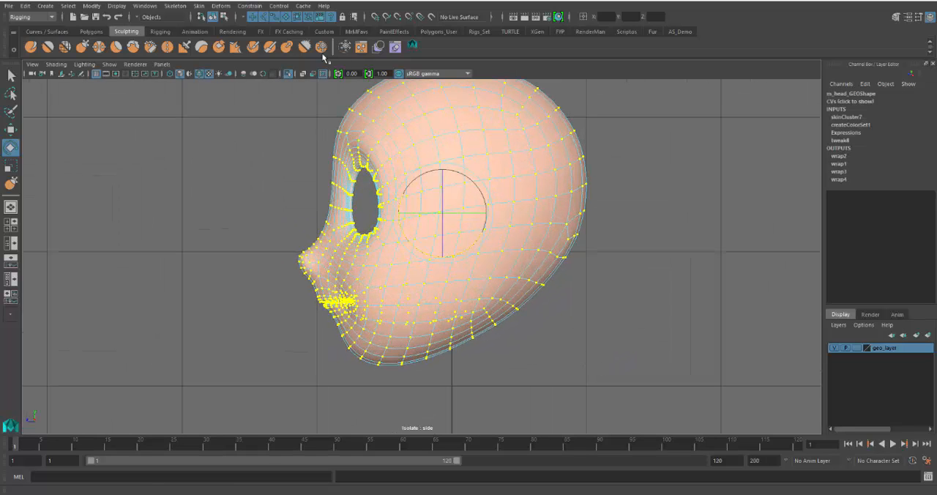
pyautogui.click(144, 6)
pyautogui.moveTo(220, 31)
pyautogui.moveTo(242, 41)
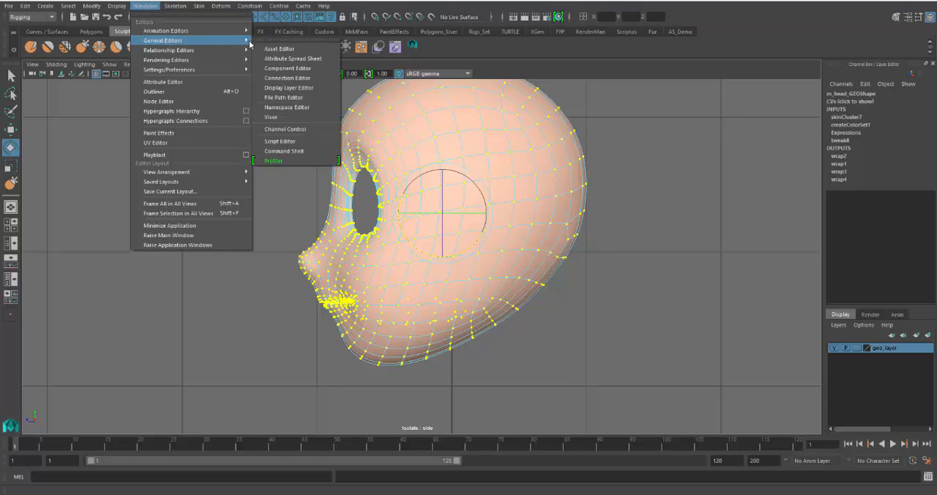
pyautogui.click(301, 69)
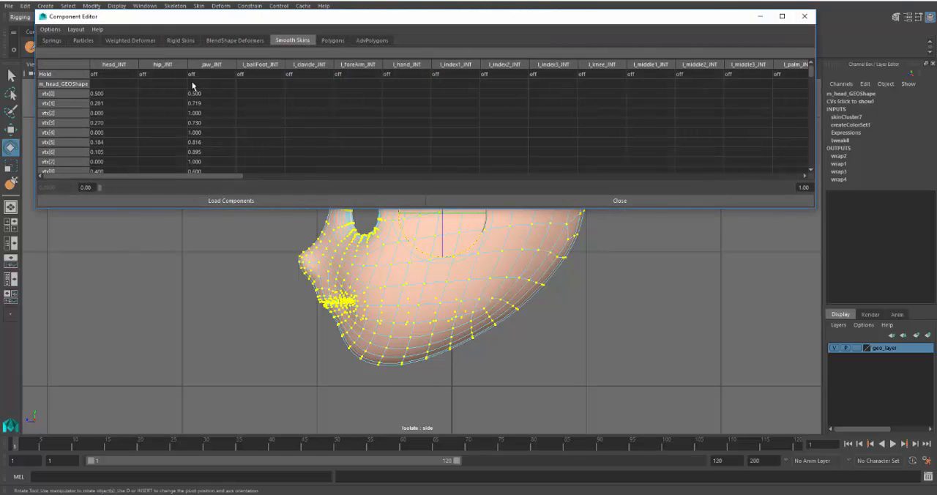
# Set the head_JNT weight of every head vertex to 1
pyautogui.click(109, 93)
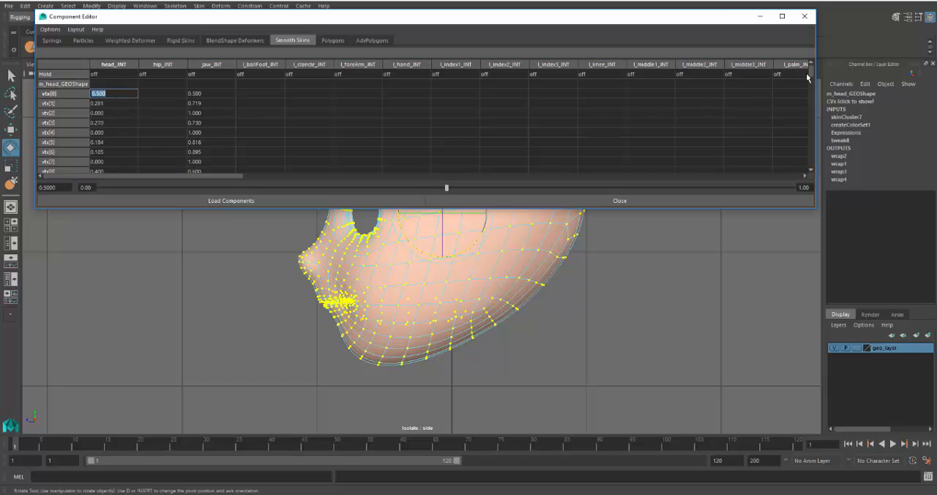
pyautogui.moveTo(812, 74); pyautogui.dragTo(811, 161)
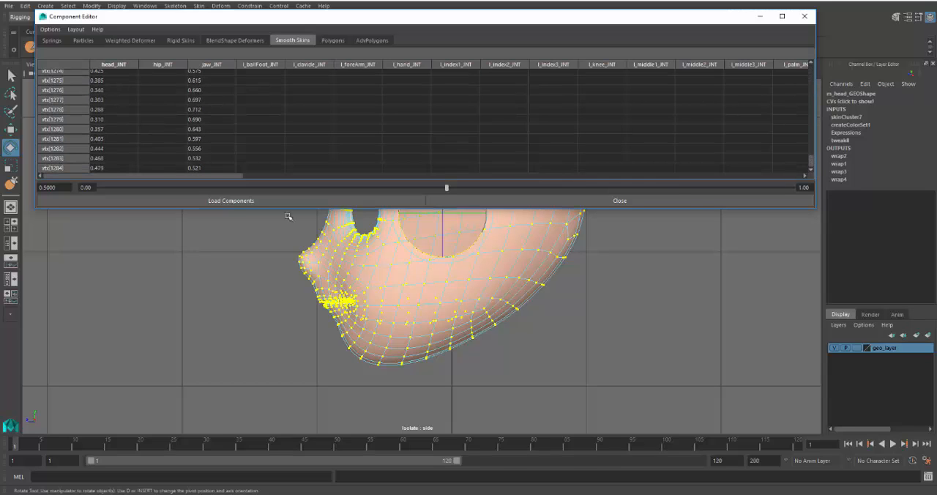
pyautogui.keyDown('shift'); pyautogui.click(110, 168); pyautogui.keyUp('shift')
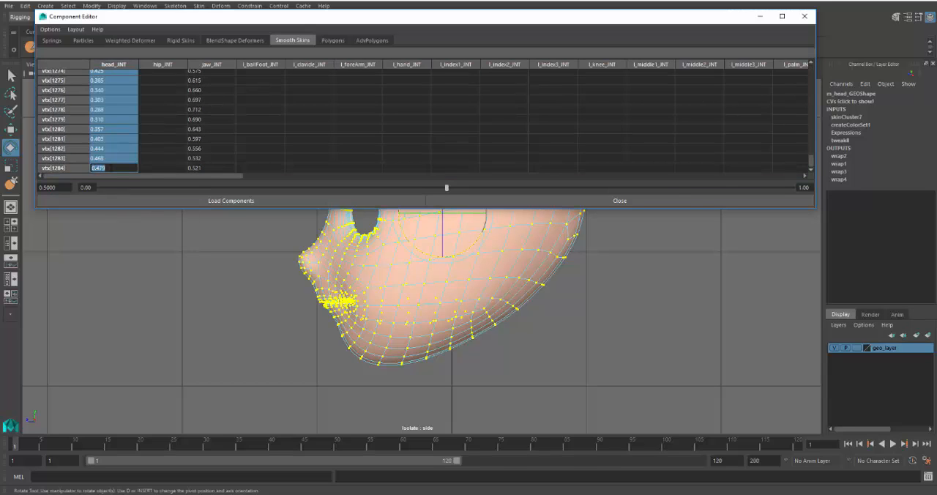
pyautogui.write('1')
pyautogui.press('Return')
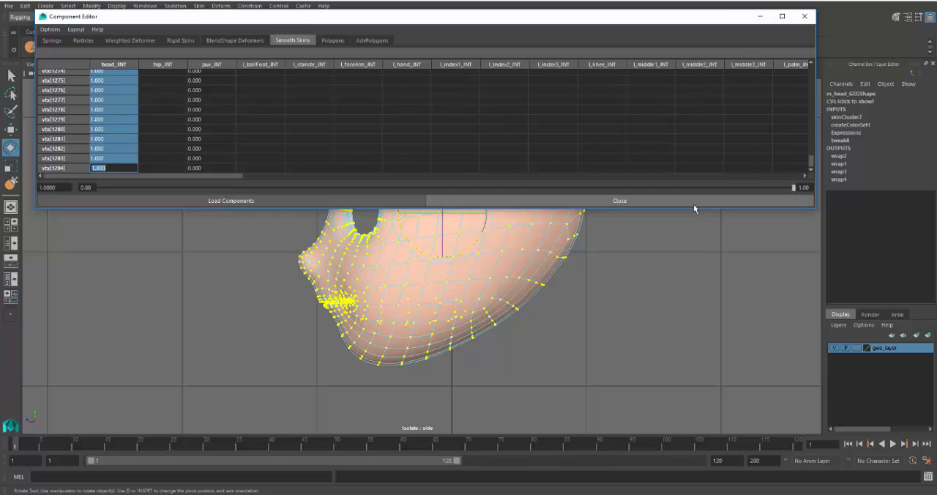
# Shrink the Component Editor to its first few joint columns and end the head's isolation with the jaw area in view
pyautogui.moveTo(692, 210); pyautogui.dragTo(699, 158)
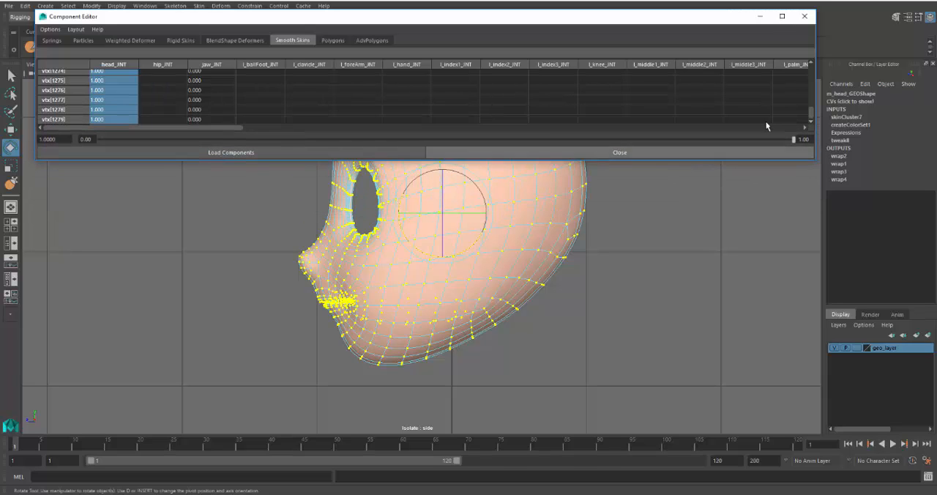
pyautogui.moveTo(814, 82); pyautogui.dragTo(242, 82)
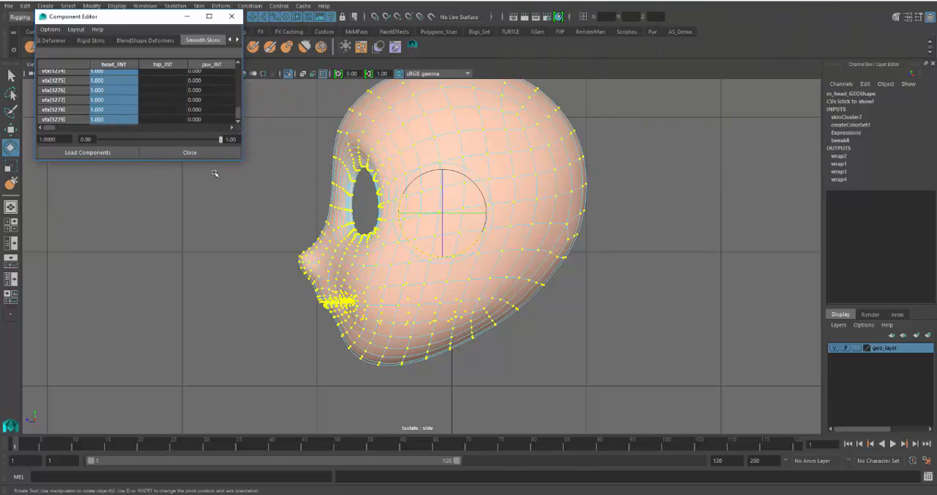
pyautogui.moveTo(219, 163); pyautogui.dragTo(219, 210)
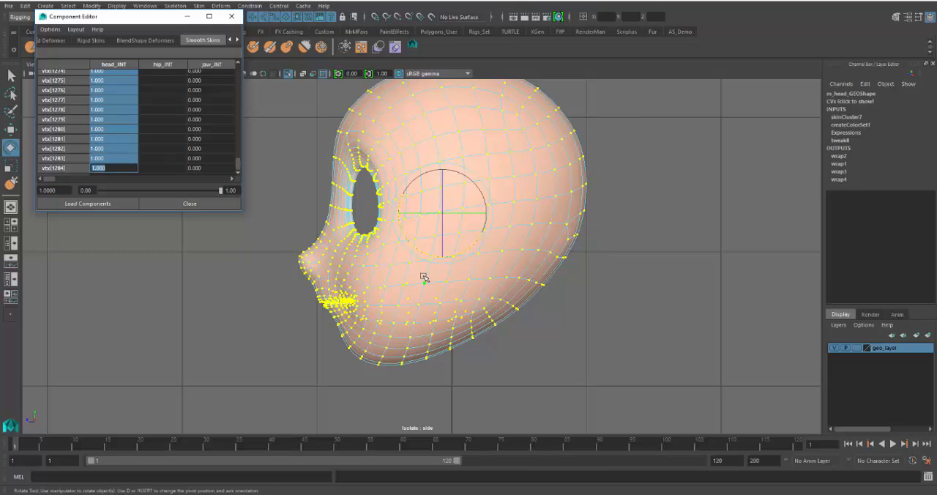
pyautogui.keyDown('alt'); pyautogui.moveTo(420, 278); pyautogui.dragTo(498, 278, button='middle'); pyautogui.keyUp('alt')
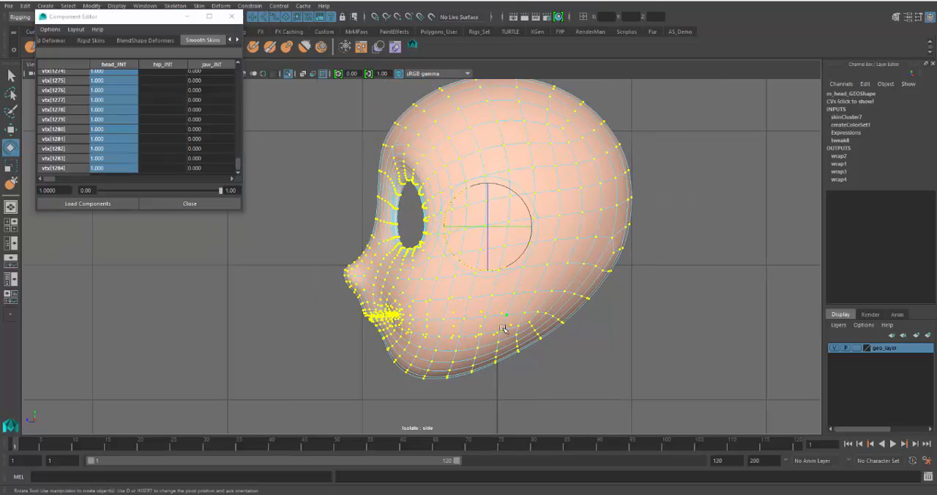
pyautogui.keyDown('alt'); pyautogui.moveTo(502, 318); pyautogui.dragTo(517, 290, button='middle'); pyautogui.keyUp('alt')
pyautogui.scroll(6, 502, 307)
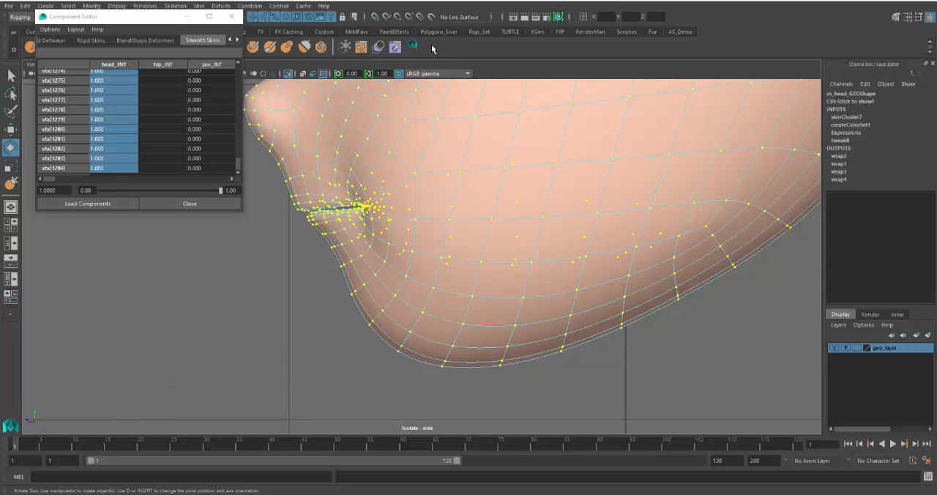
pyautogui.click(288, 73)
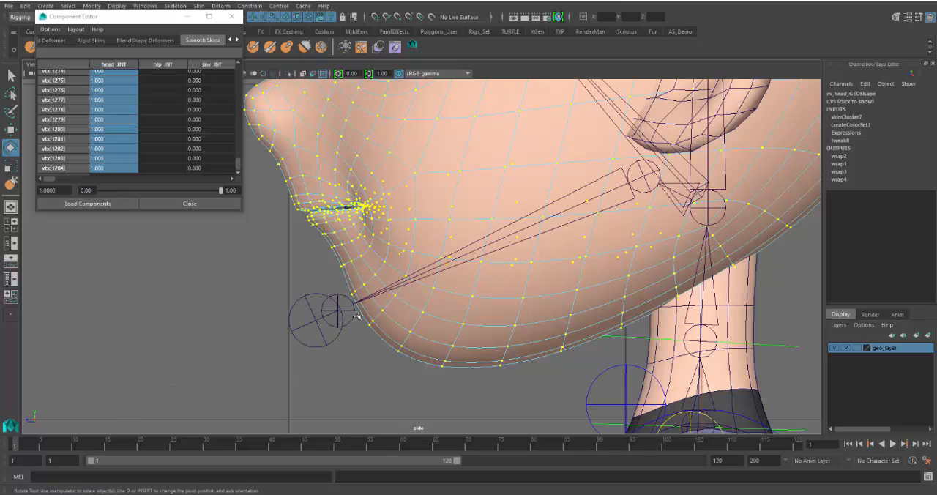
# Select the jaw control and key its Rotate X at 0 on frame 1
pyautogui.click(330, 344)
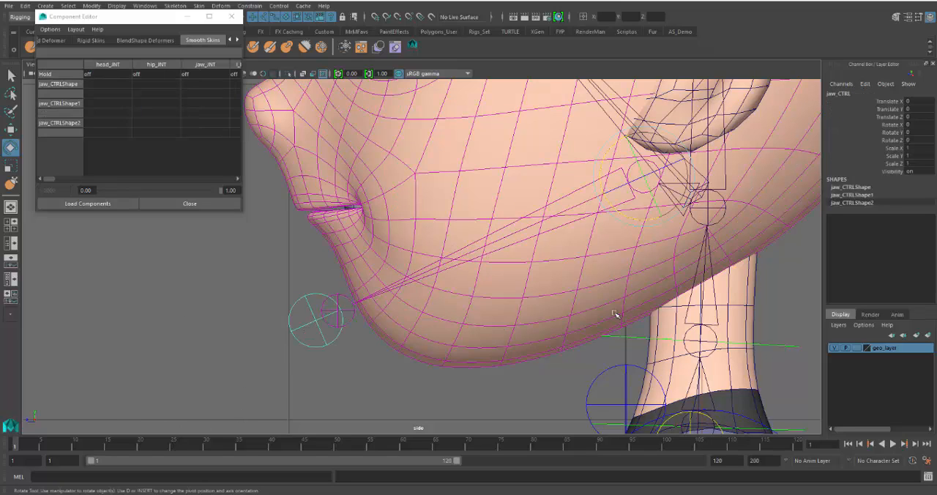
pyautogui.click(885, 127)
pyautogui.moveTo(647, 275); pyautogui.dragTo(653, 278, button='middle')
pyautogui.hotkey('ctrl', 'z')
pyautogui.rightClick(883, 125)
pyautogui.click(885, 135)
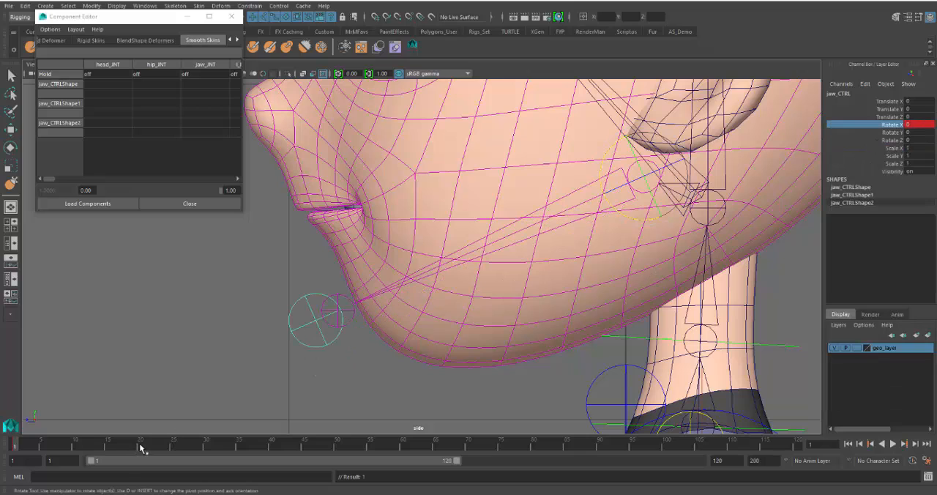
# Rotate the jaw control open at frame 20, key its Rotate X, and briefly run the playback
pyautogui.click(140, 447)
pyautogui.moveTo(594, 277); pyautogui.dragTo(621, 275, button='middle')
pyautogui.rightClick(867, 131)
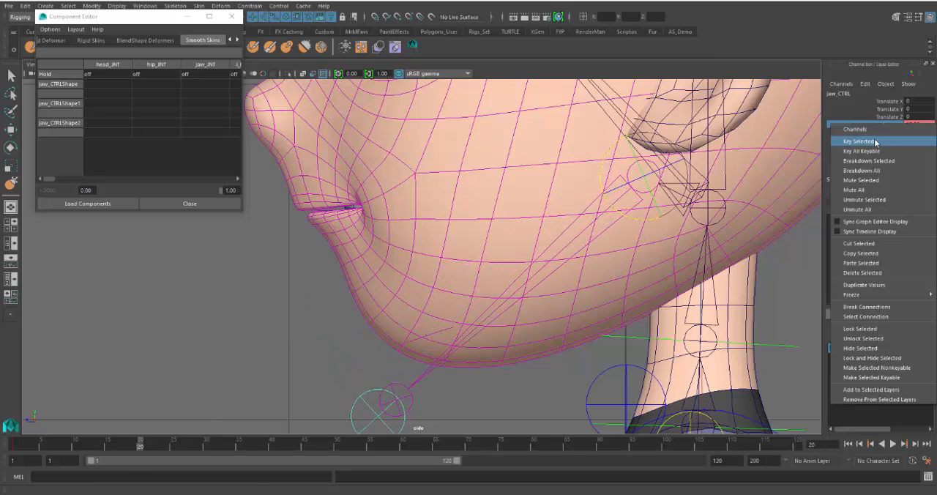
pyautogui.click(875, 138)
pyautogui.hotkey('alt', 'v')
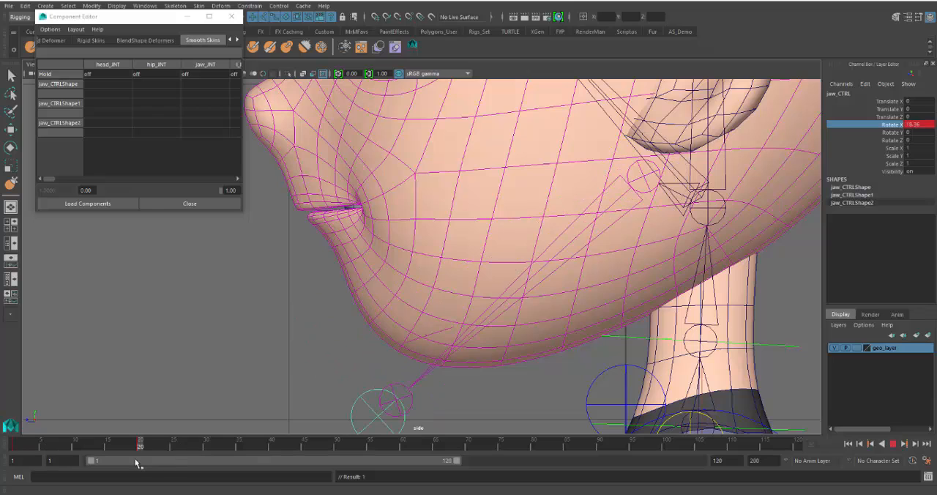
pyautogui.hotkey('alt', 'v')
# Turn off selection of handles, joints and curves, and switch the head mesh to vertex mode with the Component Editor moved aside
pyautogui.click(436, 260)
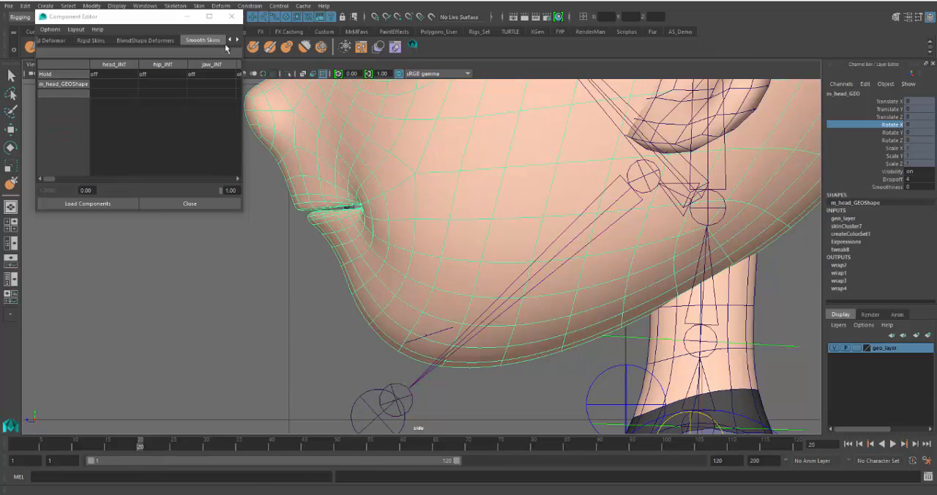
pyautogui.moveTo(73, 16); pyautogui.dragTo(57, 47)
pyautogui.click(253, 18)
pyautogui.click(264, 18)
pyautogui.click(274, 17)
pyautogui.moveTo(439, 254); pyautogui.dragTo(369, 251, button='right')
# Select the lower lip vertices and the rows just beneath them on the head mesh in the side view
pyautogui.scroll(1, 337, 270)
pyautogui.keyDown('alt'); pyautogui.moveTo(332, 268); pyautogui.dragTo(398, 294, button='middle'); pyautogui.keyUp('alt')
pyautogui.scroll(3, 464, 254)
pyautogui.scroll(1, 340, 209)
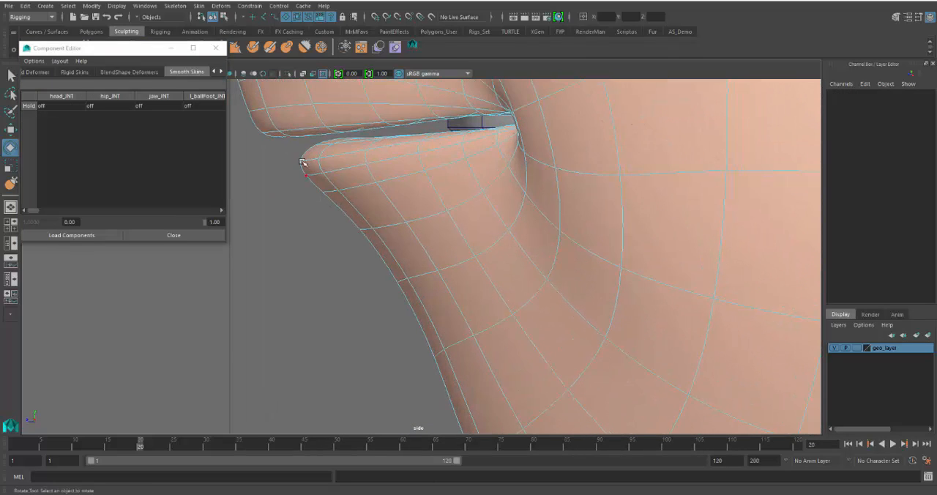
pyautogui.moveTo(300, 139); pyautogui.dragTo(395, 218)
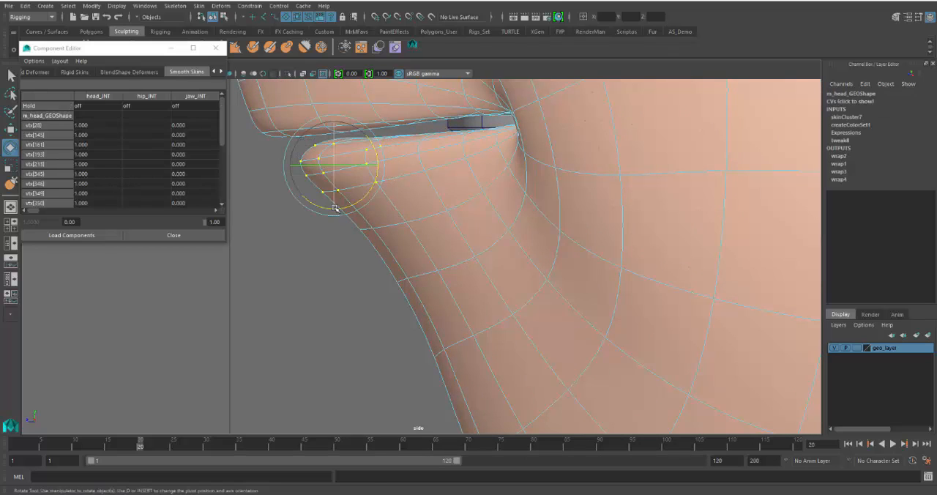
pyautogui.press('w')
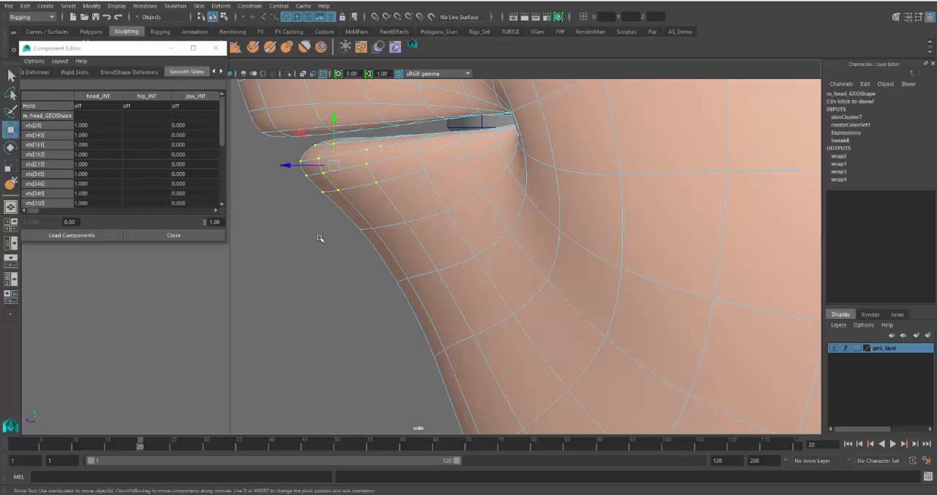
pyautogui.moveTo(278, 243); pyautogui.dragTo(413, 154)
pyautogui.moveTo(332, 267); pyautogui.dragTo(404, 133)
pyautogui.moveTo(328, 284); pyautogui.dragTo(463, 132)
pyautogui.moveTo(373, 324); pyautogui.dragTo(477, 159)
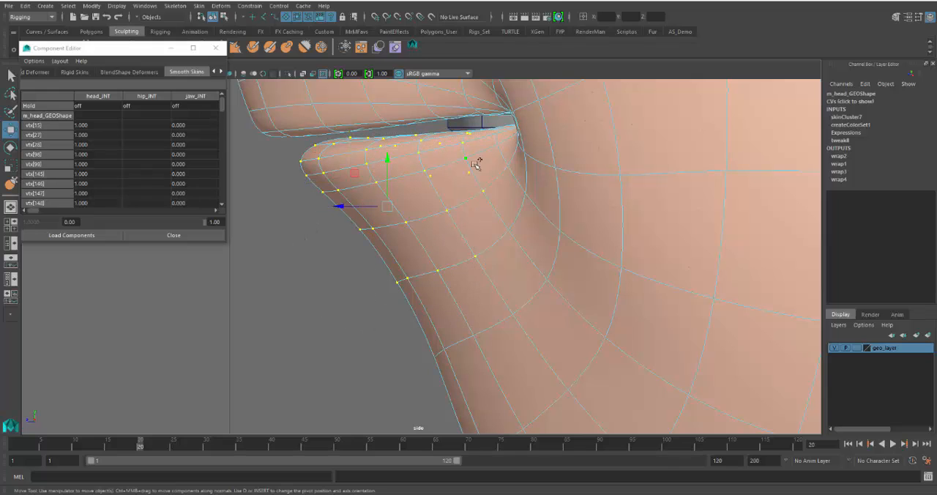
pyautogui.keyDown('ctrl'); pyautogui.keyDown('shift'); pyautogui.moveTo(429, 200); pyautogui.dragTo(494, 123); pyautogui.keyUp('shift'); pyautogui.keyUp('ctrl')
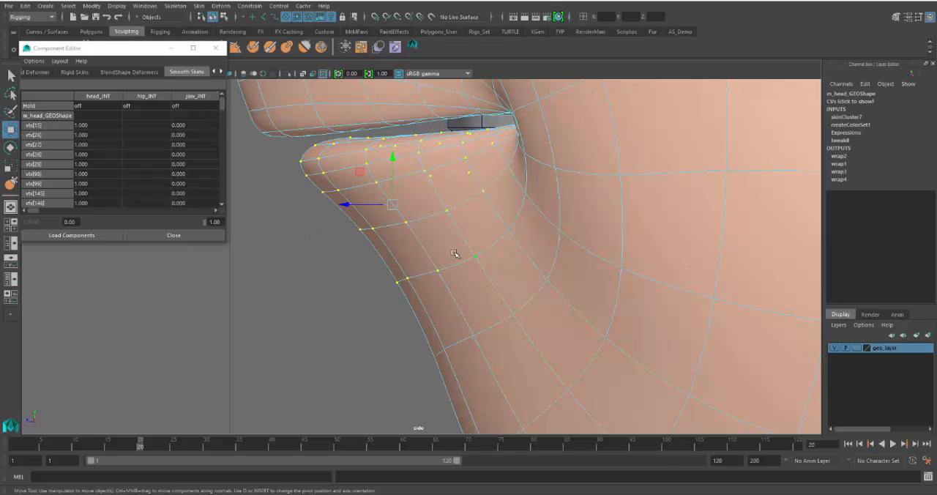
# Check the extent of the lower lip vertex selection from the front in the perspective view, and return to the side view
pyautogui.scroll(-10, 455, 253)
pyautogui.scroll(10, 452, 255)
pyautogui.press('space')
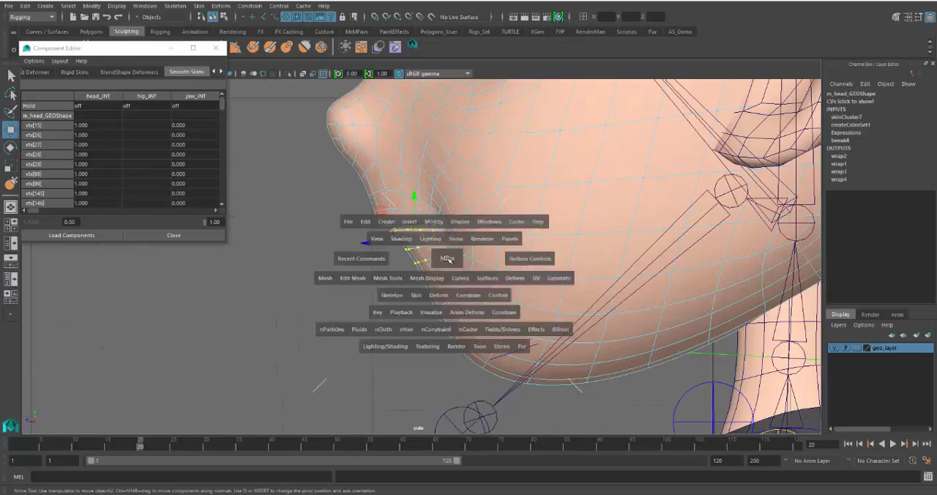
pyautogui.press('space')
pyautogui.keyDown('alt'); pyautogui.moveTo(379, 276); pyautogui.dragTo(424, 286); pyautogui.keyUp('alt')
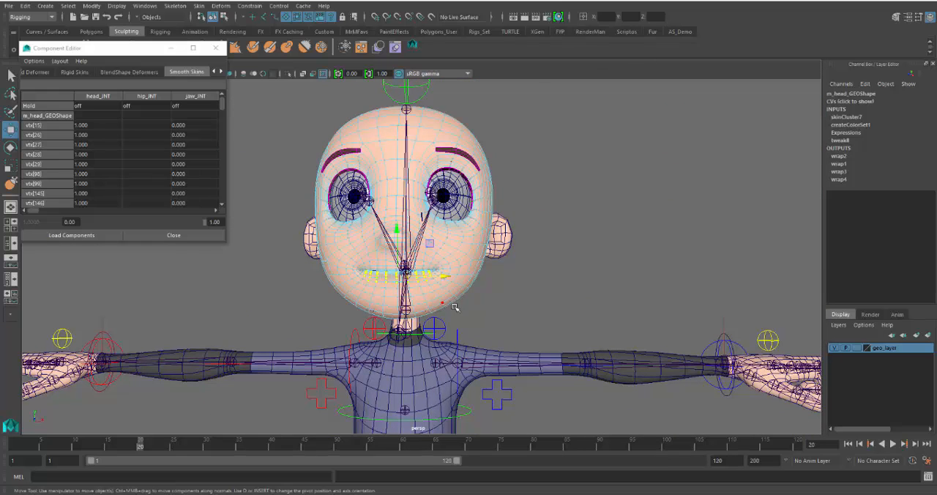
pyautogui.press('space')
pyautogui.press('space')
pyautogui.scroll(2, 462, 346)
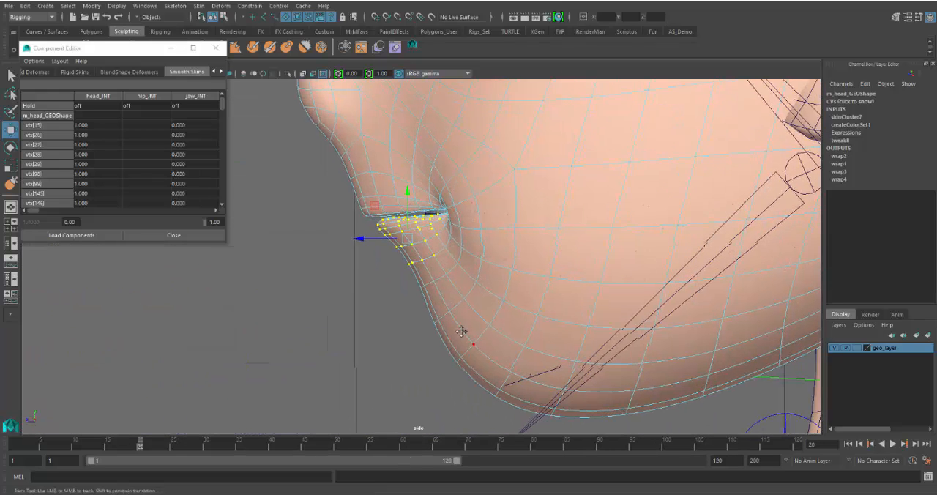
# Extend the vertex selection from the lower lip down over the chin and back along the underside of the jaw
pyautogui.keyDown('alt'); pyautogui.moveTo(476, 341); pyautogui.dragTo(411, 296, button='middle'); pyautogui.keyUp('alt')
pyautogui.keyDown('shift'); pyautogui.moveTo(332, 335); pyautogui.dragTo(413, 183); pyautogui.keyUp('shift')
pyautogui.keyDown('shift'); pyautogui.moveTo(364, 255); pyautogui.dragTo(388, 176); pyautogui.keyUp('shift')
pyautogui.keyDown('shift'); pyautogui.moveTo(371, 281); pyautogui.dragTo(432, 216); pyautogui.keyUp('shift')
pyautogui.keyDown('shift'); pyautogui.moveTo(376, 369); pyautogui.dragTo(475, 254); pyautogui.keyUp('shift')
pyautogui.keyDown('shift'); pyautogui.moveTo(408, 247); pyautogui.dragTo(445, 226); pyautogui.keyUp('shift')
pyautogui.keyDown('ctrl'); pyautogui.keyDown('shift'); pyautogui.moveTo(433, 278); pyautogui.dragTo(474, 212); pyautogui.keyUp('shift'); pyautogui.keyUp('ctrl')
pyautogui.keyDown('ctrl'); pyautogui.keyDown('shift'); pyautogui.moveTo(466, 290); pyautogui.dragTo(508, 219); pyautogui.keyUp('shift'); pyautogui.keyUp('ctrl')
pyautogui.keyDown('ctrl'); pyautogui.keyDown('shift'); pyautogui.moveTo(471, 384); pyautogui.dragTo(554, 227); pyautogui.keyUp('shift'); pyautogui.keyUp('ctrl')
pyautogui.keyDown('ctrl'); pyautogui.keyDown('shift'); pyautogui.moveTo(533, 389); pyautogui.dragTo(605, 250); pyautogui.keyUp('shift'); pyautogui.keyUp('ctrl')
# Set the jaw_JNT smooth skin weight of all selected lip, chin and jaw vertices to 1
pyautogui.scroll(-10, 568, 292)
pyautogui.scroll(3, 551, 294)
pyautogui.scroll(3, 551, 295)
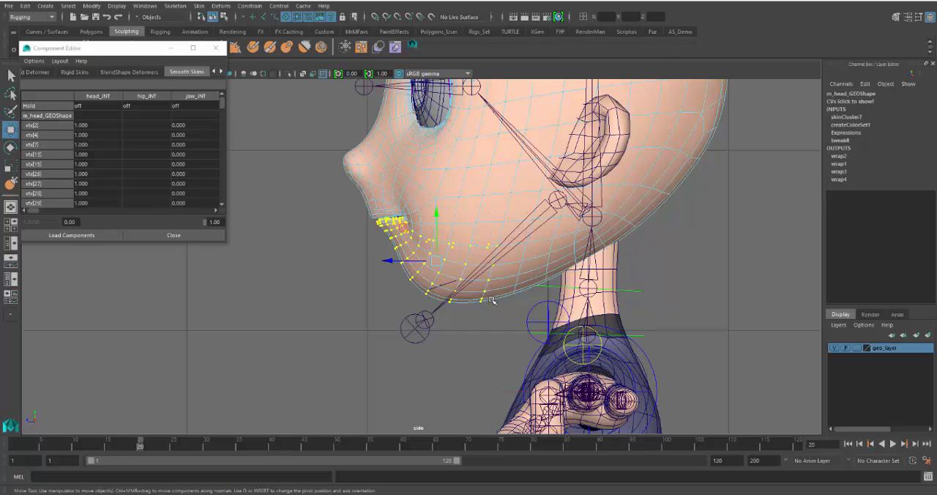
pyautogui.click(197, 124)
pyautogui.scroll(-3, 198, 135)
pyautogui.scroll(-5, 191, 141)
pyautogui.moveTo(223, 124); pyautogui.dragTo(220, 207)
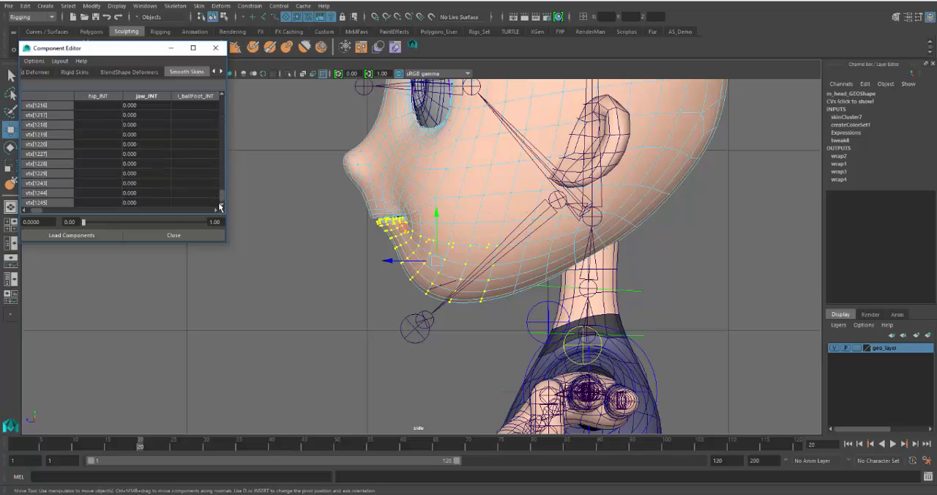
pyautogui.keyDown('shift'); pyautogui.click(147, 203); pyautogui.keyUp('shift')
pyautogui.write('1')
pyautogui.press('Return')
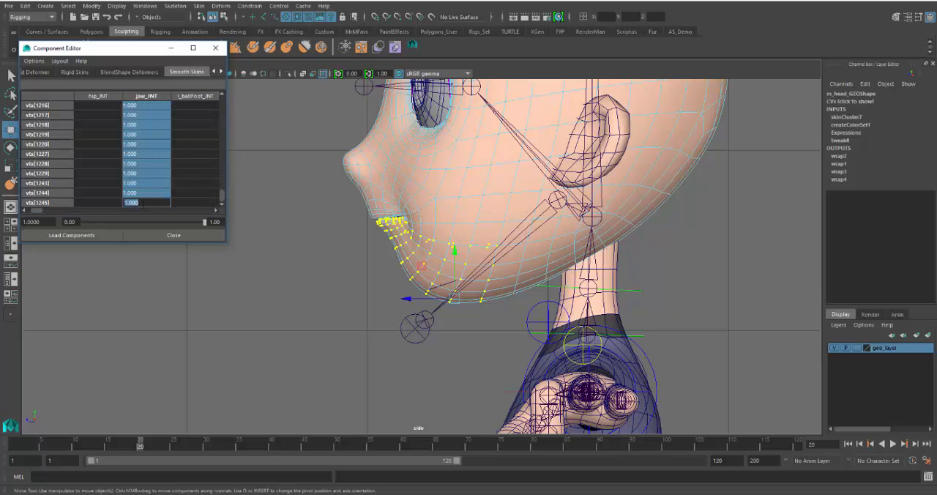
# Scrub and play the jaw animation to examine how the weighted vertices follow, and return to frame 1
pyautogui.moveTo(139, 445)
pyautogui.mouseDown()
pyautogui.moveTo(3, 451)
pyautogui.moveTo(145, 444)
pyautogui.moveTo(81, 445)
pyautogui.moveTo(135, 445)
pyautogui.mouseUp()
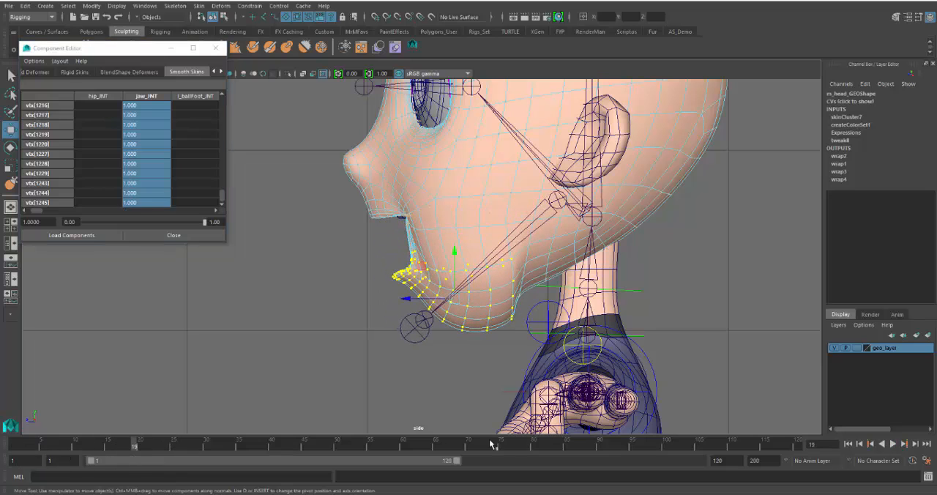
pyautogui.hotkey('alt', 'v')
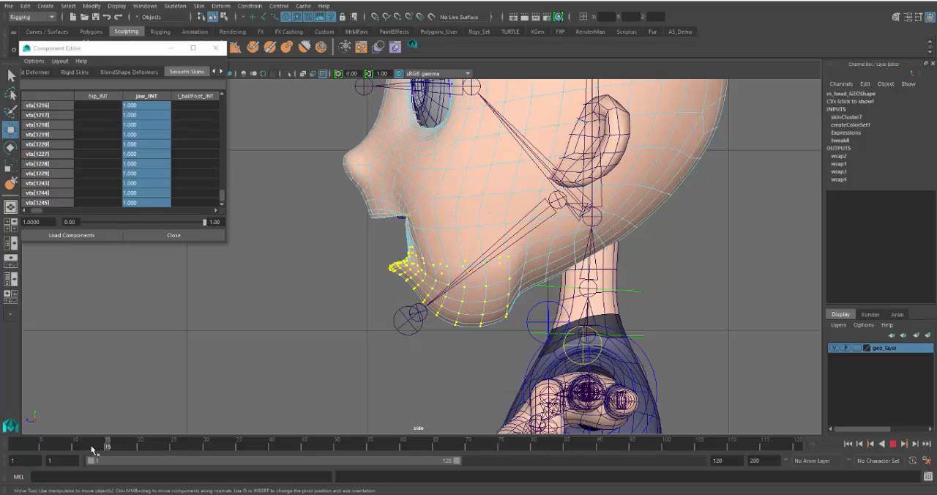
pyautogui.moveTo(202, 444); pyautogui.dragTo(0, 463)
# Select the l_finger_CTRL finger control, delete its keys across the opening frames of the timeline, and clear the selection
pyautogui.click(576, 346)
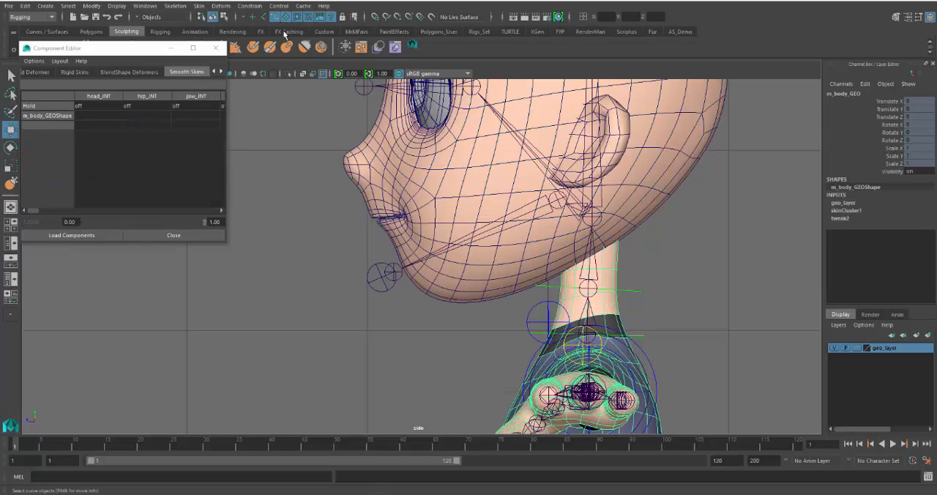
pyautogui.click(600, 344)
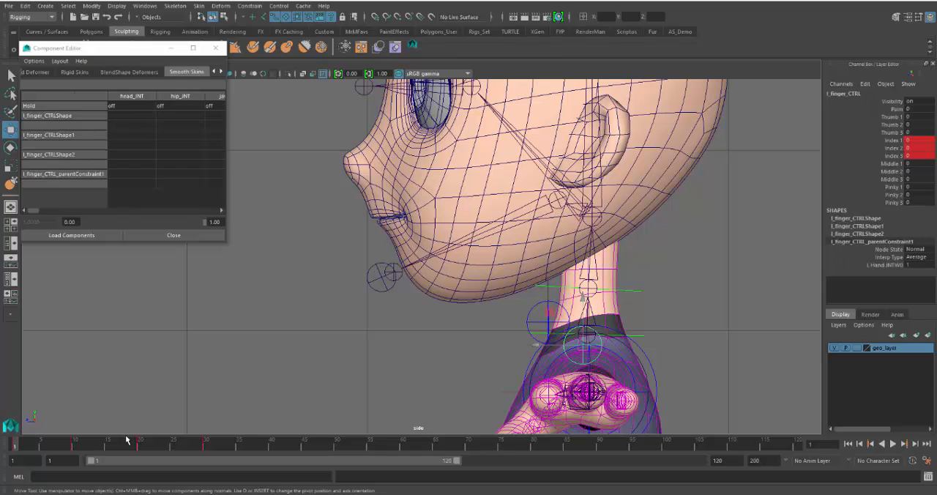
pyautogui.keyDown('shift'); pyautogui.moveTo(214, 447); pyautogui.dragTo(14, 446); pyautogui.keyUp('shift')
pyautogui.rightClick(80, 446)
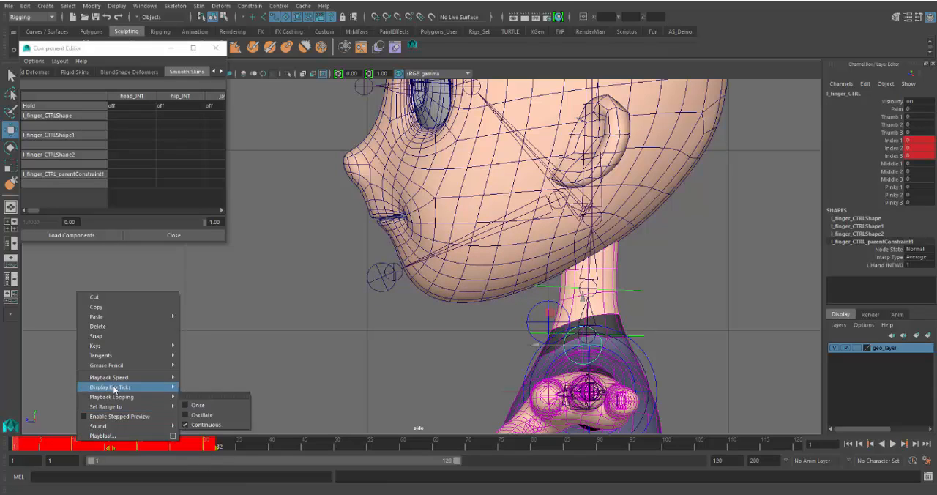
pyautogui.click(111, 326)
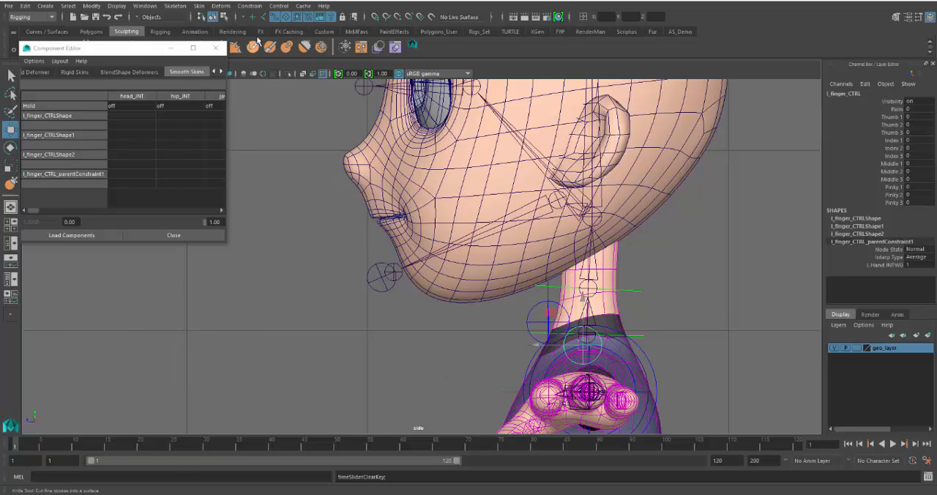
pyautogui.click(437, 349)
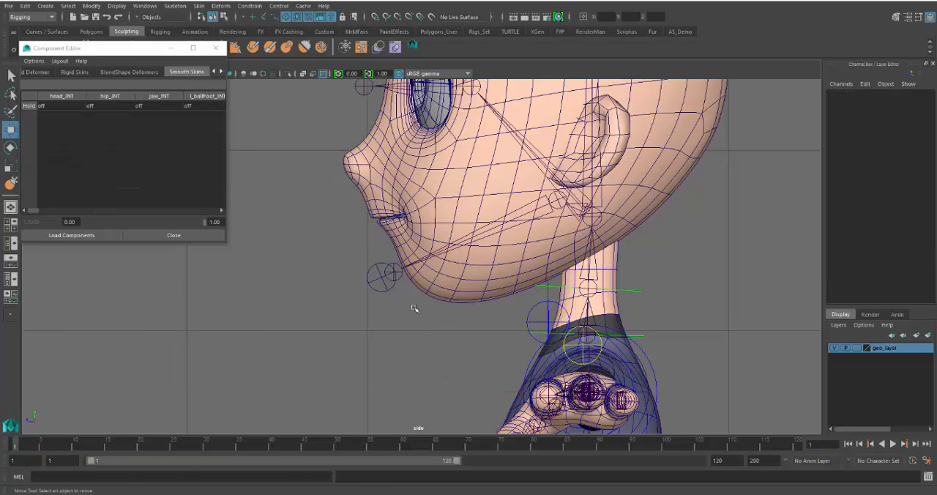
# Play the jaw animation in the side view and stop it at frame 33 with the mouth open
pyautogui.scroll(2, 416, 314)
pyautogui.hotkey('alt', 'v')
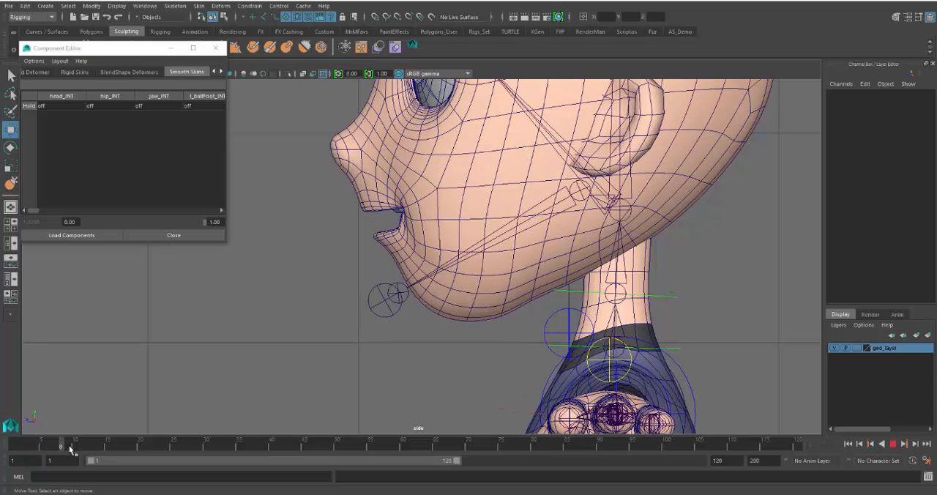
pyautogui.hotkey('alt', 'v')
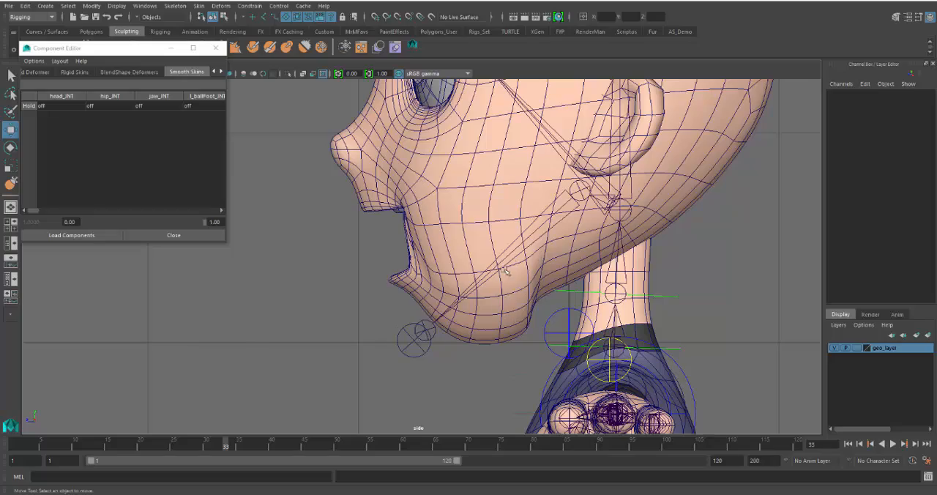
# Select the head mesh in the perspective view and hide the joints there, with the Component Editor moved out of the way
pyautogui.press('space')
pyautogui.press('space')
pyautogui.scroll(4, 529, 272)
pyautogui.keyDown('alt'); pyautogui.moveTo(508, 307); pyautogui.dragTo(438, 319); pyautogui.keyUp('alt')
pyautogui.click(438, 321)
pyautogui.keyDown('alt'); pyautogui.moveTo(536, 356); pyautogui.dragTo(584, 349, button='middle'); pyautogui.keyUp('alt')
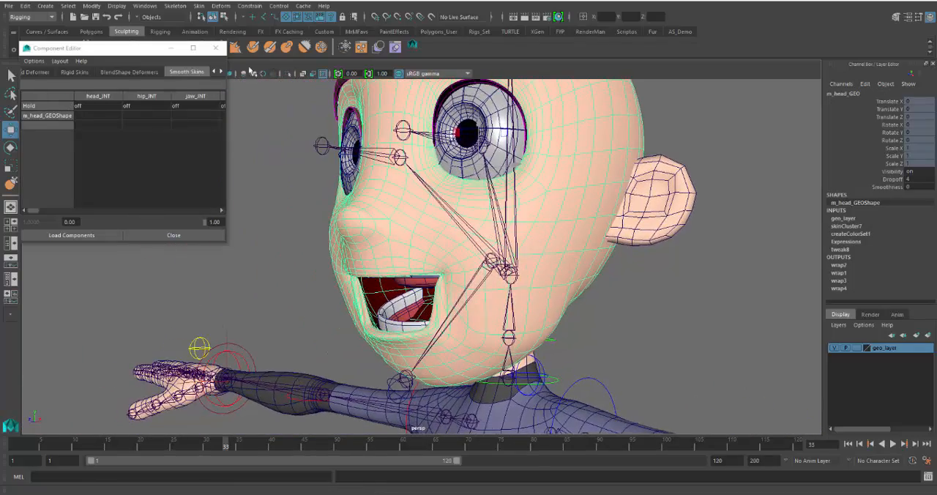
pyautogui.moveTo(107, 48); pyautogui.dragTo(106, 95)
pyautogui.click(109, 65)
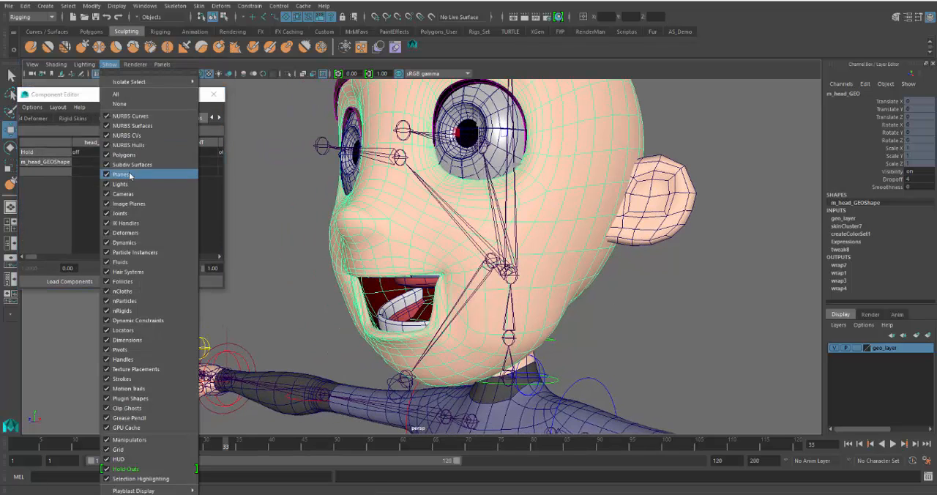
pyautogui.click(128, 213)
pyautogui.keyDown('alt'); pyautogui.moveTo(380, 286); pyautogui.dragTo(453, 267, button='middle'); pyautogui.keyUp('alt')
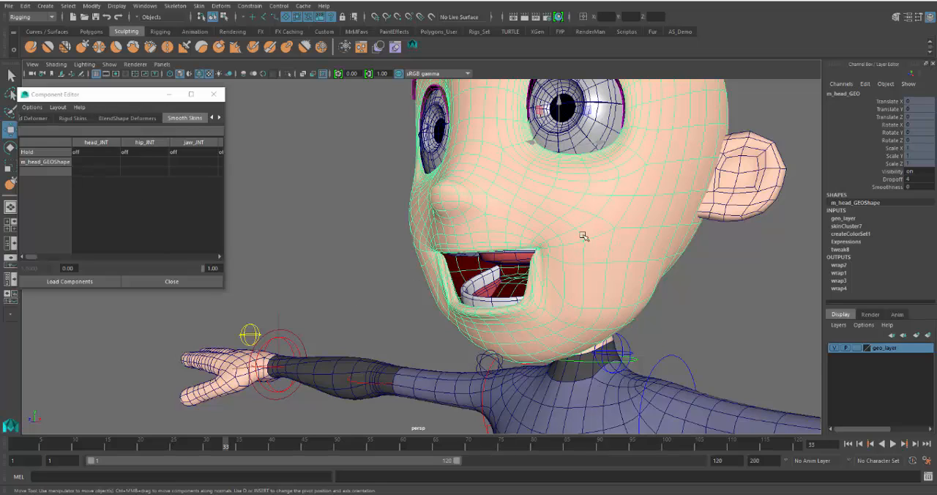
# Start the Paint Skin Weights Tool on the head mesh with the Smooth operation and the jaw_JNT influence
pyautogui.moveTo(601, 249)
pyautogui.mouseDown(button='right')
pyautogui.moveTo(538, 236)
pyautogui.moveTo(534, 212)
pyautogui.mouseUp(button='right')
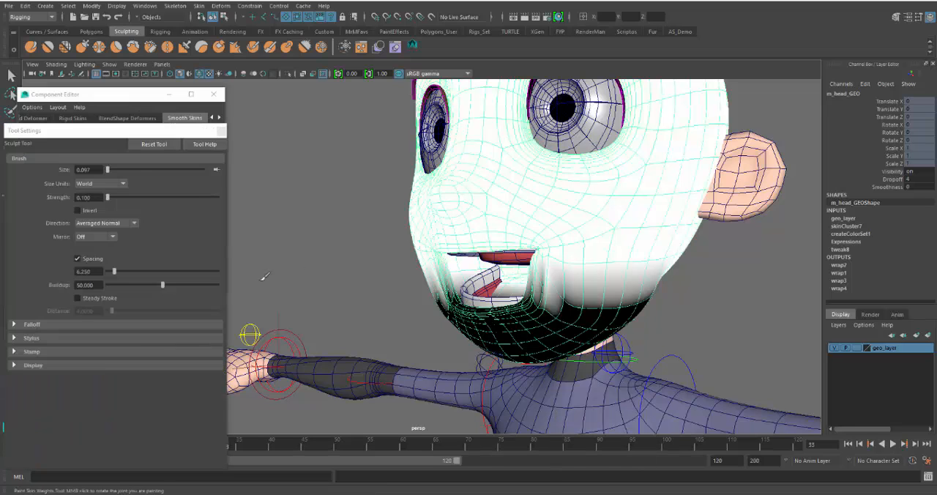
pyautogui.moveTo(97, 132); pyautogui.dragTo(122, 50)
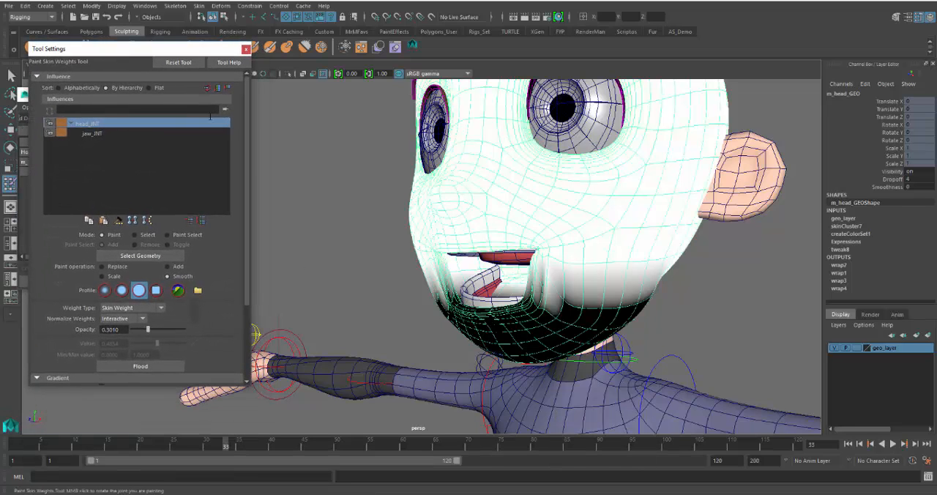
pyautogui.moveTo(237, 388); pyautogui.dragTo(231, 429)
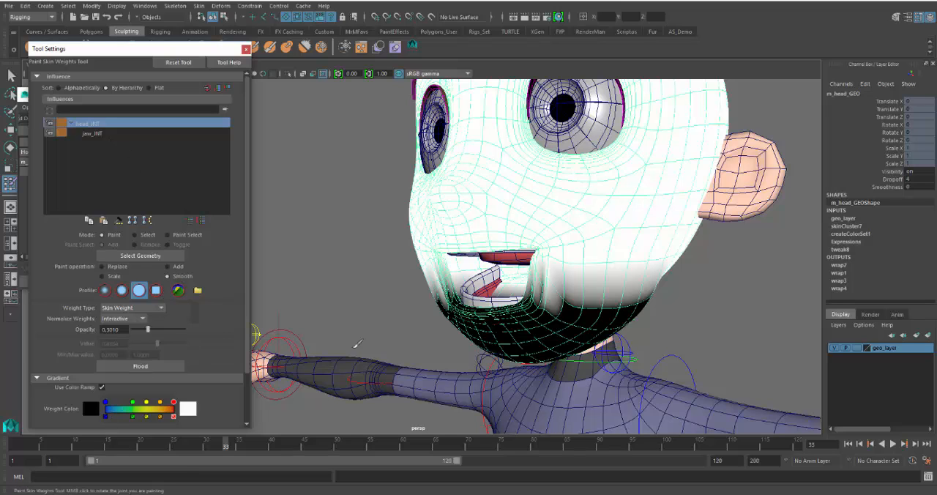
pyautogui.keyDown('alt'); pyautogui.moveTo(570, 328); pyautogui.dragTo(538, 303); pyautogui.keyUp('alt')
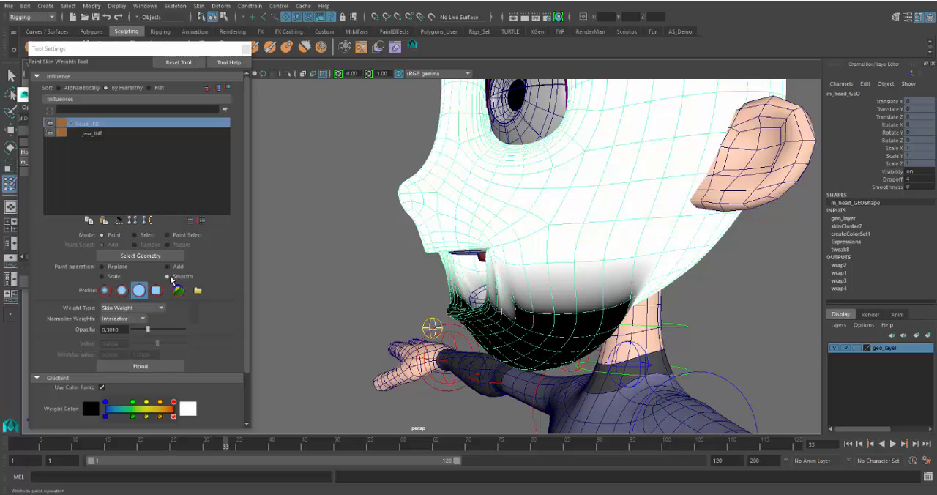
pyautogui.click(168, 275)
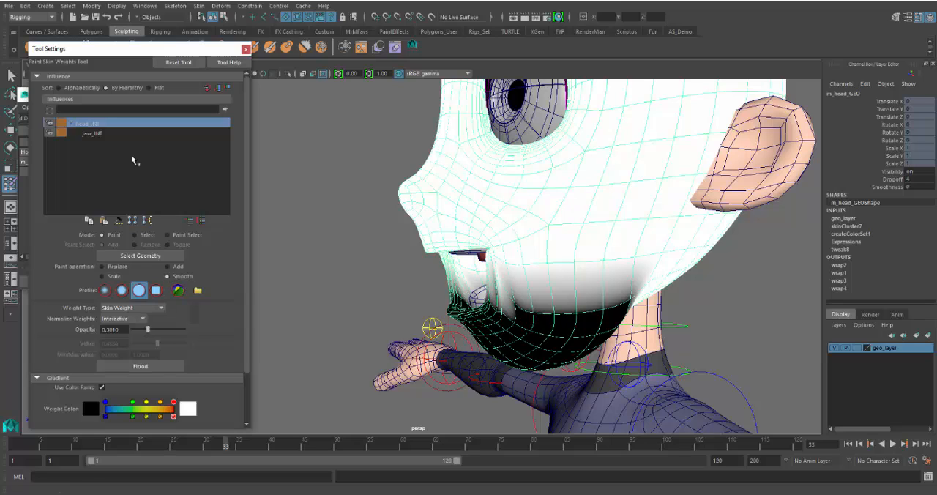
pyautogui.click(92, 134)
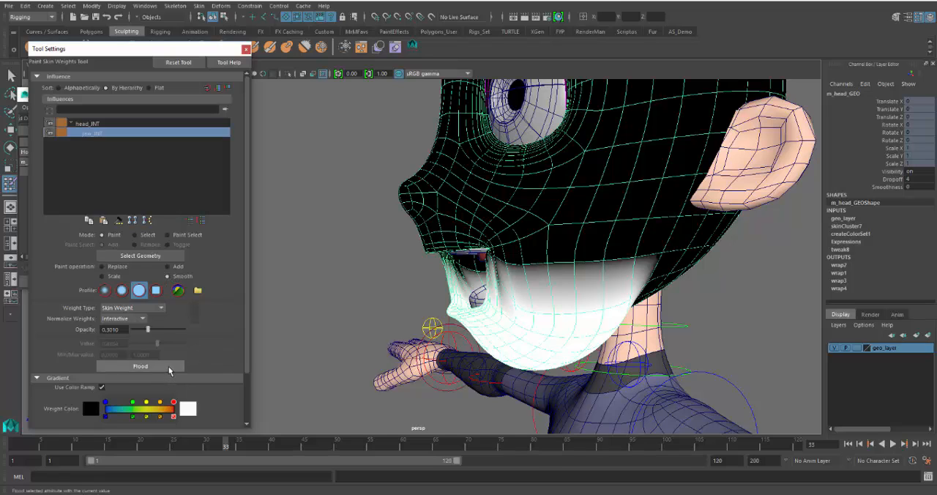
# Flood the jaw_JNT influence repeatedly with Smooth at 0.3010 opacity to soften the jaw's weight falloff
pyautogui.click(169, 368)
pyautogui.click(169, 369)
pyautogui.click(169, 368)
pyautogui.click(140, 366)
pyautogui.keyDown('alt'); pyautogui.moveTo(534, 314); pyautogui.dragTo(512, 326); pyautogui.keyUp('alt')
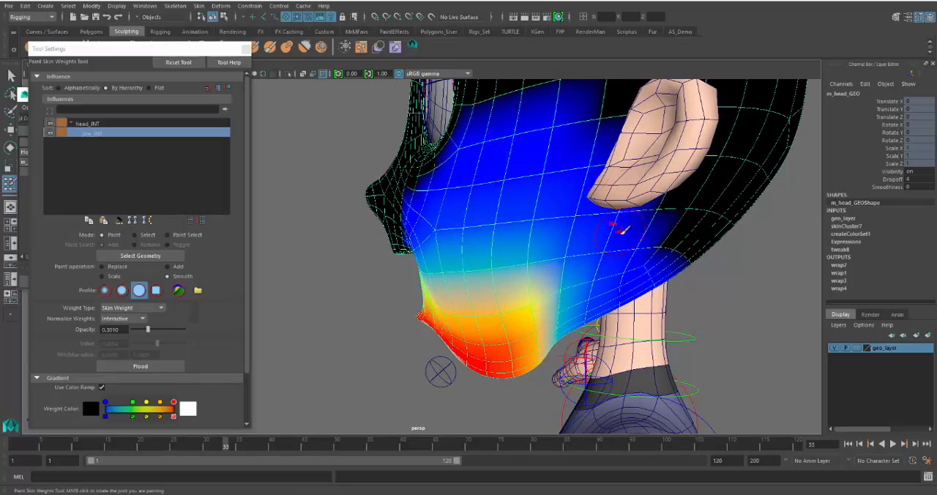
pyautogui.scroll(-3, 380, 347)
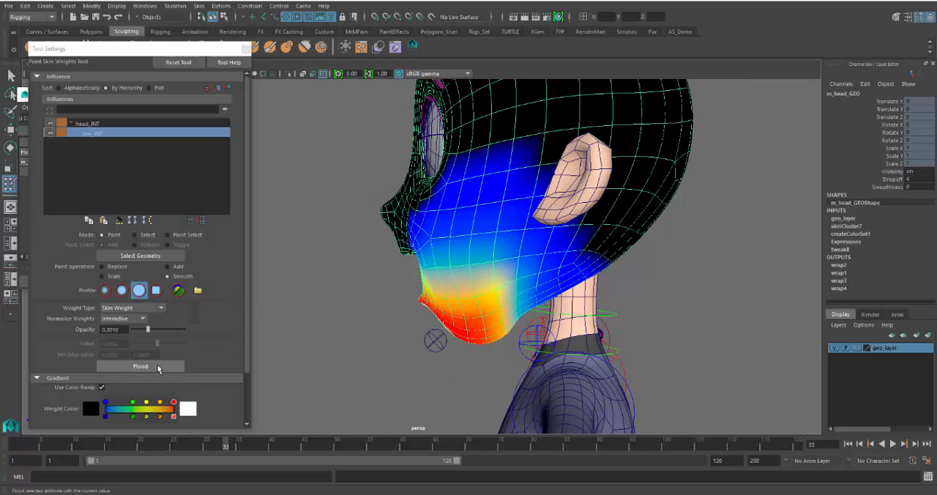
pyautogui.click(141, 366)
pyautogui.click(158, 368)
pyautogui.click(158, 369)
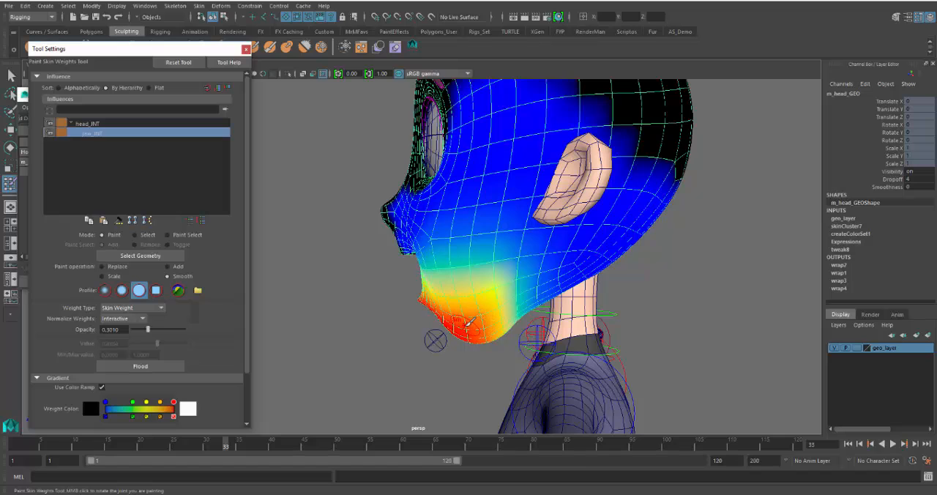
# Leave the Paint Skin Weights Tool, close its settings, and switch the head mesh to vertex mode in the side view
pyautogui.press('space')
pyautogui.press('space')
pyautogui.keyDown('alt'); pyautogui.moveTo(527, 302); pyautogui.dragTo(522, 386, button='middle'); pyautogui.keyUp('alt')
pyautogui.keyDown('alt'); pyautogui.moveTo(522, 387); pyautogui.dragTo(225, 179, button='right'); pyautogui.keyUp('alt')
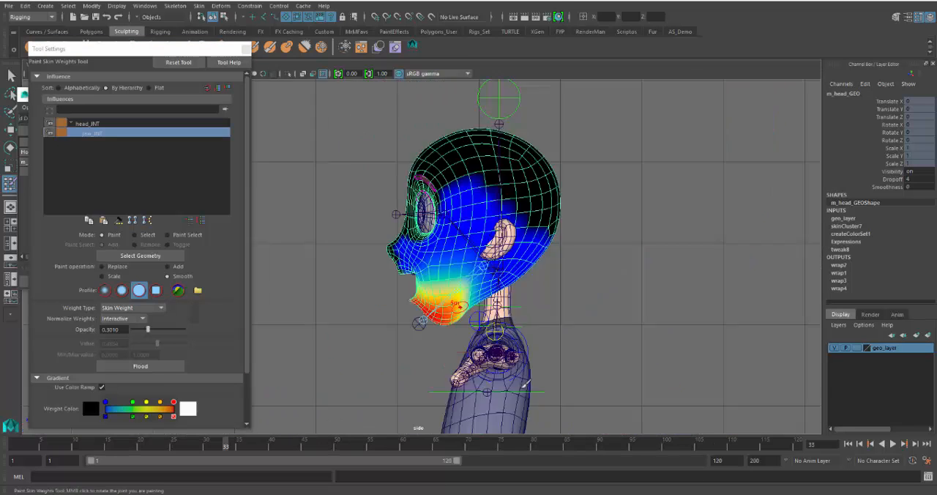
pyautogui.click(245, 49)
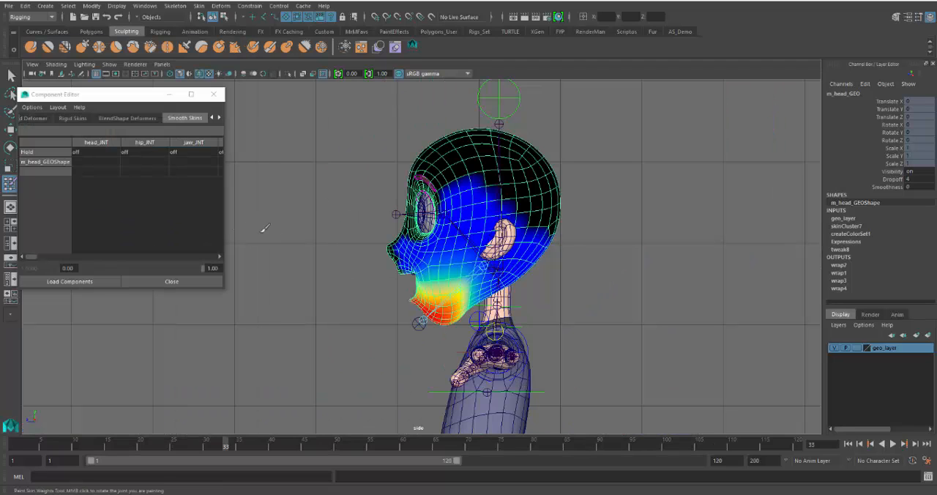
pyautogui.press('w')
pyautogui.moveTo(528, 185); pyautogui.dragTo(462, 185, button='right')
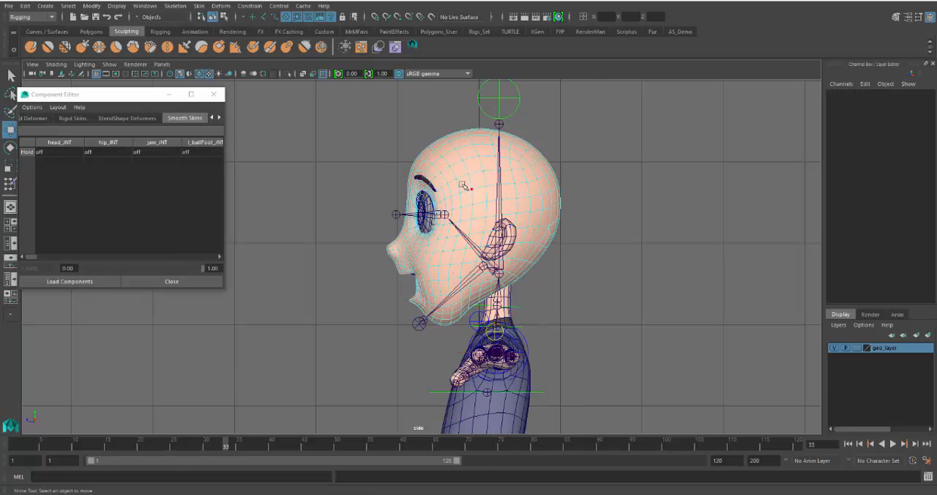
# Display the jaw_JNT influence on the head mesh with the Paint Skin Weights Tool in the side view
pyautogui.click(151, 144)
pyautogui.scroll(3, 367, 248)
pyautogui.click(449, 269)
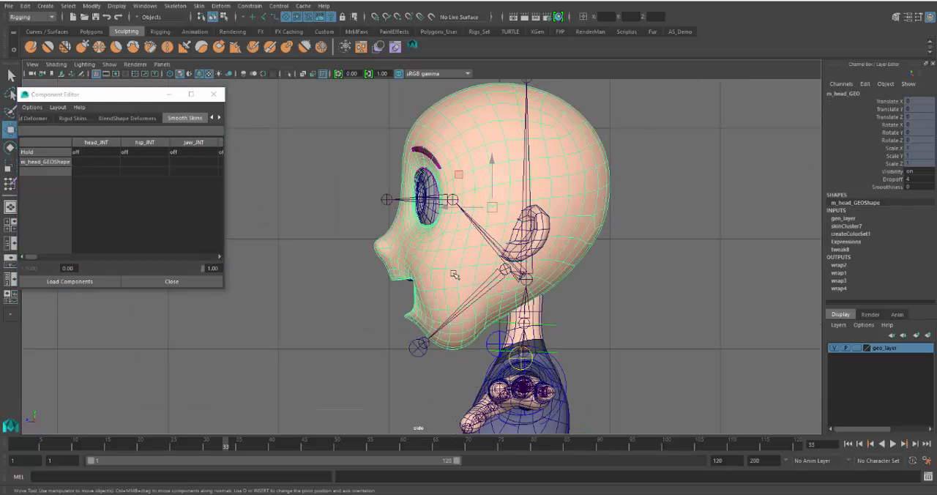
pyautogui.moveTo(435, 250); pyautogui.dragTo(392, 235, button='right')
pyautogui.scroll(2, 373, 280)
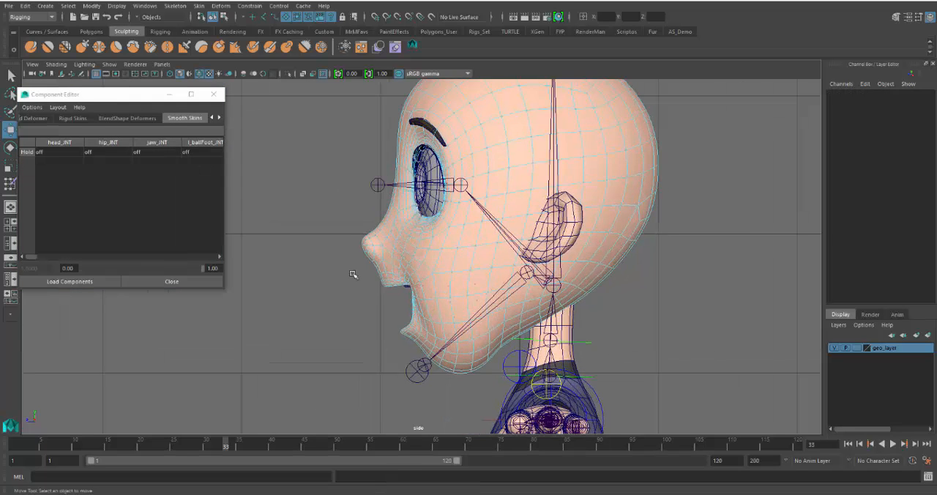
pyautogui.click(156, 142)
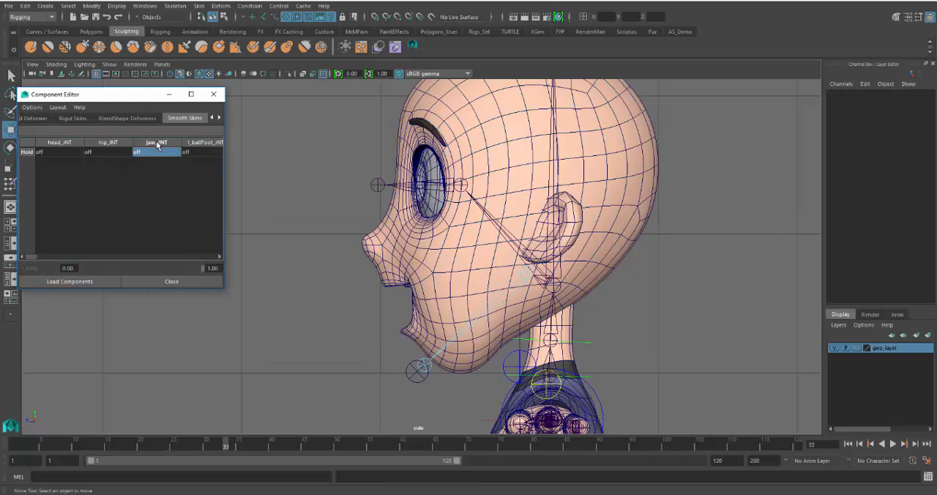
pyautogui.click(393, 262)
pyautogui.moveTo(394, 254); pyautogui.dragTo(328, 212, button='right')
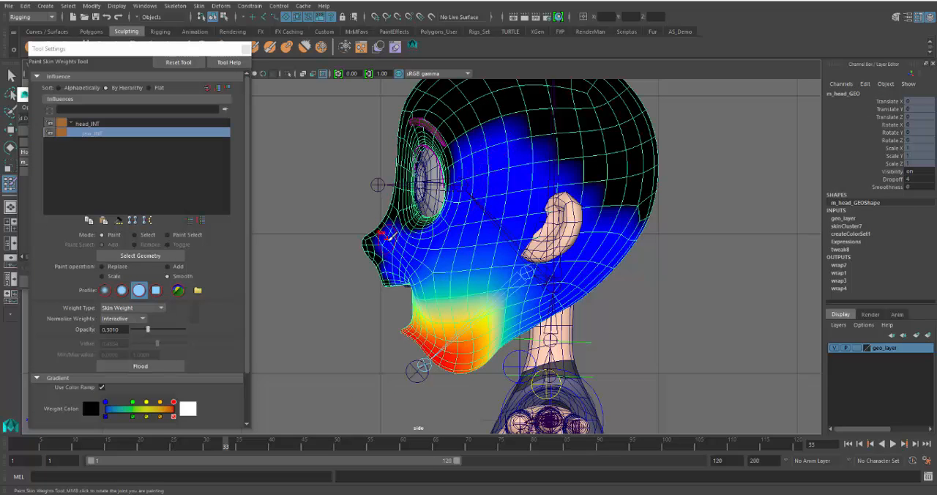
# Leave weight painting, switch the head mesh to vertex mode, and select the vertices from the nose up to the top of the head
pyautogui.moveTo(382, 245); pyautogui.dragTo(433, 244)
pyautogui.press('w')
pyautogui.moveTo(440, 251); pyautogui.dragTo(401, 229, button='right')
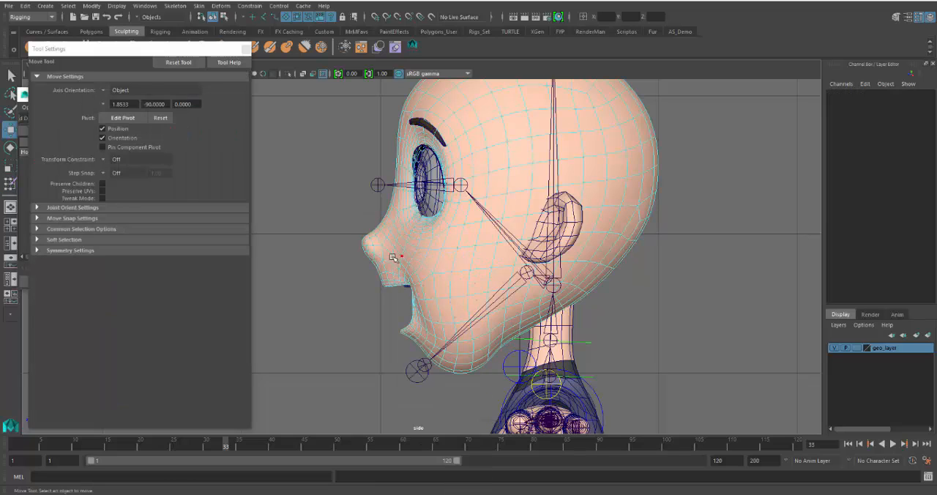
pyautogui.moveTo(340, 257); pyautogui.dragTo(697, 83)
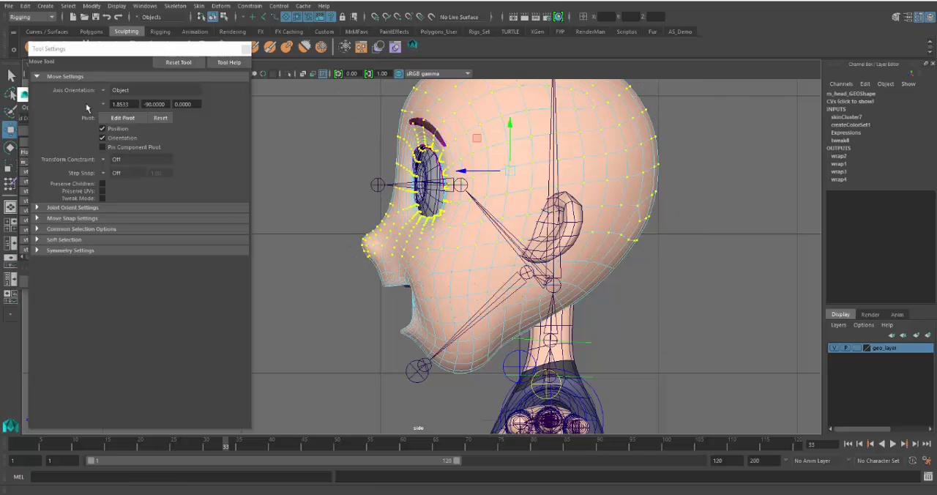
# Set the head_JNT weight of all selected upper head vertices to 1, and close the Component Editor
pyautogui.click(242, 49)
pyautogui.click(99, 172)
pyautogui.moveTo(220, 152); pyautogui.dragTo(213, 257)
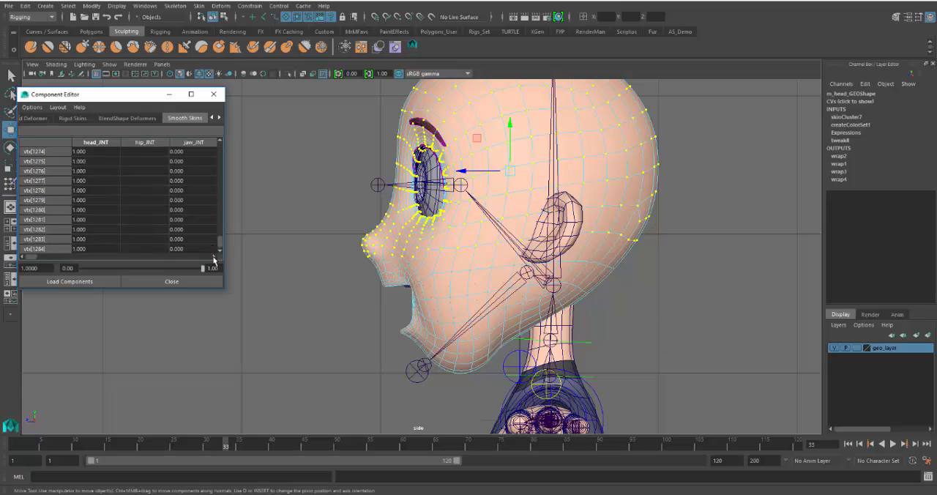
pyautogui.keyDown('shift'); pyautogui.click(99, 249); pyautogui.keyUp('shift')
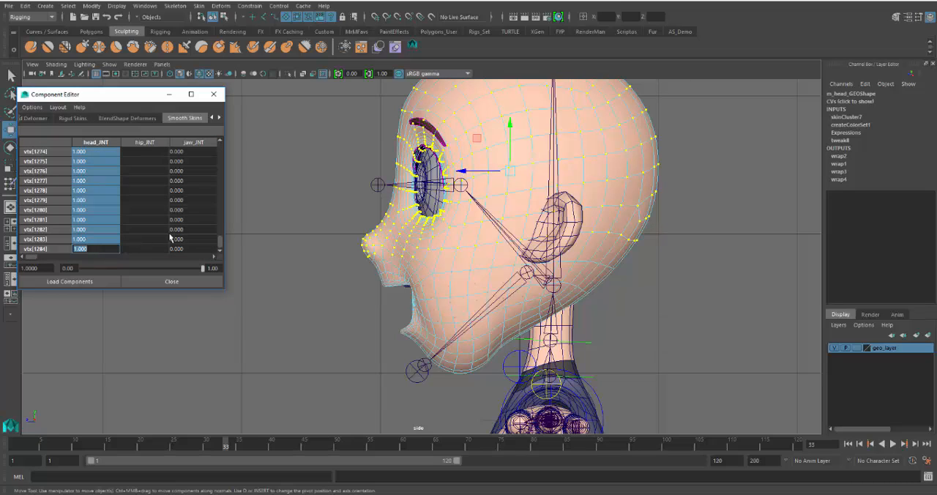
pyautogui.click(214, 94)
# Examine how far the jaw_JNT influence reaches across the cheek and back of the head with the Paint Skin Weights Tool
pyautogui.click(446, 272)
pyautogui.moveTo(447, 225)
pyautogui.mouseDown(button='right')
pyautogui.moveTo(448, 256)
pyautogui.moveTo(410, 238)
pyautogui.moveTo(388, 212)
pyautogui.mouseUp(button='right')
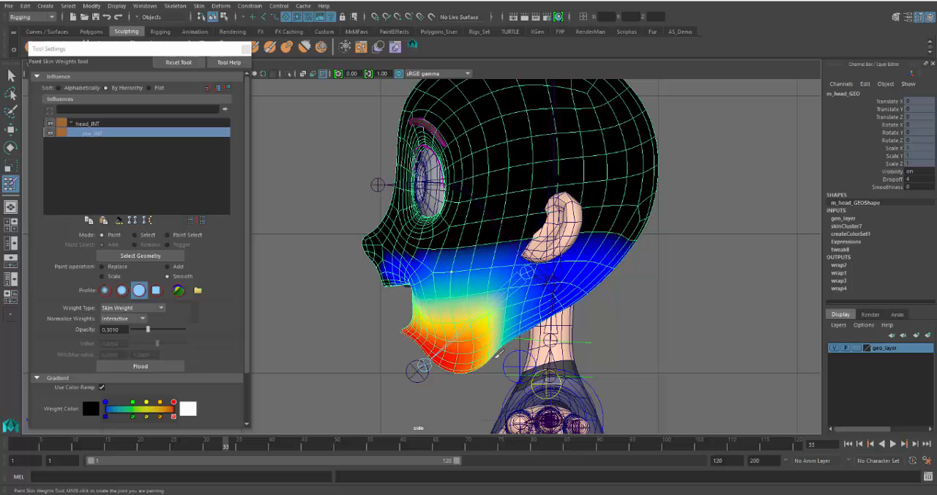
pyautogui.scroll(2, 476, 358)
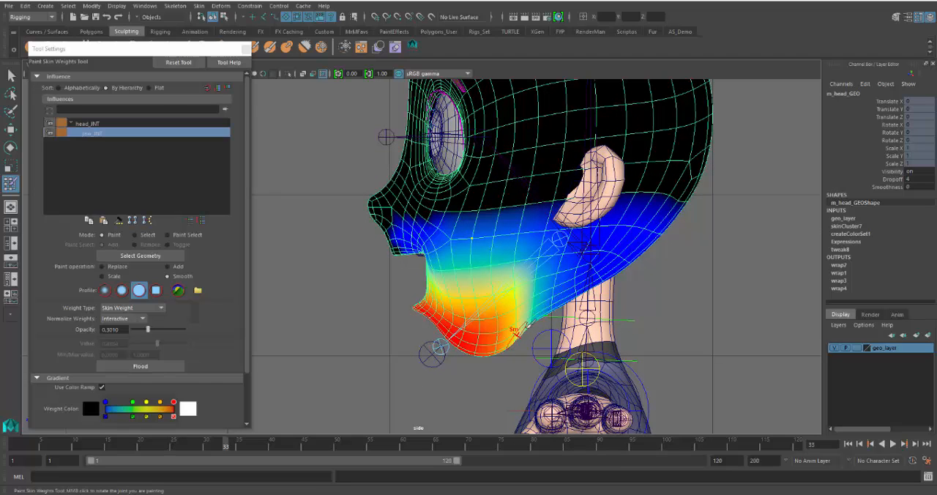
pyautogui.keyDown('alt'); pyautogui.moveTo(485, 347); pyautogui.dragTo(521, 346); pyautogui.keyUp('alt')
# Return the head mesh to vertex mode and select the vertices on the back of the head down to the neck
pyautogui.click(10, 128)
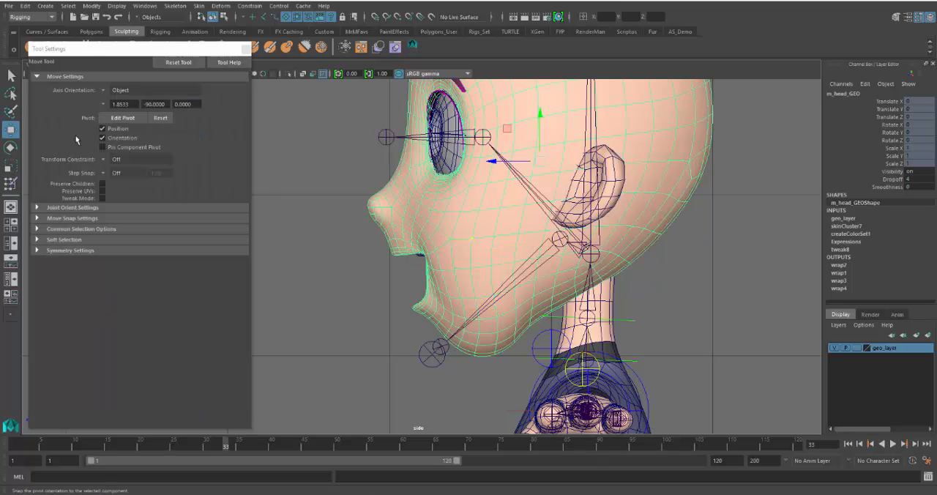
pyautogui.moveTo(664, 187); pyautogui.dragTo(619, 191, button='right')
pyautogui.moveTo(735, 98); pyautogui.dragTo(551, 327)
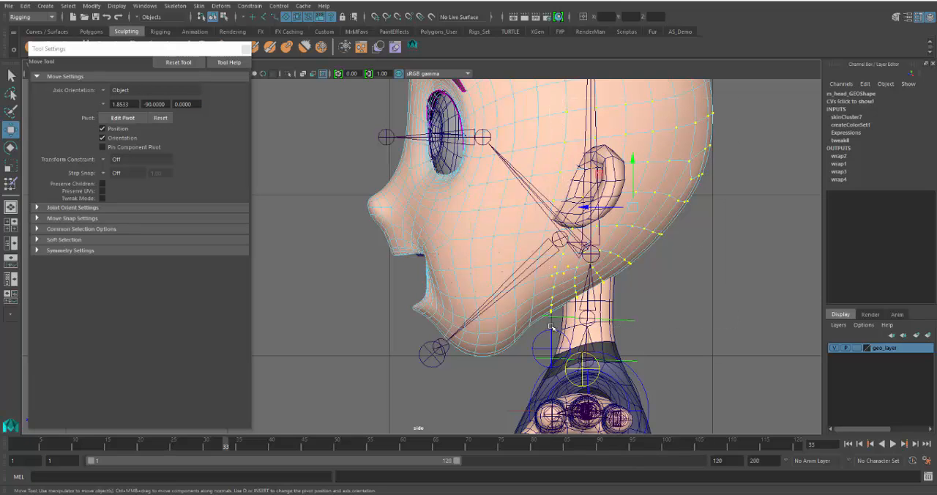
pyautogui.click(246, 49)
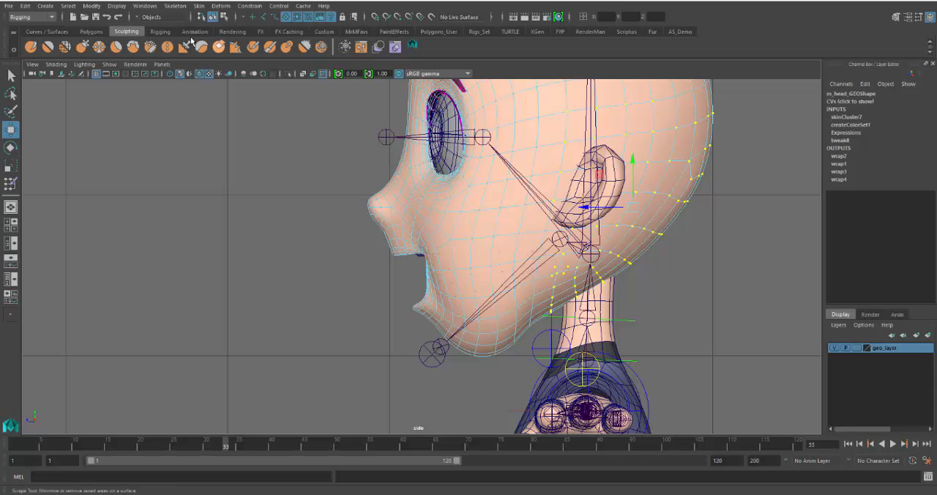
# Set the head_JNT weight of the selected back-of-head vertices to 1 in the Component Editor
pyautogui.click(159, 31)
pyautogui.click(441, 46)
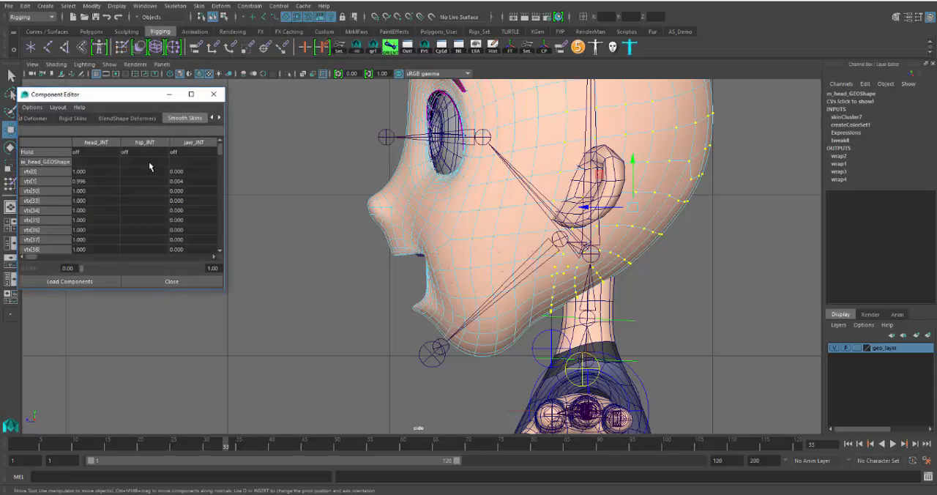
pyautogui.click(100, 170)
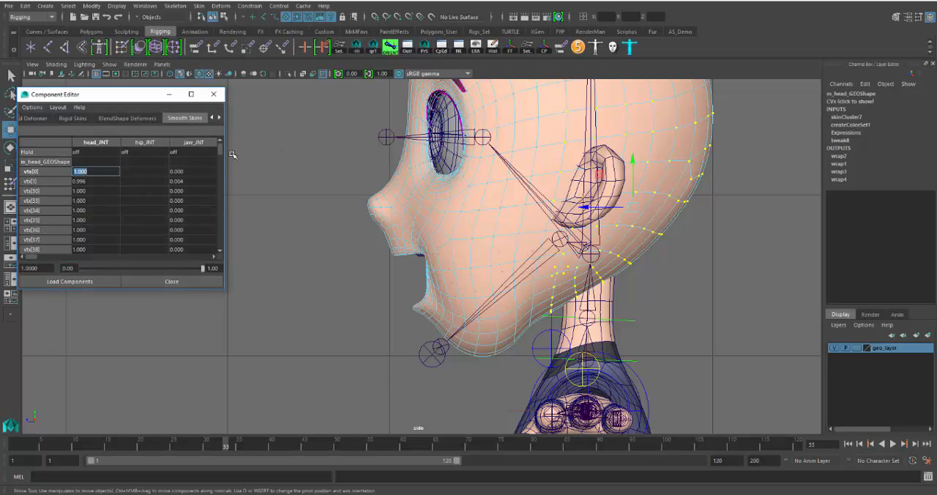
pyautogui.moveTo(220, 150); pyautogui.dragTo(219, 251)
pyautogui.keyDown('shift'); pyautogui.click(102, 248); pyautogui.keyUp('shift')
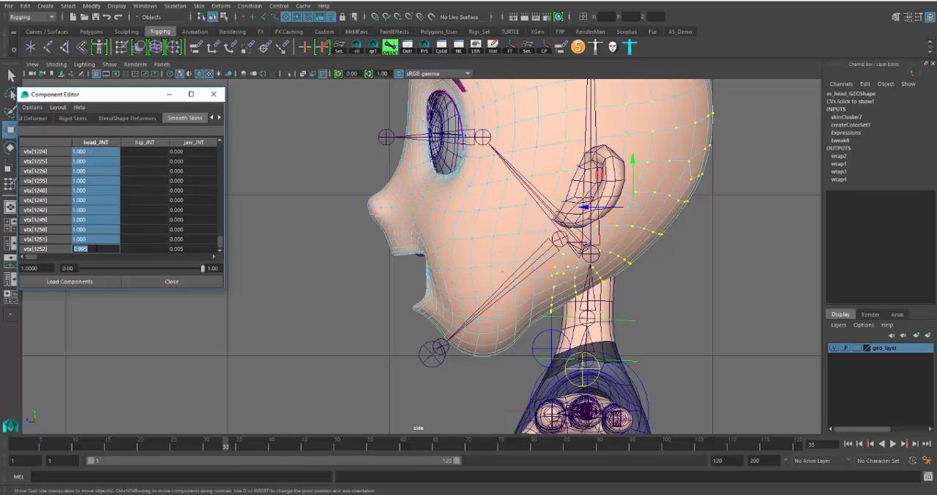
# Check the painted jaw_JNT weights on the head mesh from the side and from the front in the perspective view
pyautogui.click(409, 202)
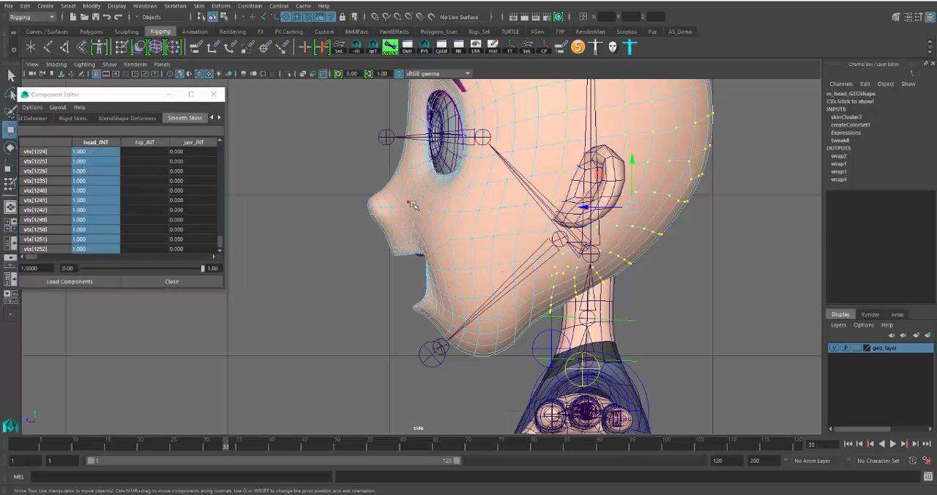
pyautogui.moveTo(413, 216)
pyautogui.mouseDown(button='right')
pyautogui.moveTo(441, 202)
pyautogui.moveTo(350, 202)
pyautogui.mouseUp(button='right')
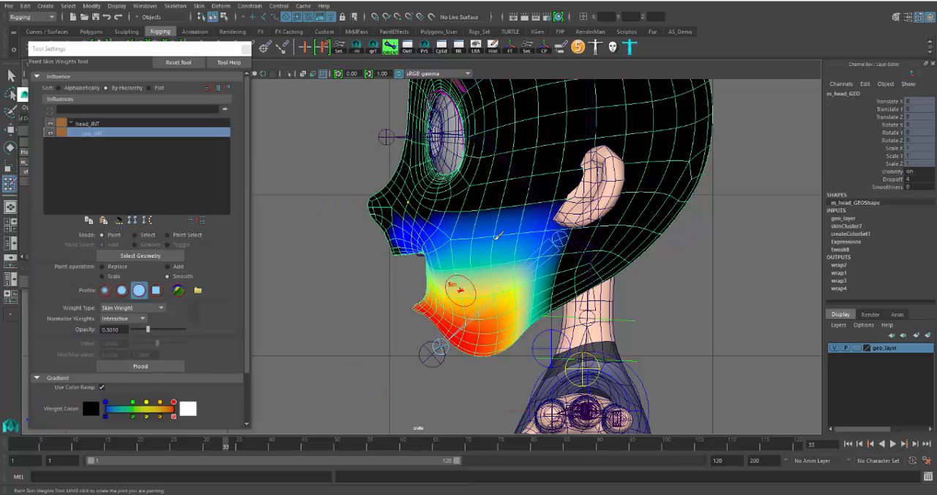
pyautogui.press('space')
pyautogui.press('space')
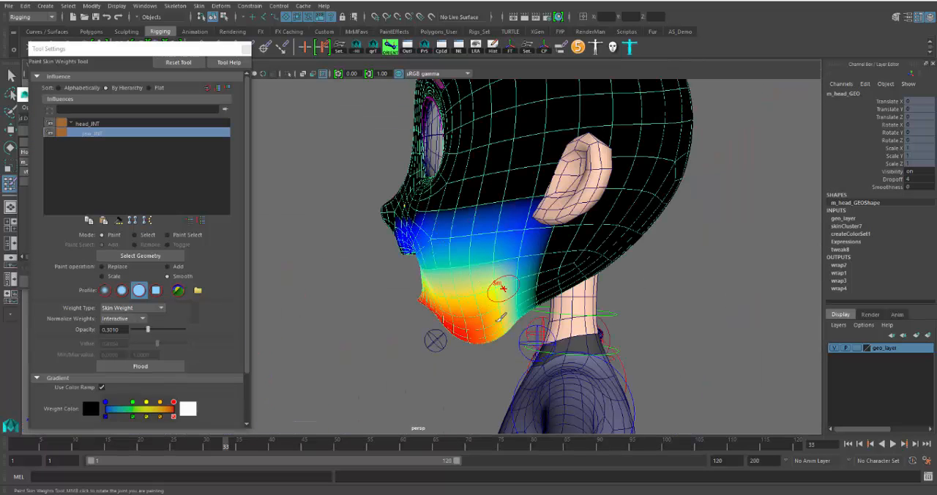
pyautogui.keyDown('alt'); pyautogui.moveTo(472, 333); pyautogui.dragTo(564, 327); pyautogui.keyUp('alt')
pyautogui.scroll(5, 571, 328)
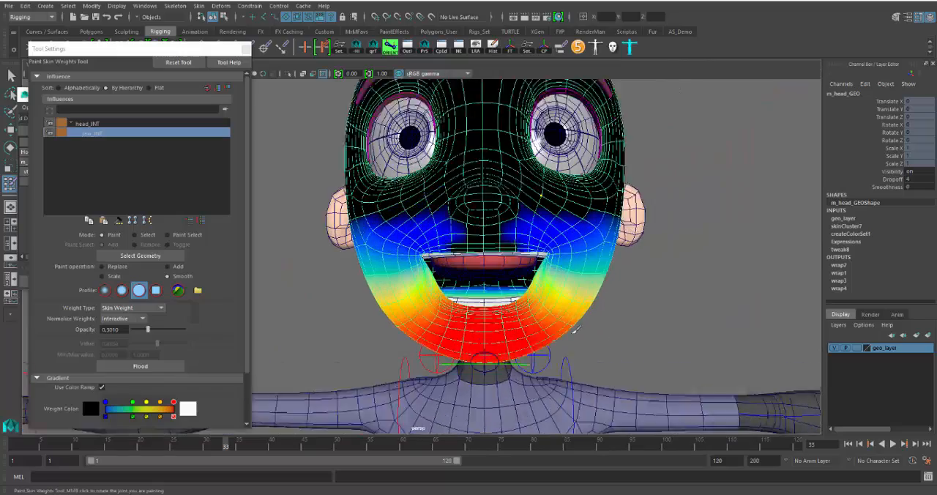
pyautogui.scroll(2, 630, 325)
pyautogui.moveTo(650, 321)
pyautogui.keyDown('alt'); pyautogui.mouseDown()
pyautogui.moveTo(626, 328)
pyautogui.moveTo(650, 341)
pyautogui.moveTo(626, 335)
pyautogui.moveTo(622, 322)
pyautogui.mouseUp(); pyautogui.keyUp('alt')
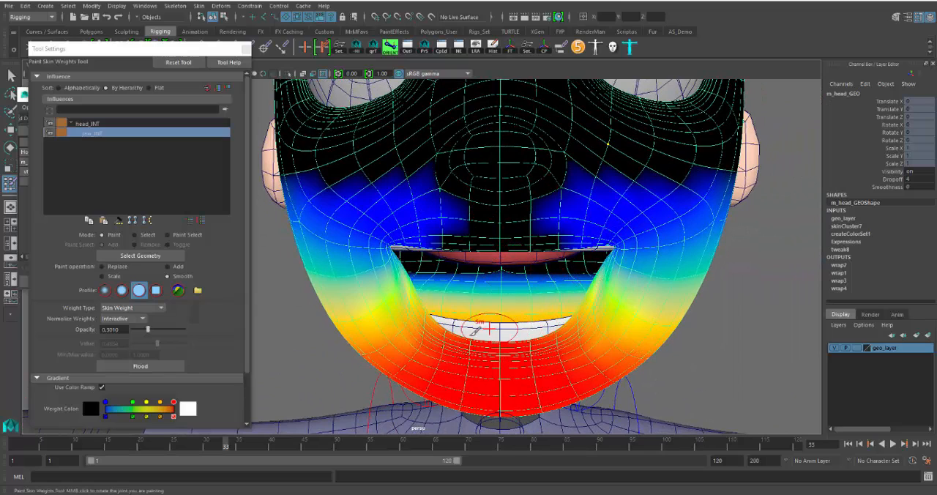
# Leave the Paint Skin Weights Tool, switch the head mesh to vertex mode, and select the vertex loop just below the mouth corner
pyautogui.press('w')
pyautogui.keyDown('alt'); pyautogui.moveTo(630, 304); pyautogui.dragTo(524, 315); pyautogui.keyUp('alt')
pyautogui.scroll(-3, 620, 315)
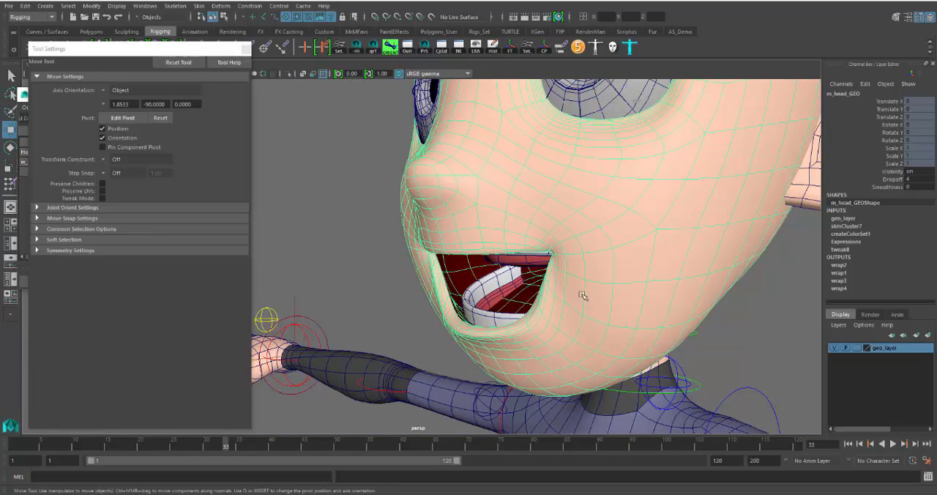
pyautogui.scroll(3, 584, 294)
pyautogui.moveTo(686, 225); pyautogui.dragTo(632, 232, button='right')
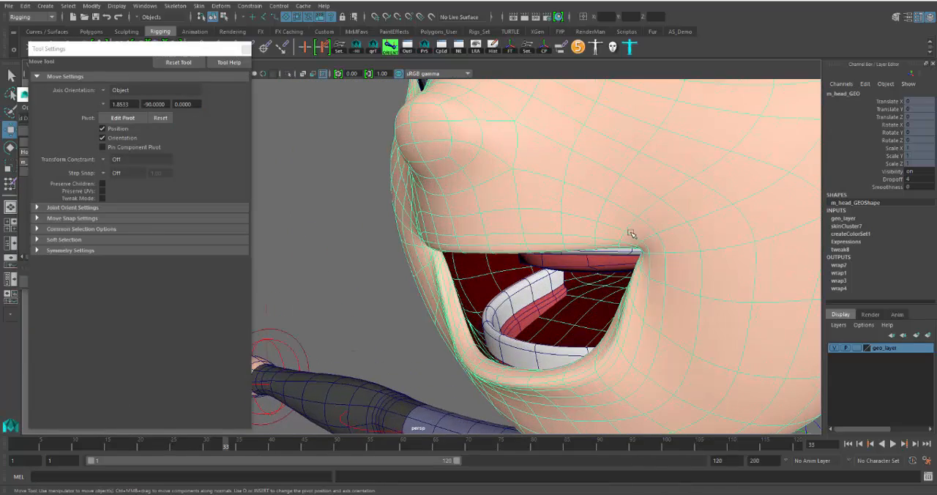
pyautogui.keyDown('alt'); pyautogui.moveTo(635, 323); pyautogui.dragTo(679, 320); pyautogui.keyUp('alt')
pyautogui.scroll(4, 678, 328)
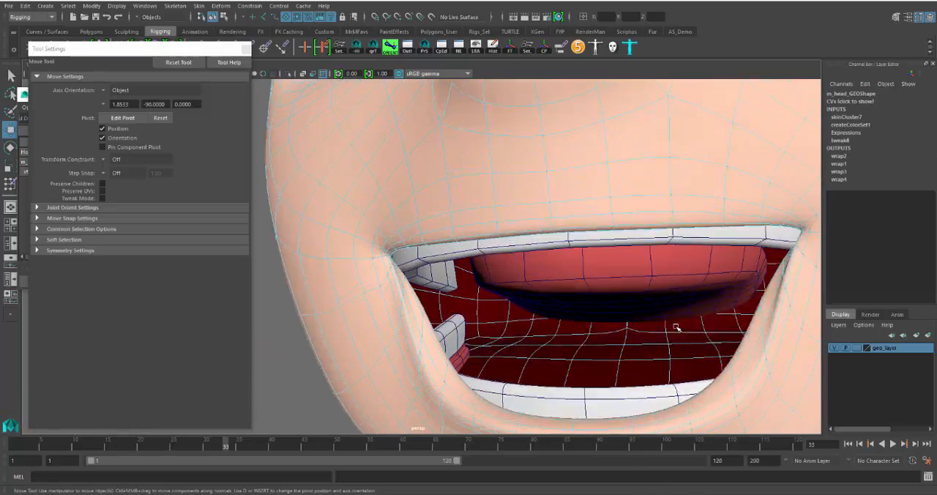
pyautogui.keyDown('alt'); pyautogui.moveTo(402, 328); pyautogui.dragTo(395, 255); pyautogui.keyUp('alt')
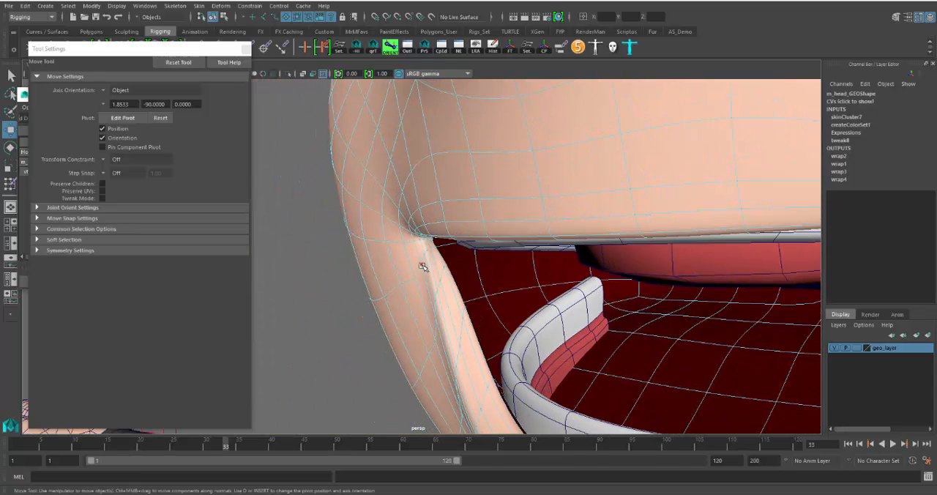
pyautogui.doubleClick(415, 281)
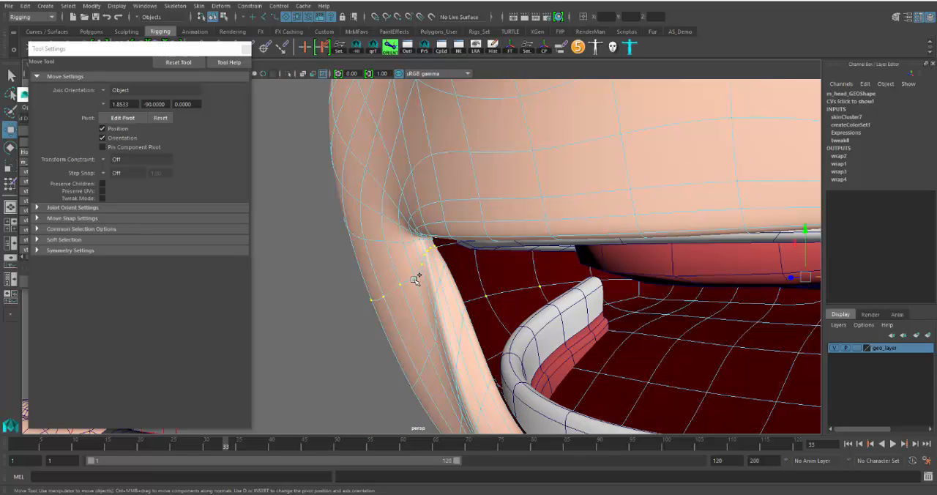
# Deselect the rear part of the vertex loop in the side view, keeping the vertices near the mouth corners and cheeks
pyautogui.scroll(-6, 467, 310)
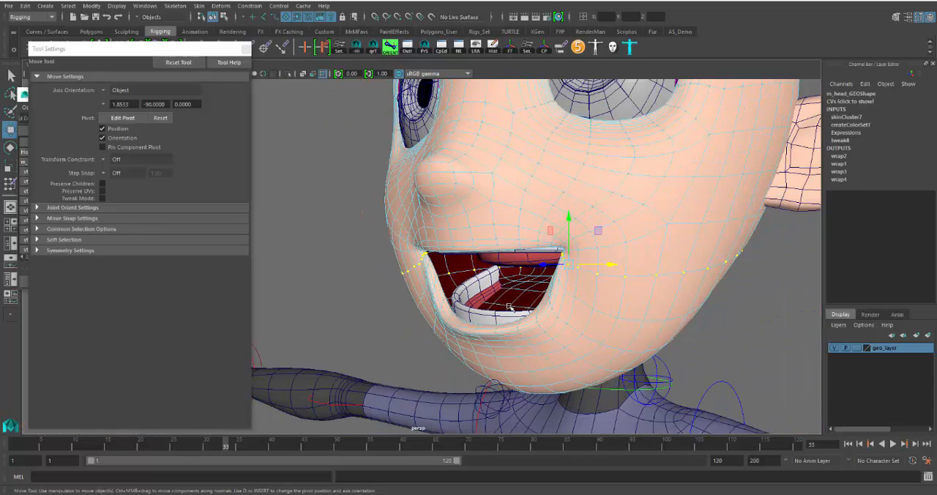
pyautogui.keyDown('alt'); pyautogui.moveTo(516, 306); pyautogui.dragTo(542, 287); pyautogui.keyUp('alt')
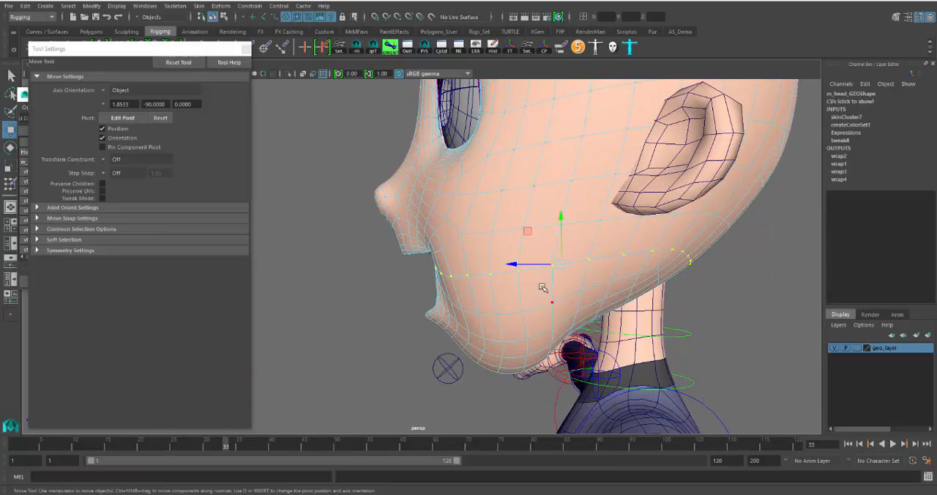
pyautogui.press('space')
pyautogui.press('space')
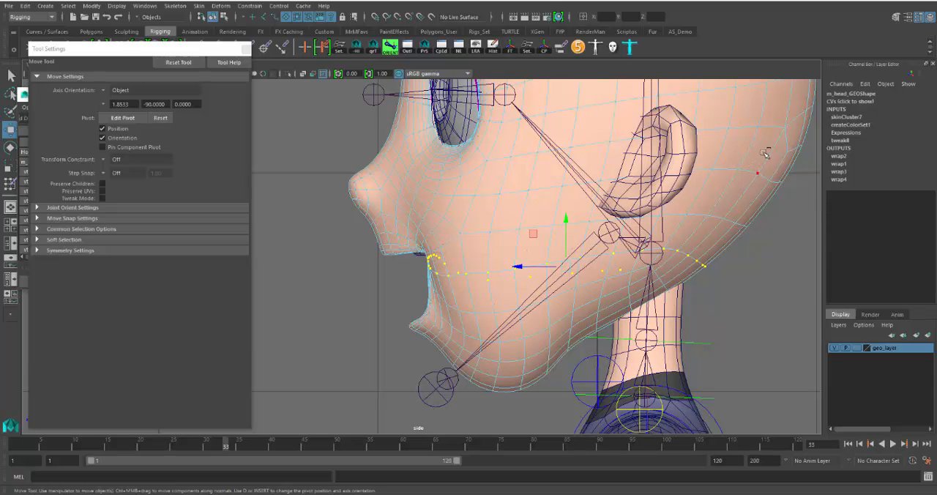
pyautogui.moveTo(767, 185); pyautogui.dragTo(562, 389)
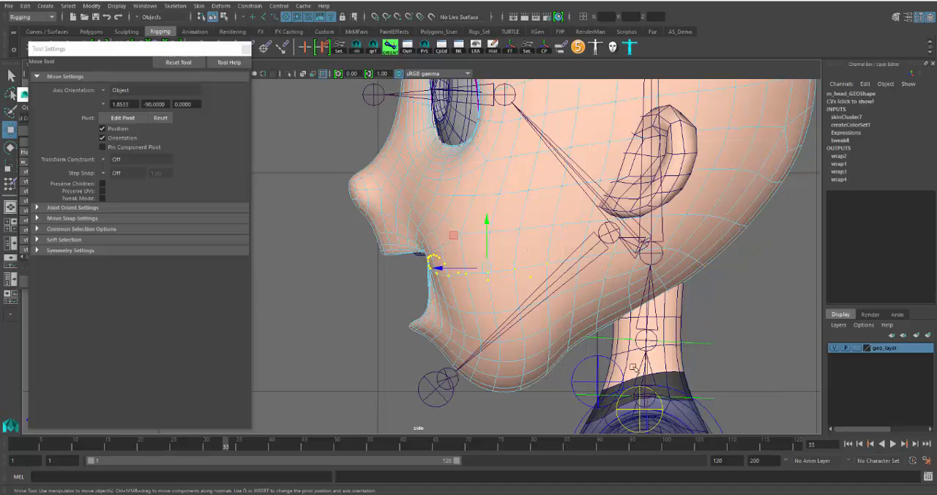
# Set the jaw_JNT weight of the selected mouth-corner and cheek vertices to 1 in the Component Editor, and close the editor
pyautogui.press('space')
pyautogui.press('space')
pyautogui.keyDown('alt'); pyautogui.moveTo(627, 203); pyautogui.dragTo(357, 262); pyautogui.keyUp('alt')
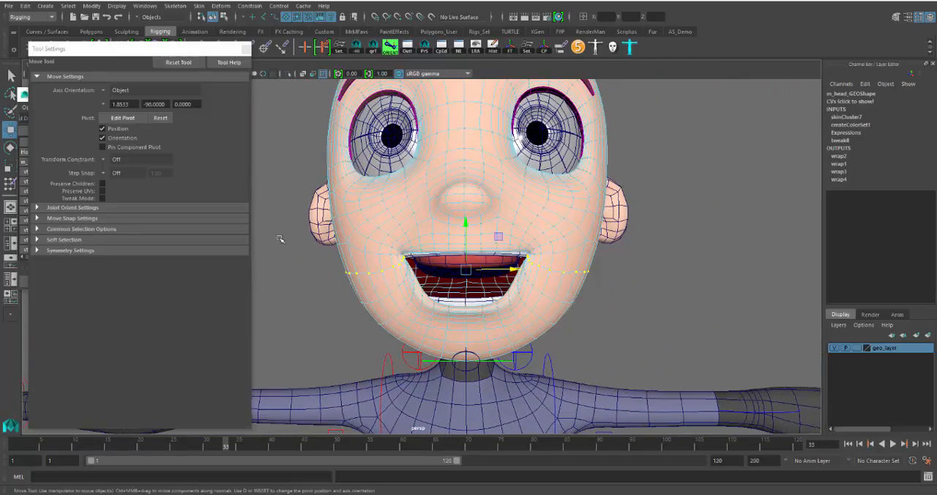
pyautogui.keyDown('alt'); pyautogui.moveTo(495, 299); pyautogui.dragTo(434, 311); pyautogui.keyUp('alt')
pyautogui.scroll(5, 549, 308)
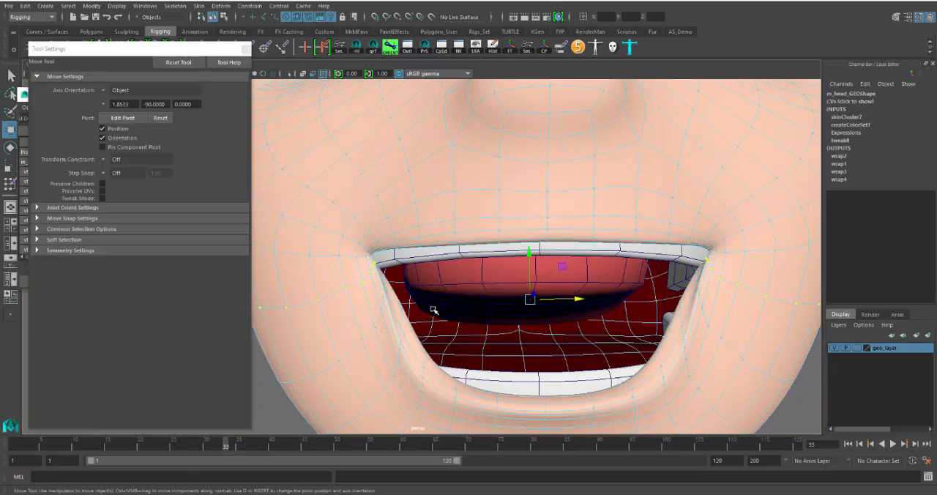
pyautogui.scroll(-2, 452, 310)
pyautogui.scroll(-2, 452, 311)
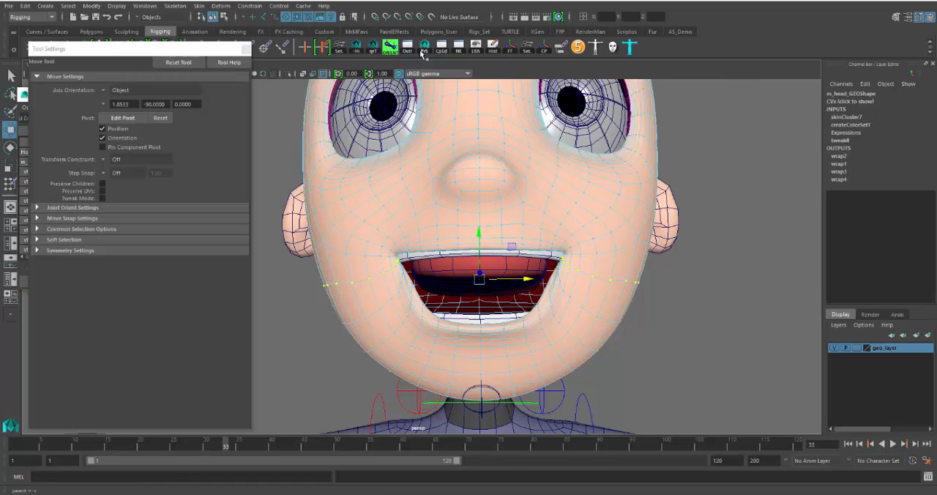
pyautogui.click(442, 46)
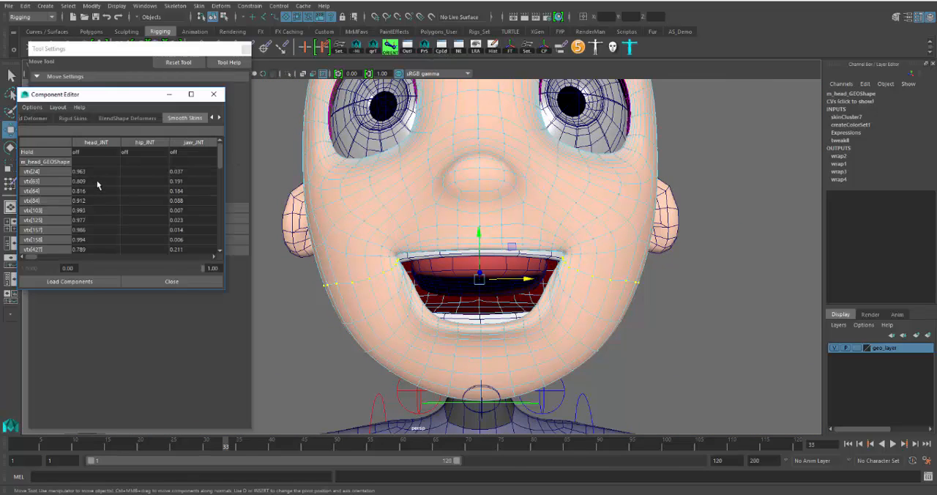
pyautogui.click(190, 170)
pyautogui.scroll(-10, 194, 220)
pyautogui.keyDown('shift'); pyautogui.click(196, 249); pyautogui.keyUp('shift')
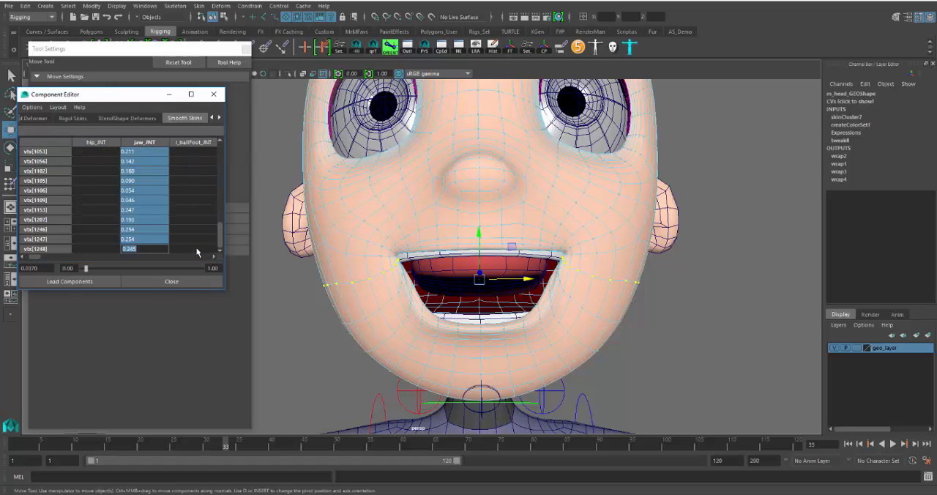
pyautogui.write('1')
pyautogui.press('Return')
pyautogui.click(197, 250)
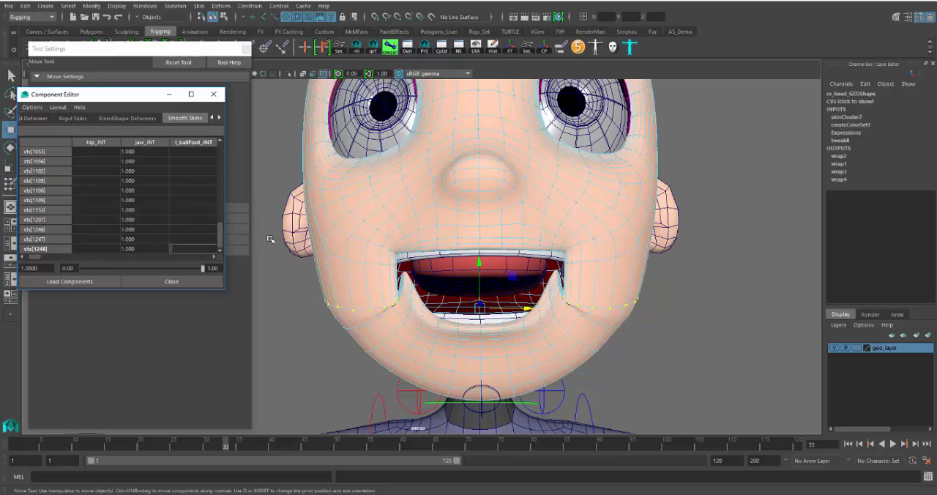
pyautogui.keyDown('alt'); pyautogui.moveTo(447, 315); pyautogui.dragTo(326, 303); pyautogui.keyUp('alt')
pyautogui.click(213, 93)
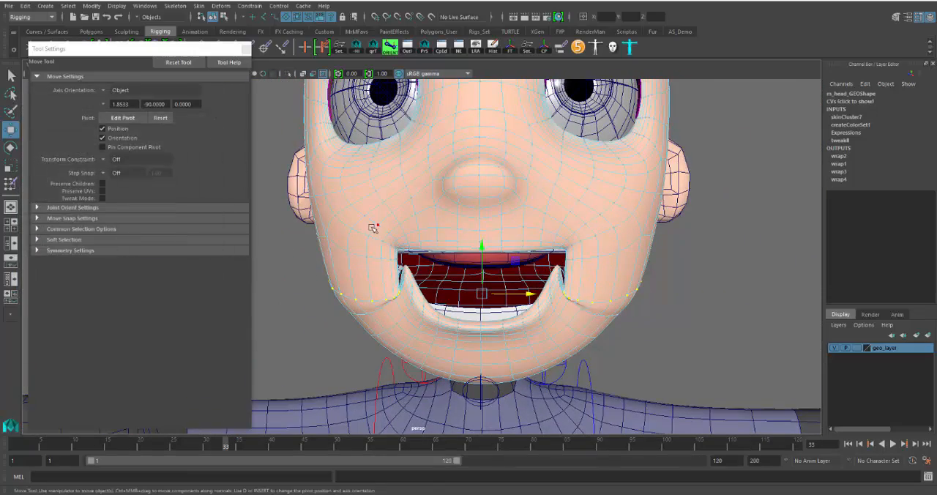
# Switch to the Paint Skin Weights Tool on the head mesh and set the paint operation to Add
pyautogui.moveTo(386, 217); pyautogui.dragTo(372, 276, button='right')
pyautogui.scroll(4, 369, 285)
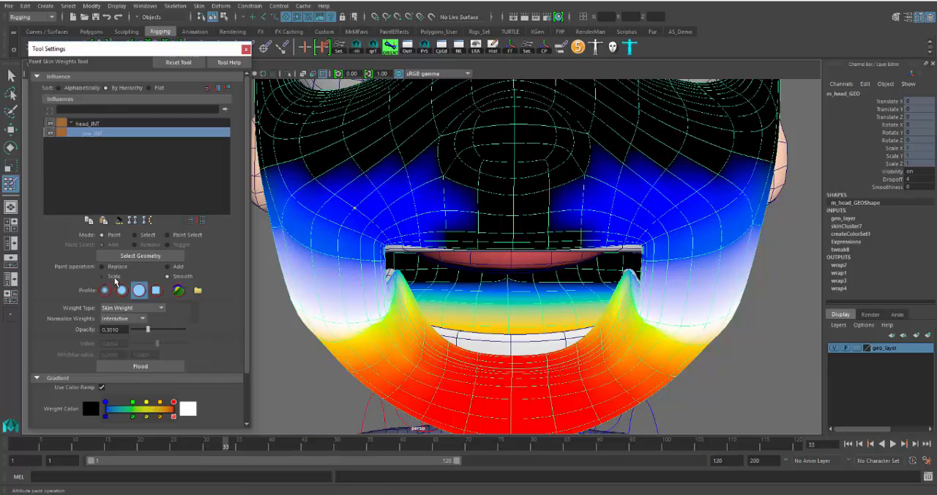
pyautogui.click(173, 266)
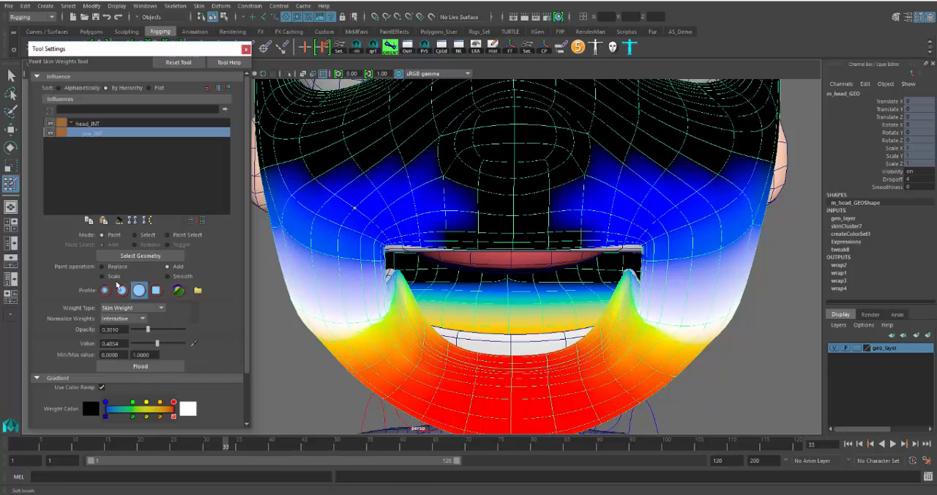
pyautogui.scroll(-3, 192, 342)
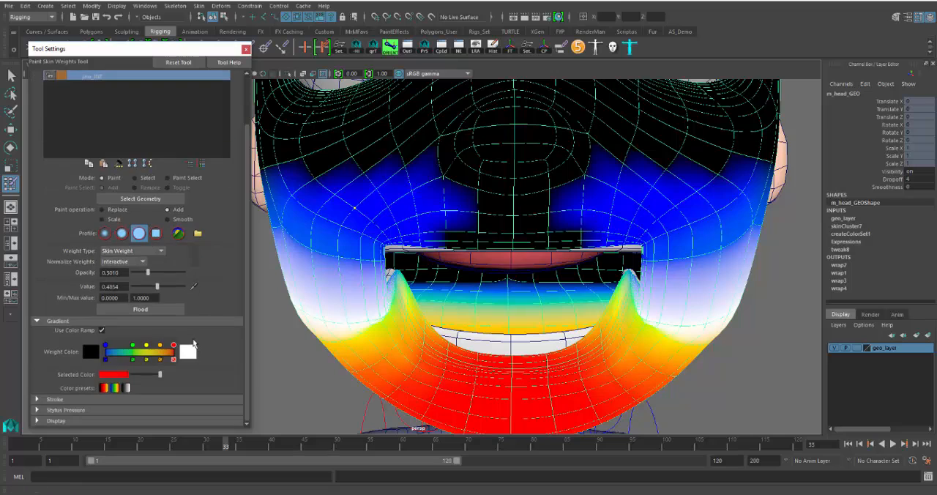
pyautogui.click(56, 421)
pyautogui.scroll(-3, 102, 408)
pyautogui.click(51, 362)
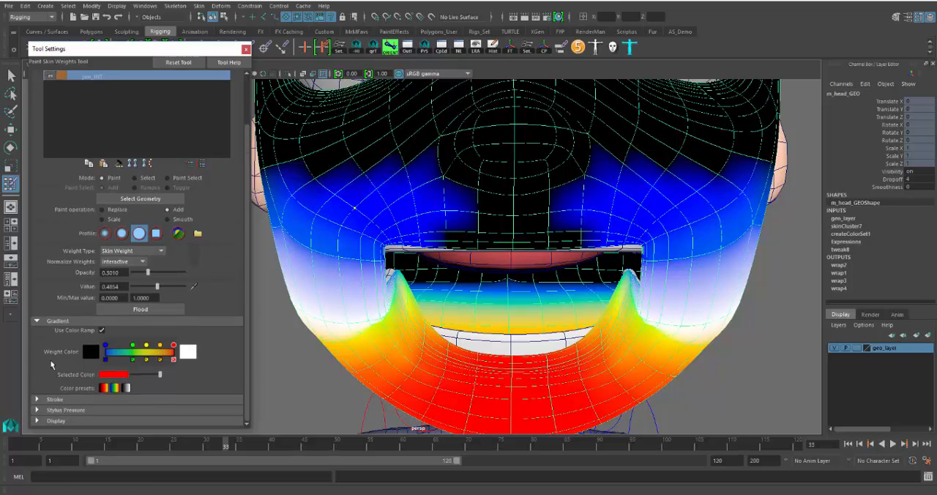
pyautogui.click(57, 399)
pyautogui.scroll(-5, 82, 398)
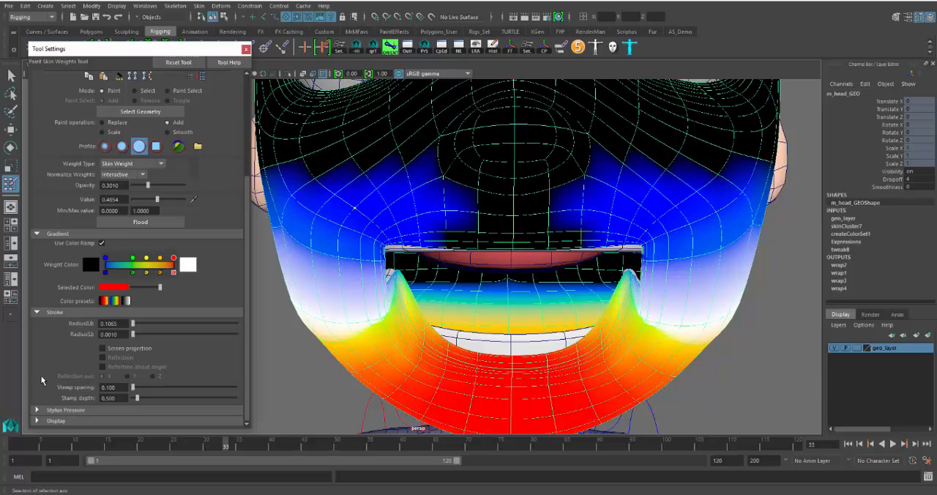
pyautogui.click(57, 313)
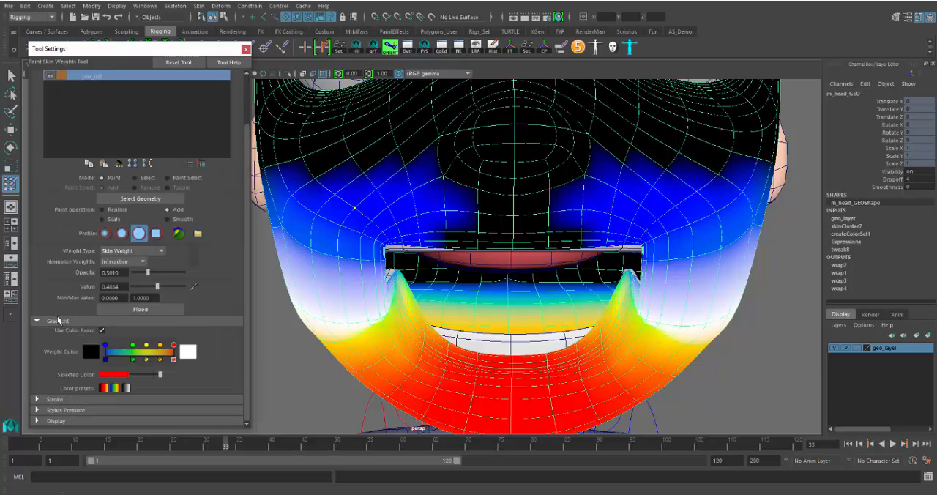
pyautogui.click(56, 410)
pyautogui.click(61, 390)
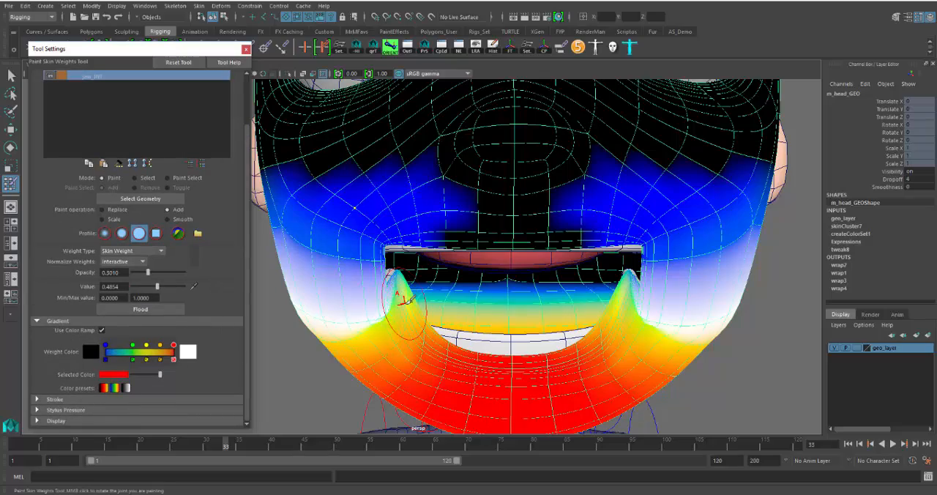
# Inspect the jaw_JNT weights around both mouth corners and set the brush opacity and value to 1
pyautogui.keyDown('alt'); pyautogui.moveTo(533, 310); pyautogui.dragTo(642, 313); pyautogui.keyUp('alt')
pyautogui.keyDown('alt'); pyautogui.moveTo(487, 329); pyautogui.dragTo(494, 328); pyautogui.keyUp('alt')
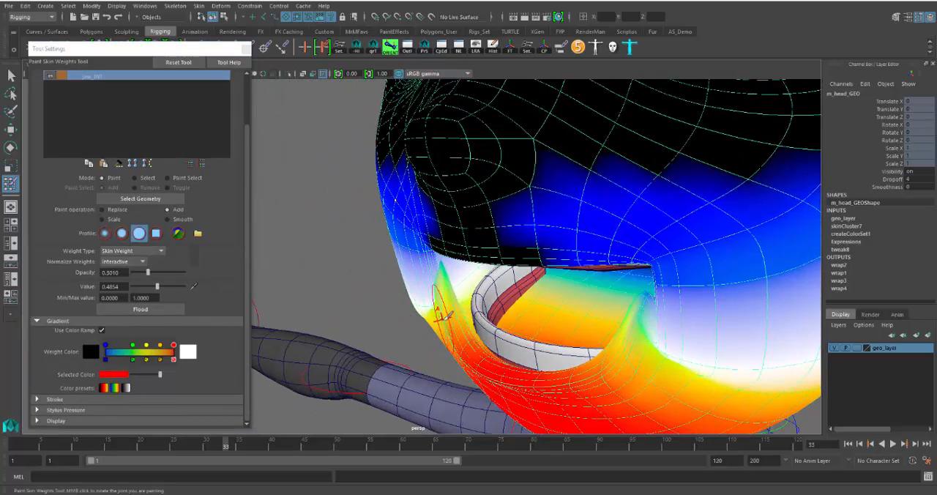
pyautogui.keyDown('alt'); pyautogui.moveTo(419, 309); pyautogui.dragTo(459, 307); pyautogui.keyUp('alt')
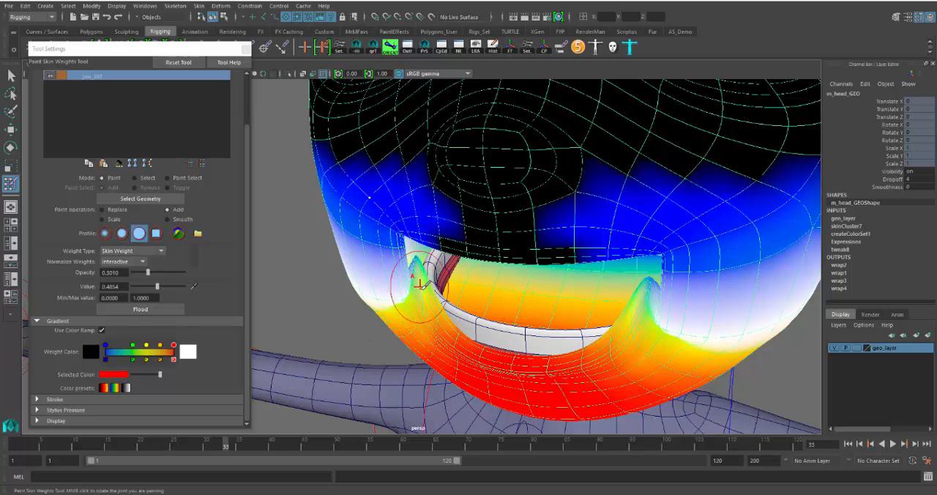
pyautogui.keyDown('alt'); pyautogui.moveTo(427, 273); pyautogui.dragTo(421, 296); pyautogui.keyUp('alt')
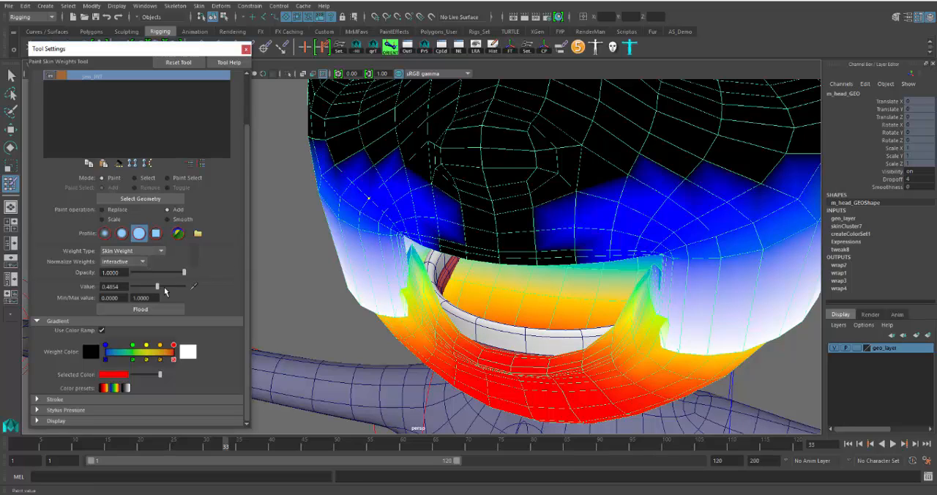
pyautogui.moveTo(159, 288); pyautogui.dragTo(164, 288)
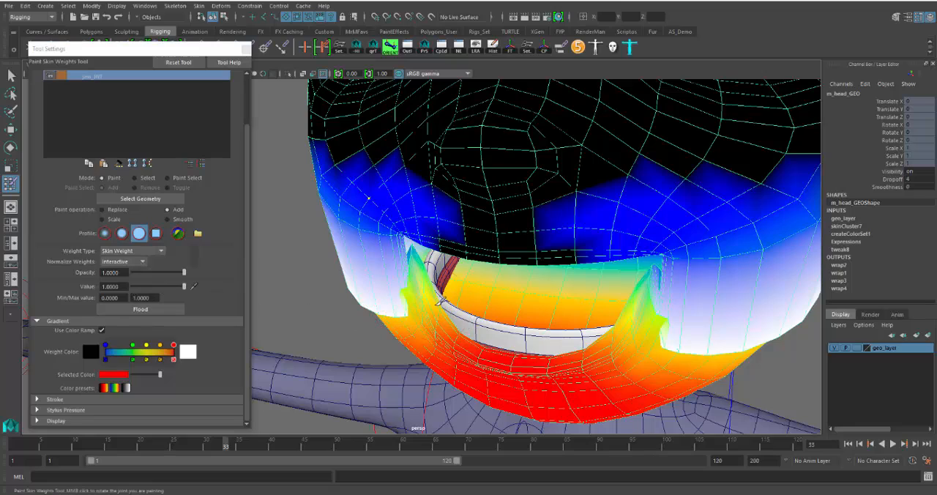
# Paint full jaw_JNT weight along the lower lip and try to reach the stray vertices at the mouth corner, undoing misplaced strokes
pyautogui.keyDown('alt'); pyautogui.moveTo(501, 338); pyautogui.dragTo(455, 299); pyautogui.keyUp('alt')
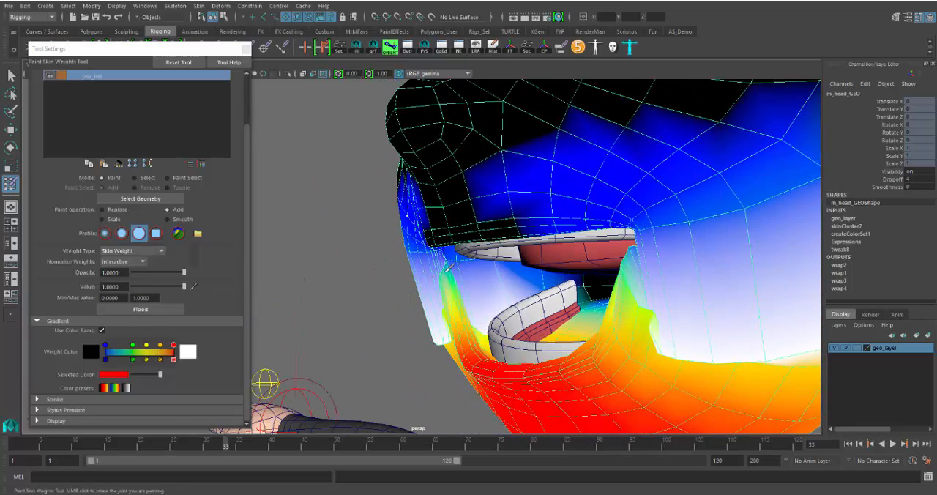
pyautogui.press('w')
pyautogui.moveTo(454, 221)
pyautogui.mouseDown(button='right')
pyautogui.moveTo(403, 238)
pyautogui.moveTo(403, 211)
pyautogui.mouseUp(button='right')
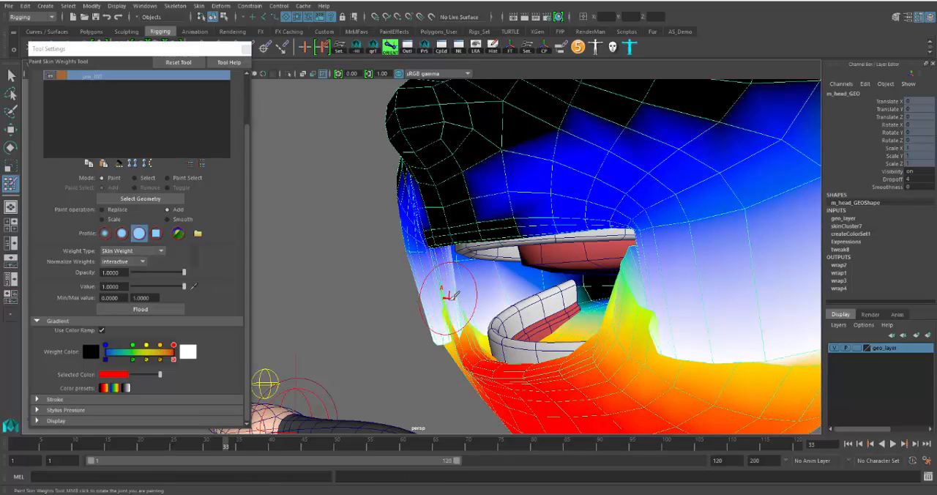
pyautogui.moveTo(453, 318)
pyautogui.keyDown('alt'); pyautogui.mouseDown()
pyautogui.moveTo(489, 328)
pyautogui.moveTo(465, 341)
pyautogui.moveTo(548, 381)
pyautogui.moveTo(545, 369)
pyautogui.moveTo(491, 376)
pyautogui.moveTo(416, 354)
pyautogui.moveTo(393, 329)
pyautogui.moveTo(388, 279)
pyautogui.moveTo(393, 313)
pyautogui.mouseUp(); pyautogui.keyUp('alt')
pyautogui.click(389, 282)
pyautogui.hotkey('ctrl', 'z')
pyautogui.keyDown('alt'); pyautogui.moveTo(393, 313); pyautogui.dragTo(432, 317, button='right'); pyautogui.keyUp('alt')
pyautogui.keyDown('alt'); pyautogui.moveTo(395, 296); pyautogui.dragTo(362, 293); pyautogui.keyUp('alt')
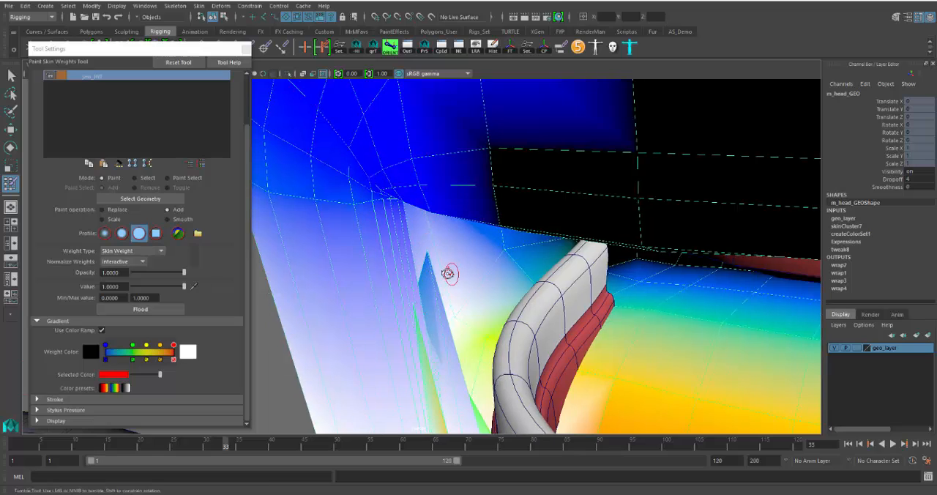
pyautogui.keyDown('alt'); pyautogui.moveTo(451, 273); pyautogui.dragTo(646, 314); pyautogui.keyUp('alt')
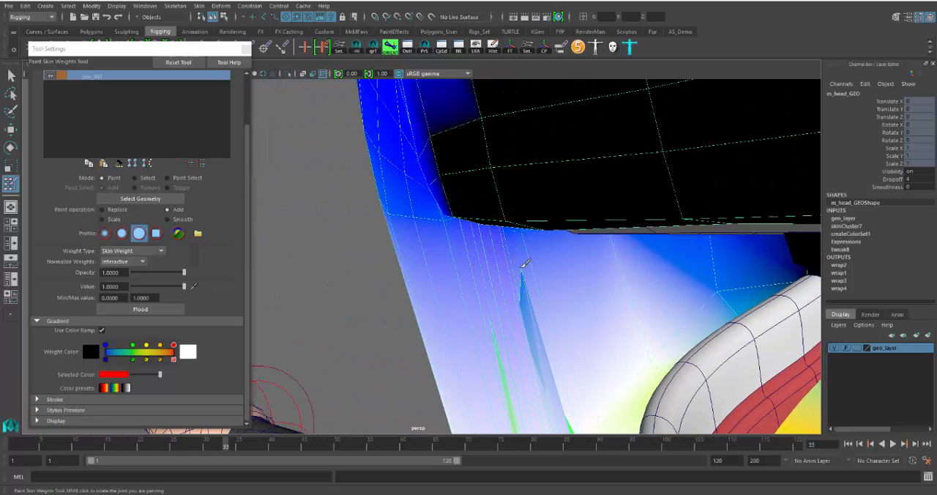
pyautogui.moveTo(526, 273)
pyautogui.keyDown('alt'); pyautogui.mouseDown()
pyautogui.moveTo(586, 300)
pyautogui.moveTo(669, 314)
pyautogui.mouseUp(); pyautogui.keyUp('alt')
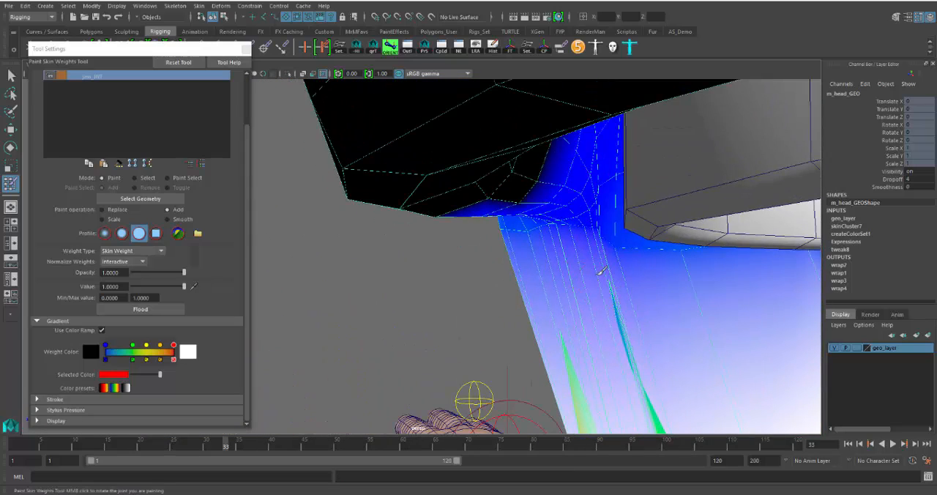
pyautogui.keyDown('alt'); pyautogui.moveTo(547, 339); pyautogui.dragTo(446, 341); pyautogui.keyUp('alt')
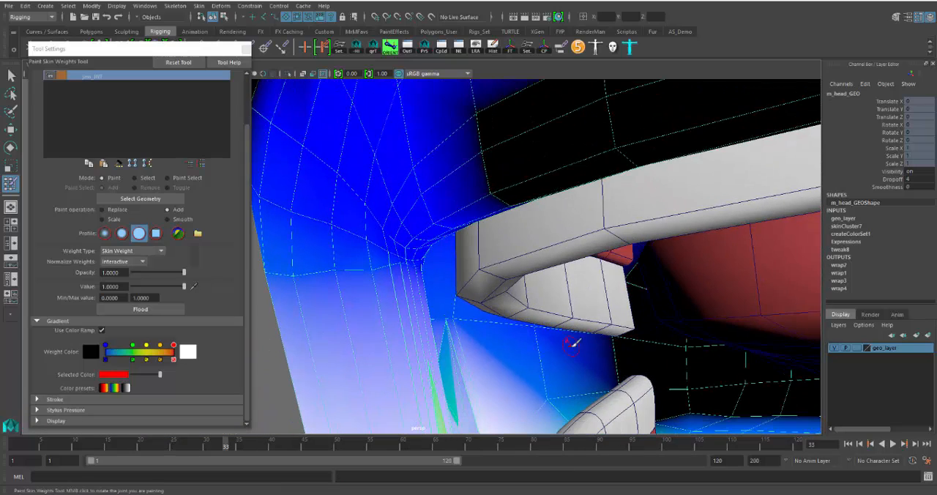
pyautogui.hotkey('ctrl', 'z')
pyautogui.moveTo(443, 364)
pyautogui.keyDown('alt'); pyautogui.mouseDown()
pyautogui.moveTo(441, 333)
pyautogui.moveTo(549, 341)
pyautogui.moveTo(607, 268)
pyautogui.mouseUp(); pyautogui.keyUp('alt')
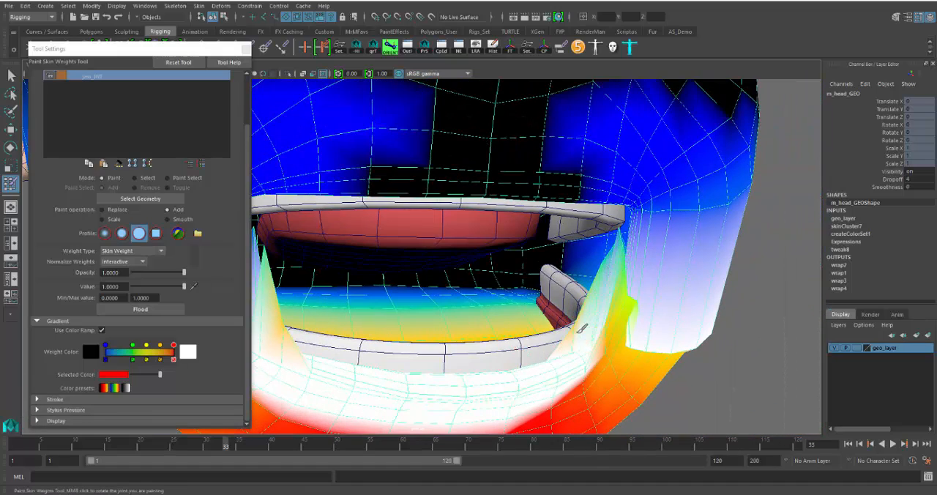
pyautogui.moveTo(574, 322)
pyautogui.keyDown('alt'); pyautogui.mouseDown()
pyautogui.moveTo(533, 331)
pyautogui.moveTo(550, 328)
pyautogui.moveTo(501, 264)
pyautogui.mouseUp(); pyautogui.keyUp('alt')
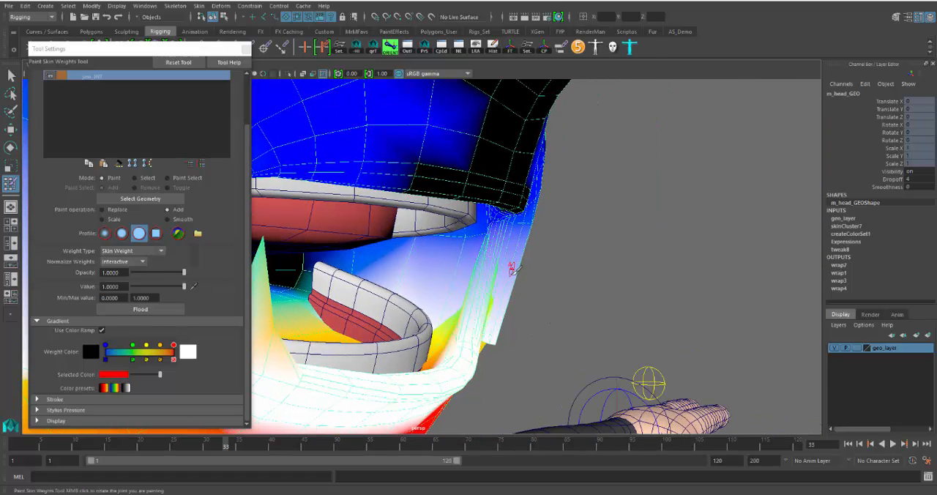
# Select the stray vertices below the character's left mouth corner in vertex mode and set their jaw_JNT weight to 1 in the Component Editor
pyautogui.press('w')
pyautogui.moveTo(513, 292)
pyautogui.keyDown('alt'); pyautogui.mouseDown()
pyautogui.moveTo(543, 271)
pyautogui.moveTo(475, 278)
pyautogui.moveTo(506, 278)
pyautogui.moveTo(526, 225)
pyautogui.mouseUp(); pyautogui.keyUp('alt')
pyautogui.moveTo(526, 225); pyautogui.dragTo(500, 258, button='right')
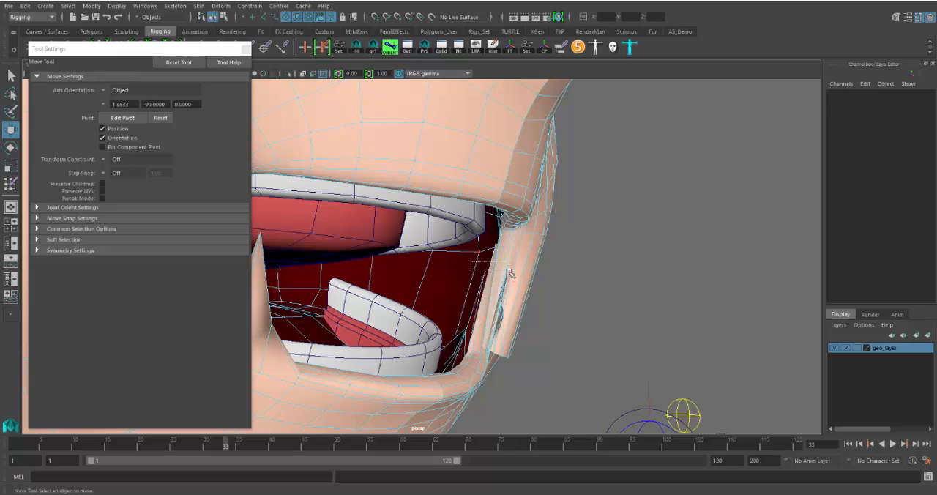
pyautogui.moveTo(551, 315); pyautogui.dragTo(590, 320)
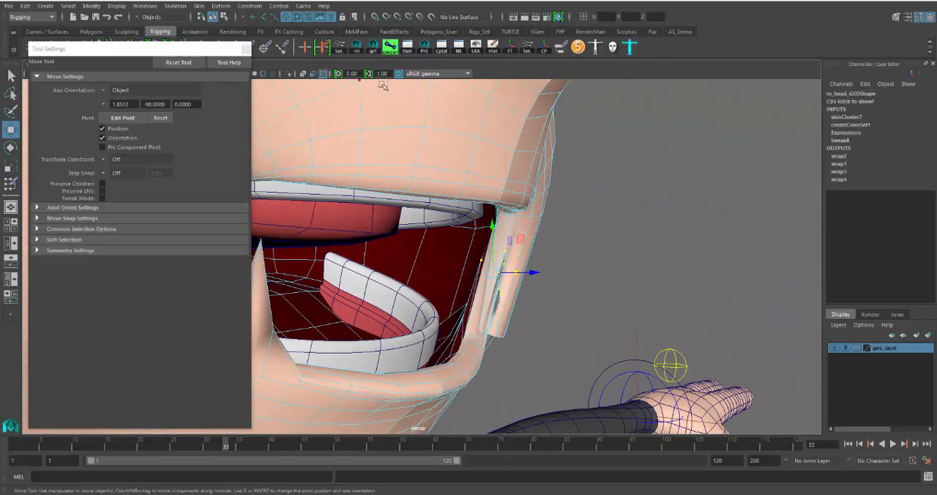
pyautogui.click(425, 49)
pyautogui.click(183, 170)
pyautogui.click(450, 256)
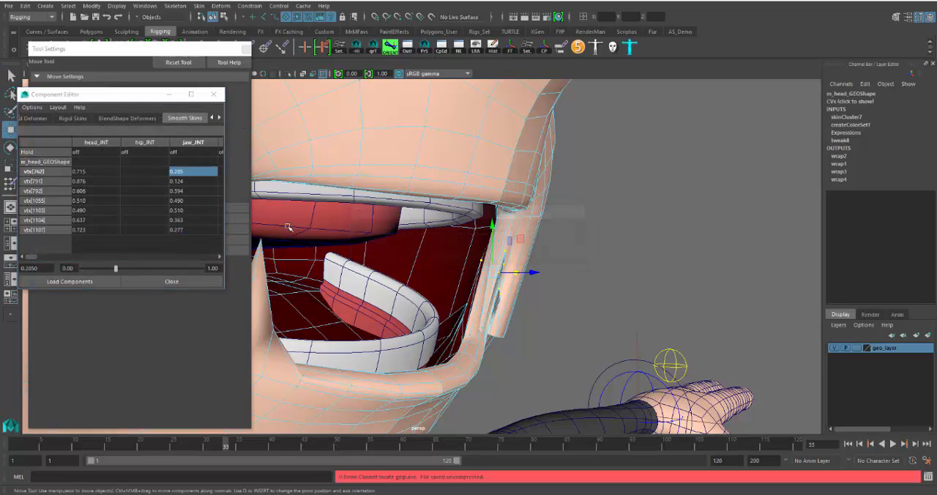
pyautogui.keyDown('shift'); pyautogui.click(199, 228); pyautogui.keyUp('shift')
pyautogui.write('1')
pyautogui.press('Return')
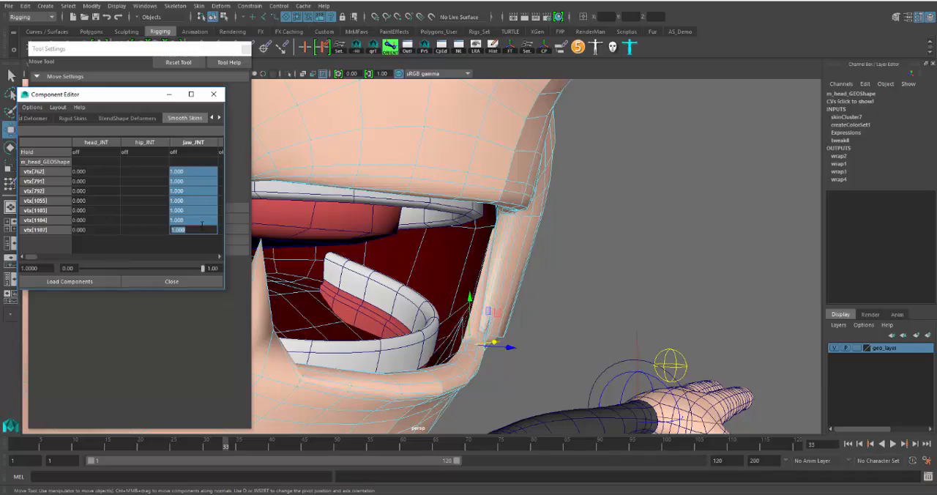
# Select the three remaining stray lip vertices at the character's left mouth corner and set their jaw_JNT weight to 1
pyautogui.keyDown('alt'); pyautogui.moveTo(311, 249); pyautogui.dragTo(548, 236); pyautogui.keyUp('alt')
pyautogui.moveTo(563, 205); pyautogui.dragTo(544, 224)
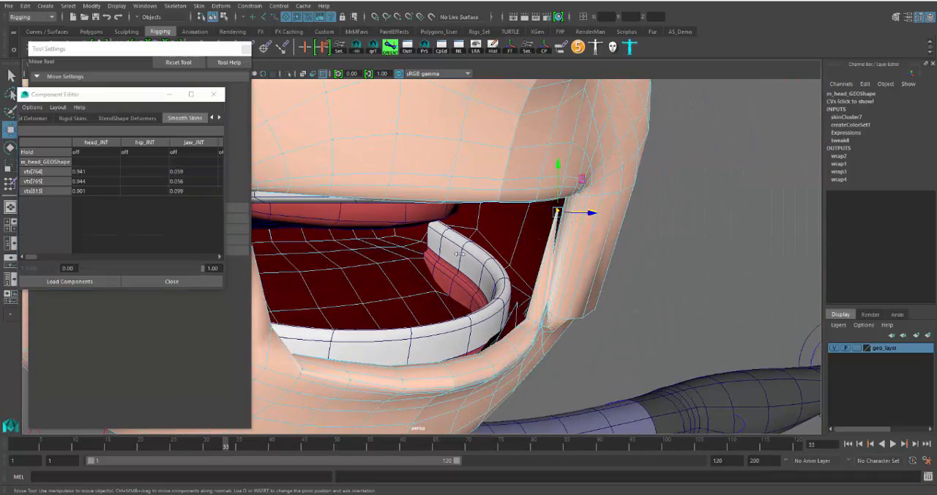
pyautogui.moveTo(193, 170); pyautogui.dragTo(197, 189)
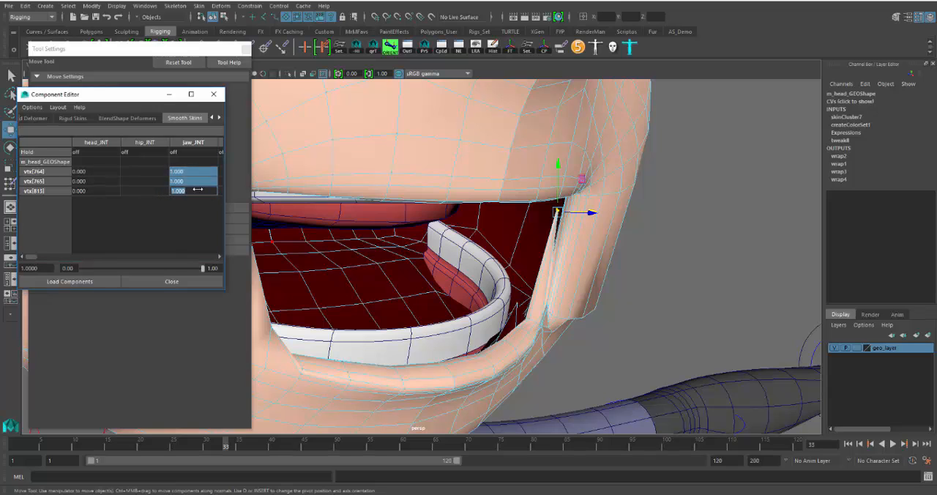
pyautogui.write('1')
pyautogui.press('Return')
# Select the four stray vertices below the character's right mouth corner and set their jaw_JNT weight to 1
pyautogui.keyDown('alt'); pyautogui.moveTo(467, 274); pyautogui.dragTo(392, 248); pyautogui.keyUp('alt')
pyautogui.moveTo(489, 298); pyautogui.dragTo(481, 304)
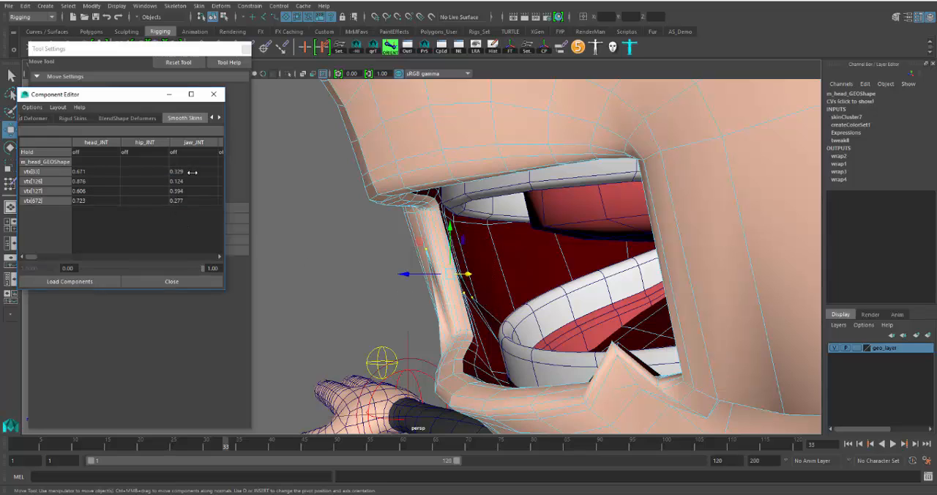
pyautogui.moveTo(191, 172); pyautogui.dragTo(187, 201)
pyautogui.write('1')
pyautogui.press('Return')
# Select the stray vertex near the top of the character's right mouth corner and set its jaw_JNT weight to 1
pyautogui.keyDown('alt'); pyautogui.moveTo(307, 231); pyautogui.dragTo(464, 235); pyautogui.keyUp('alt')
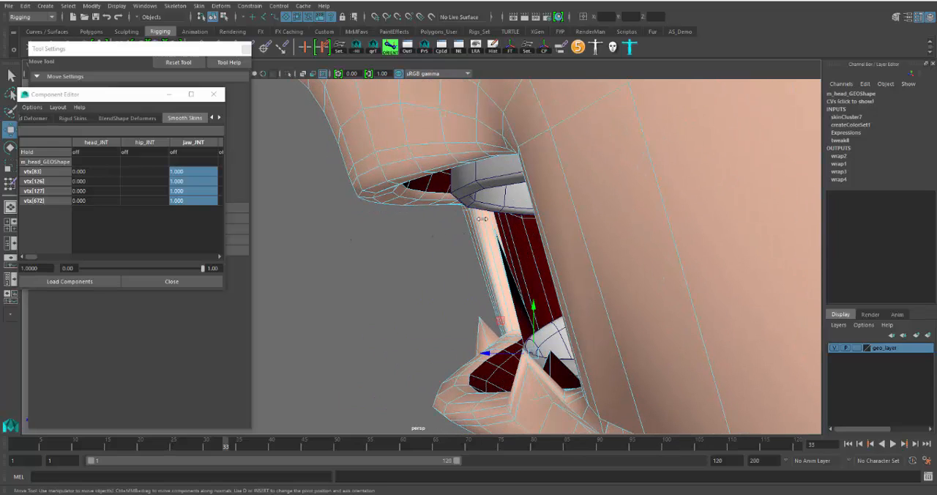
pyautogui.click(500, 239)
pyautogui.click(193, 171)
pyautogui.write('1')
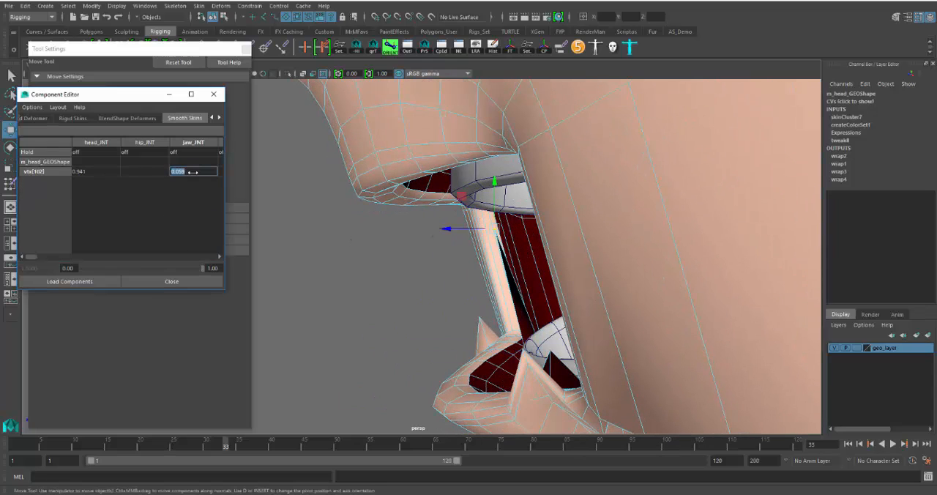
pyautogui.press('Return')
# Select all the lower-lip vertices from the side and set their jaw_JNT weight to 1 in the Component Editor
pyautogui.moveTo(452, 291); pyautogui.dragTo(492, 374)
pyautogui.keyDown('alt'); pyautogui.moveTo(421, 360); pyautogui.dragTo(420, 265); pyautogui.keyUp('alt')
pyautogui.scroll(-5, 421, 265)
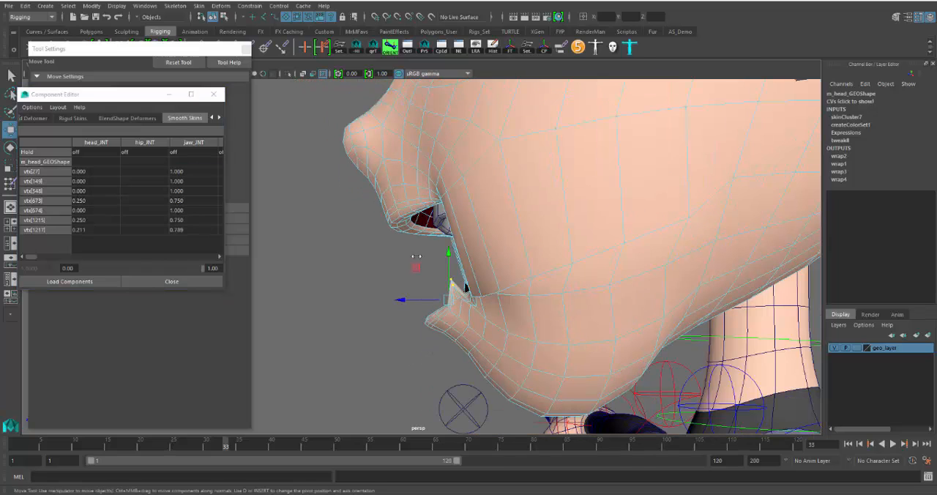
pyautogui.moveTo(496, 374); pyautogui.dragTo(496, 374)
pyautogui.click(191, 171)
pyautogui.scroll(-4, 198, 217)
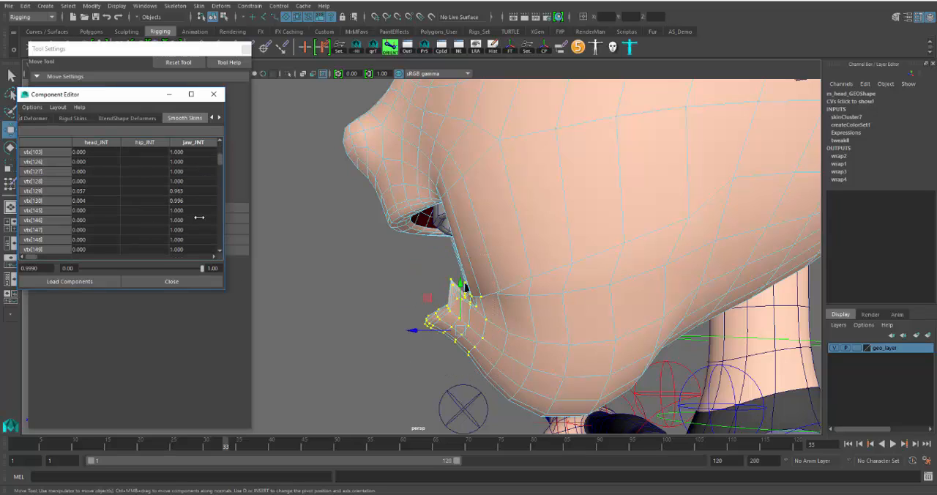
pyautogui.moveTo(221, 180); pyautogui.dragTo(220, 245)
pyautogui.keyDown('shift'); pyautogui.click(201, 249); pyautogui.keyUp('shift')
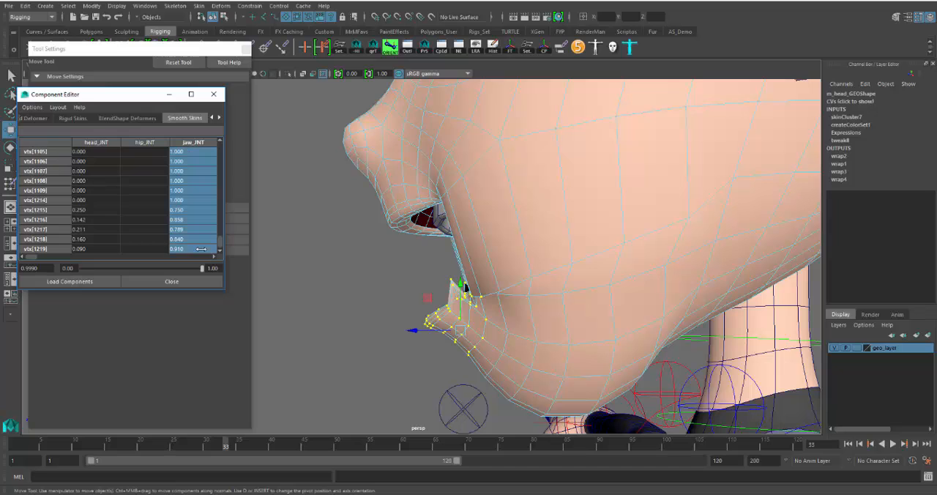
# Select the vertex loop running from the mouth corner across the cheek to the back of the jaw
pyautogui.keyDown('alt'); pyautogui.moveTo(516, 306); pyautogui.dragTo(474, 308); pyautogui.keyUp('alt')
pyautogui.click(498, 307)
pyautogui.keyDown('shift'); pyautogui.doubleClick(526, 312); pyautogui.keyUp('shift')
pyautogui.scroll(-3, 530, 312)
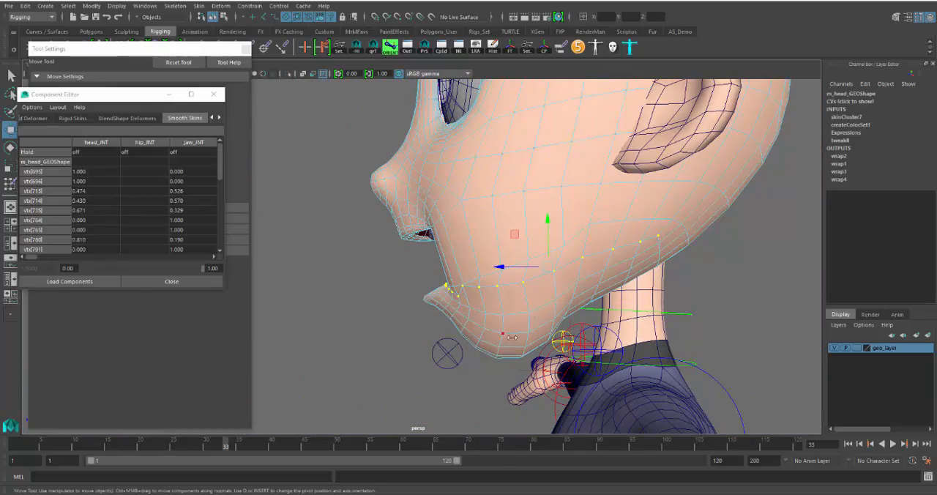
pyautogui.scroll(-2, 511, 338)
pyautogui.moveTo(435, 363); pyautogui.dragTo(444, 337)
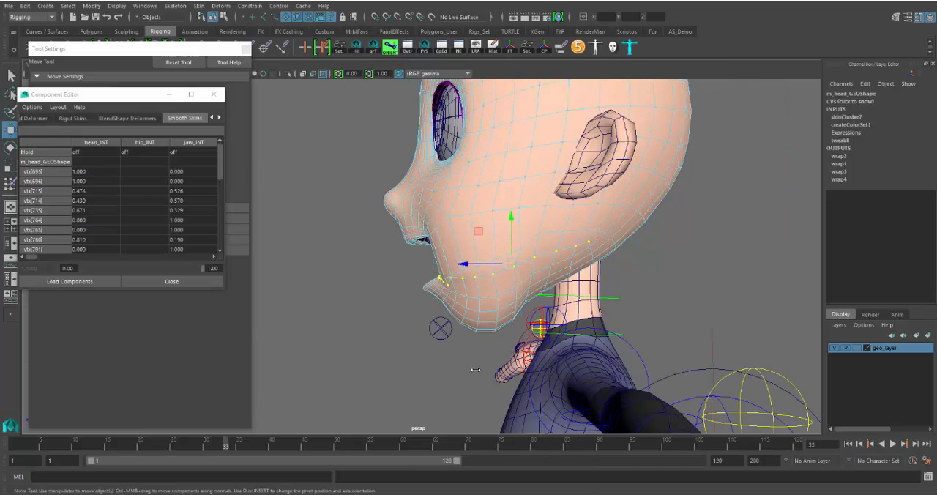
# In the side view, add the chin and lower-jaw vertices below the loop to the selection and set their jaw_JNT weight to 1
pyautogui.press('space')
pyautogui.press('space')
pyautogui.keyDown('alt'); pyautogui.moveTo(452, 401); pyautogui.dragTo(430, 386, button='middle'); pyautogui.keyUp('alt')
pyautogui.moveTo(453, 372); pyautogui.dragTo(540, 265)
pyautogui.hotkey('ctrl', 'z')
pyautogui.moveTo(384, 408); pyautogui.dragTo(556, 251)
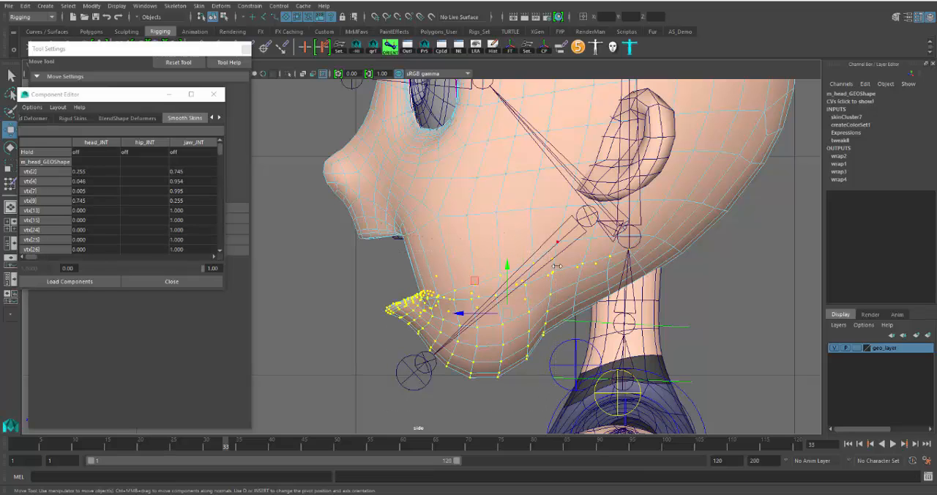
pyautogui.click(187, 172)
pyautogui.moveTo(220, 151); pyautogui.dragTo(213, 265)
pyautogui.keyDown('shift'); pyautogui.click(152, 250); pyautogui.keyUp('shift')
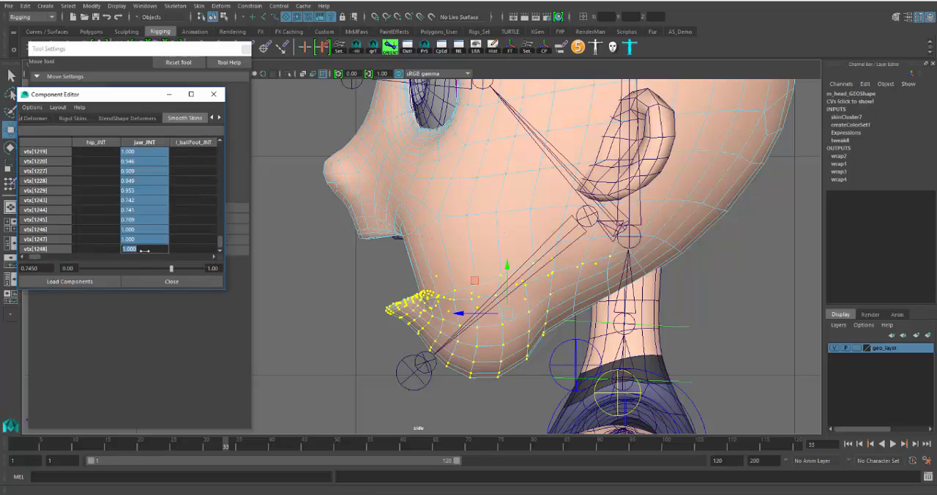
pyautogui.write('1')
pyautogui.press('Return')
# Examine the open mouth and jaw deformation in the perspective view from the front and side
pyautogui.keyDown('alt'); pyautogui.moveTo(360, 300); pyautogui.dragTo(409, 300); pyautogui.keyUp('alt')
pyautogui.press('space')
pyautogui.press('space')
pyautogui.keyDown('alt'); pyautogui.moveTo(433, 274); pyautogui.dragTo(568, 281); pyautogui.keyUp('alt')
pyautogui.scroll(5, 536, 284)
pyautogui.keyDown('alt'); pyautogui.moveTo(481, 297); pyautogui.dragTo(470, 269); pyautogui.keyUp('alt')
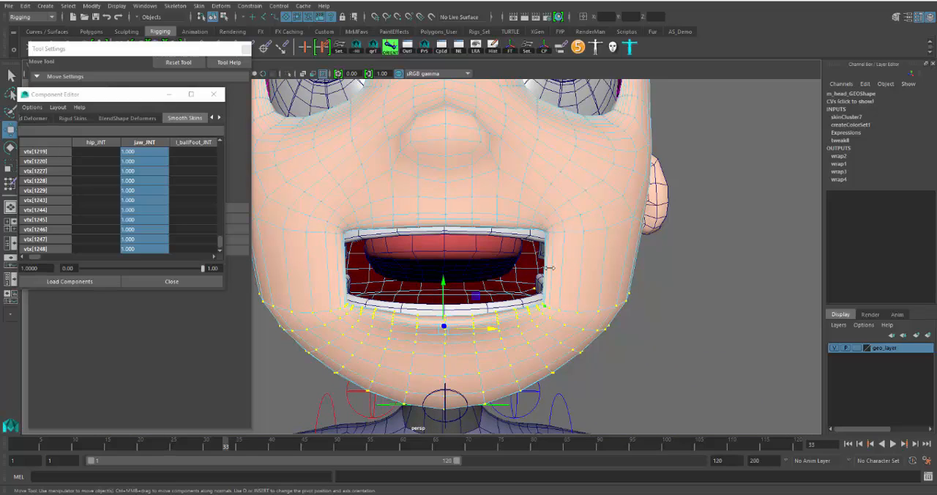
pyautogui.keyDown('alt'); pyautogui.moveTo(547, 332); pyautogui.dragTo(463, 314); pyautogui.keyUp('alt')
pyautogui.keyDown('alt'); pyautogui.moveTo(527, 304); pyautogui.dragTo(490, 311); pyautogui.keyUp('alt')
# Close the Component Editor and repeatedly flood the head's jaw_JNT weights with the Smooth operation of the Paint Skin Weights tool
pyautogui.click(213, 93)
pyautogui.moveTo(475, 254)
pyautogui.mouseDown(button='right')
pyautogui.moveTo(516, 214)
pyautogui.moveTo(421, 213)
pyautogui.mouseUp(button='right')
pyautogui.click(168, 218)
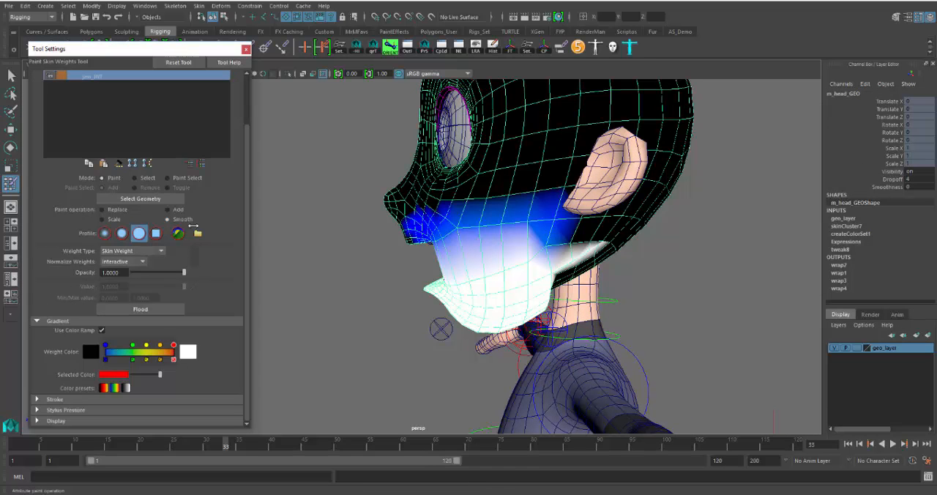
pyautogui.click(175, 307)
pyautogui.click(175, 307)
pyautogui.click(174, 307)
pyautogui.click(175, 307)
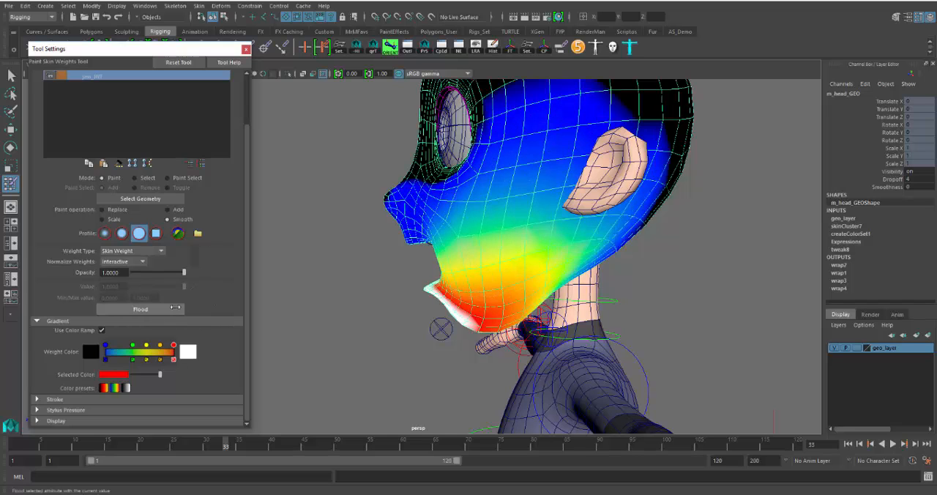
pyautogui.click(175, 308)
pyautogui.click(175, 307)
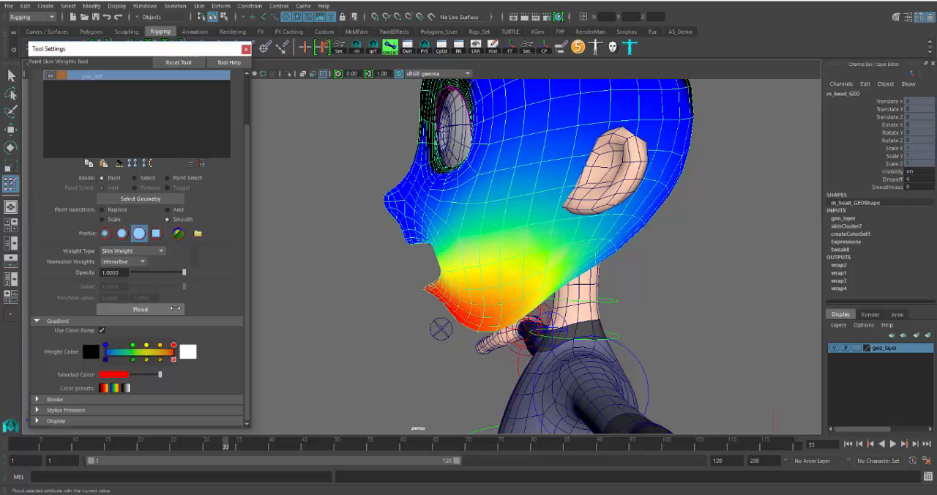
pyautogui.click(175, 309)
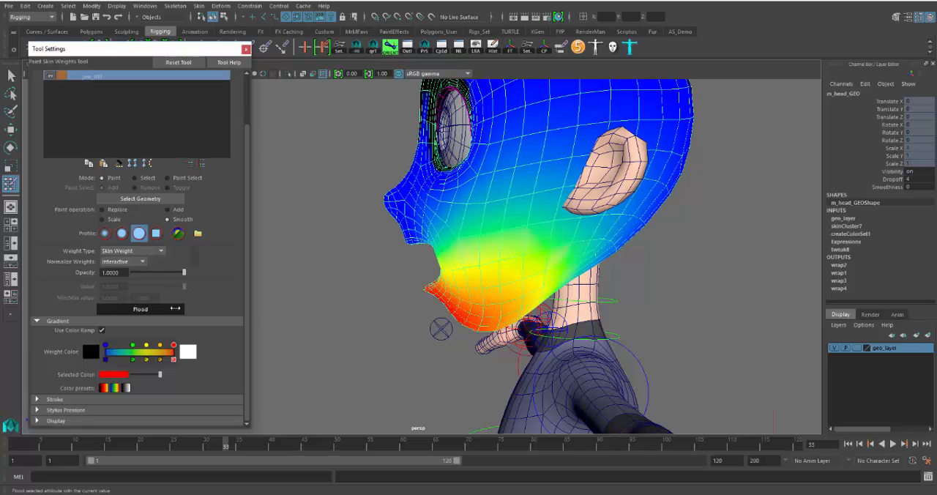
pyautogui.click(176, 308)
# Examine the smoothed jaw_JNT weights around the mouth, chin and cheeks from the front and side
pyautogui.keyDown('alt'); pyautogui.moveTo(307, 299); pyautogui.dragTo(490, 286); pyautogui.keyUp('alt')
pyautogui.keyDown('alt'); pyautogui.moveTo(489, 284); pyautogui.dragTo(506, 299, button='right'); pyautogui.keyUp('alt')
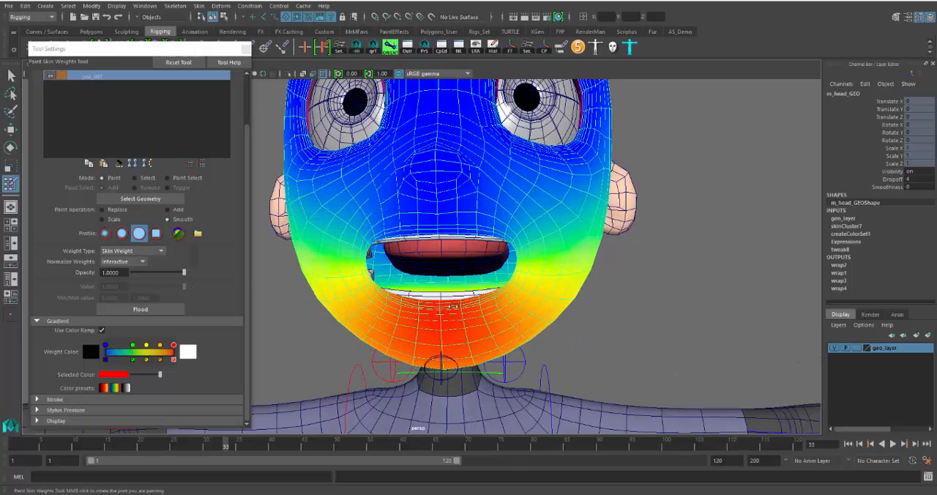
pyautogui.keyDown('alt'); pyautogui.moveTo(376, 292); pyautogui.dragTo(308, 304); pyautogui.keyUp('alt')
pyautogui.moveTo(376, 320)
pyautogui.keyDown('alt'); pyautogui.mouseDown()
pyautogui.moveTo(497, 255)
pyautogui.moveTo(451, 293)
pyautogui.mouseUp(); pyautogui.keyUp('alt')
pyautogui.scroll(-4, 461, 289)
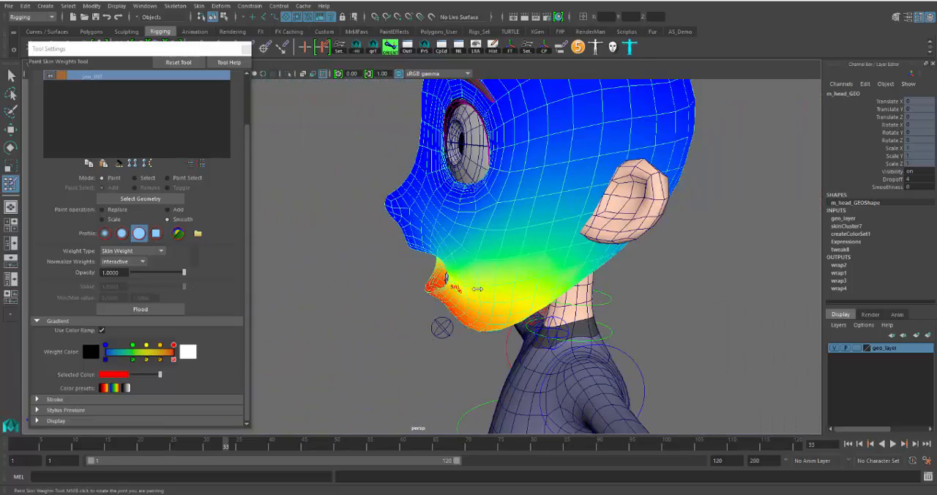
pyautogui.scroll(-3, 502, 295)
pyautogui.keyDown('alt'); pyautogui.moveTo(513, 295); pyautogui.dragTo(483, 293); pyautogui.keyUp('alt')
# In the side view, switch from weight painting to the Move tool and select the vertices of the upper head and eye area
pyautogui.press('space')
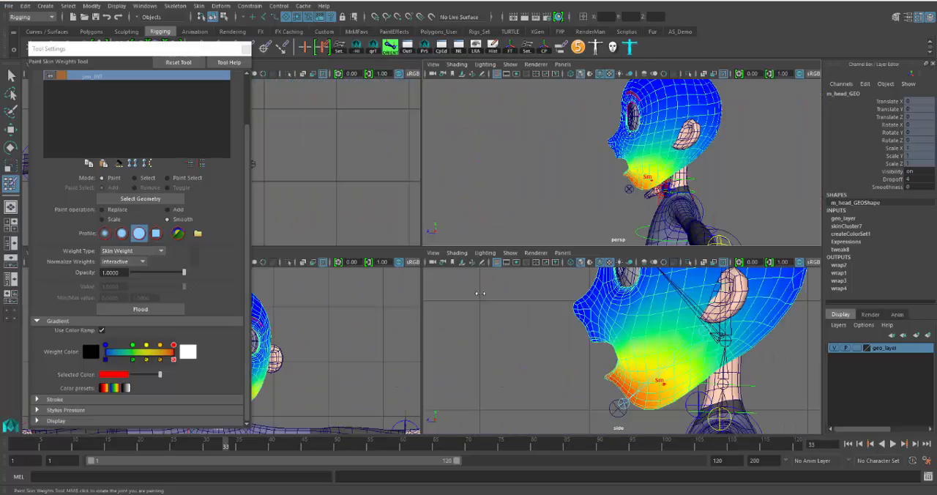
pyautogui.press('space')
pyautogui.scroll(-6, 505, 359)
pyautogui.scroll(2, 503, 353)
pyautogui.scroll(6, 476, 242)
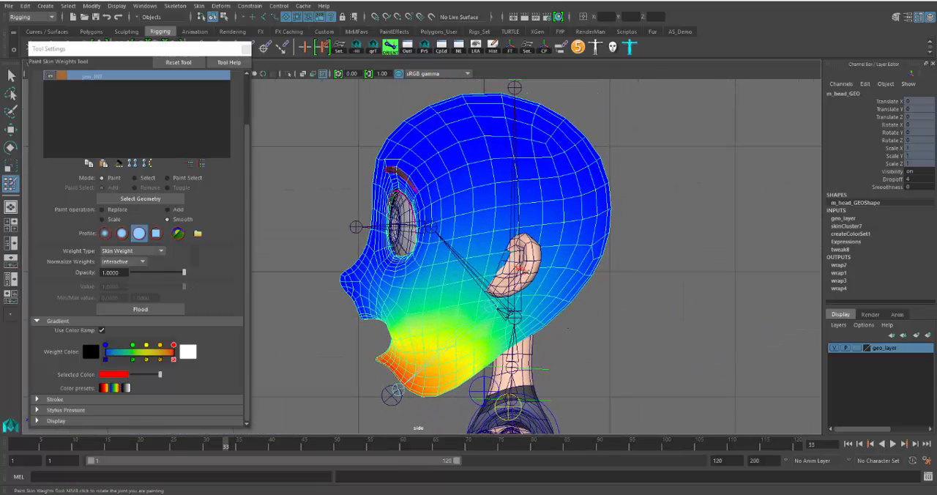
pyautogui.press('w')
pyautogui.moveTo(548, 209); pyautogui.dragTo(472, 209, button='right')
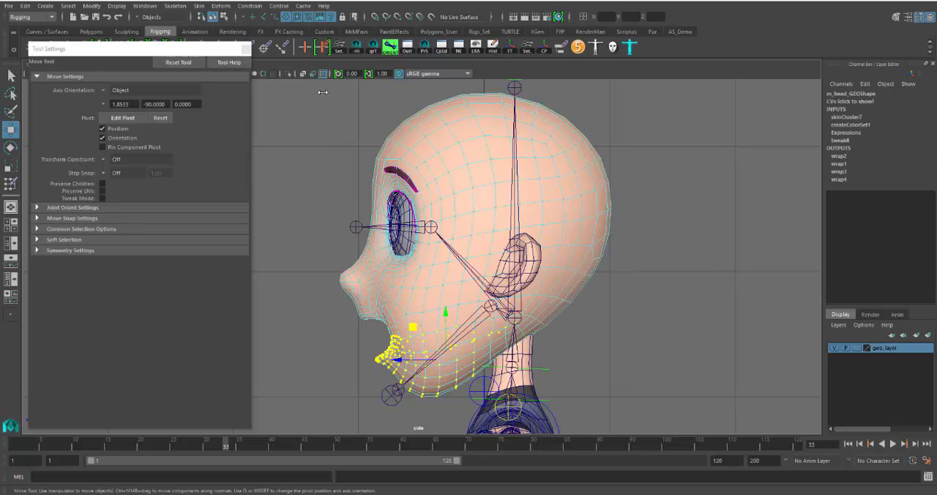
pyautogui.moveTo(319, 84); pyautogui.dragTo(640, 283)
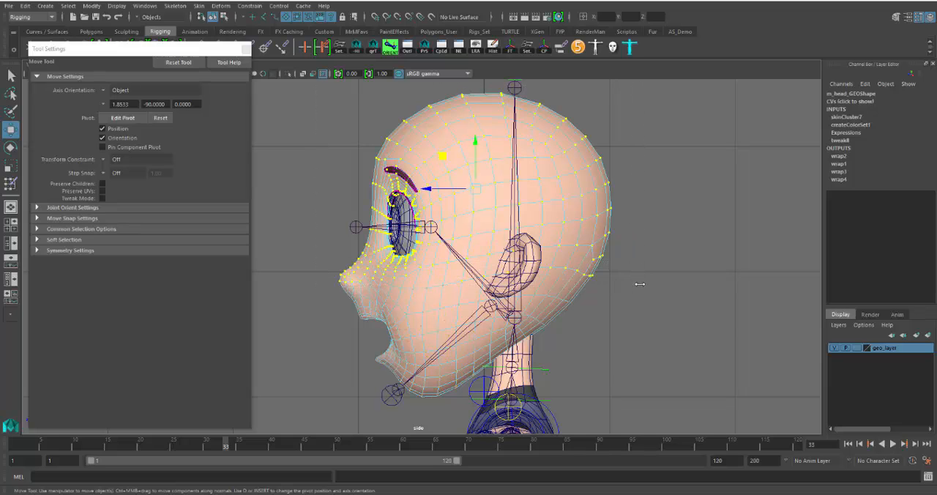
# Add the nose vertices and those at the back of the head and upper neck to the selection
pyautogui.scroll(2, 434, 298)
pyautogui.moveTo(278, 221); pyautogui.dragTo(337, 310)
pyautogui.keyDown('alt'); pyautogui.moveTo(336, 309); pyautogui.dragTo(373, 311, button='right'); pyautogui.keyUp('alt')
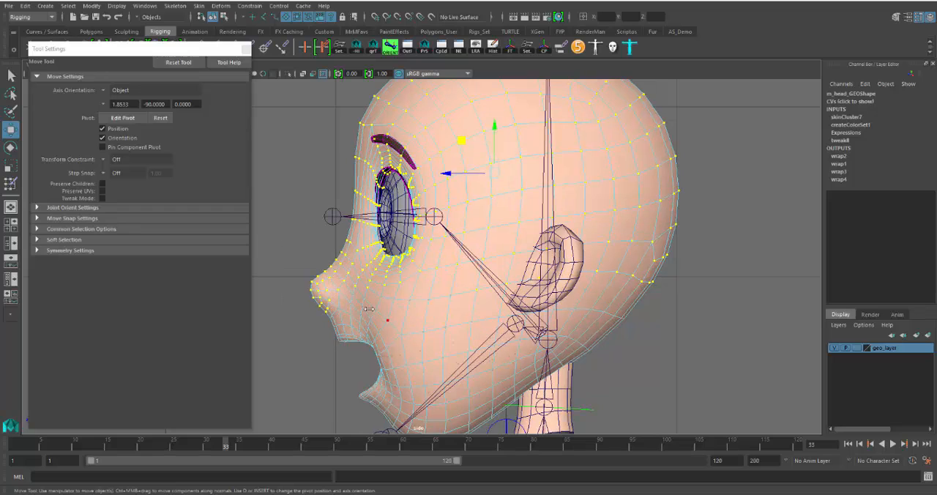
pyautogui.moveTo(301, 250); pyautogui.dragTo(404, 284)
pyautogui.moveTo(348, 292); pyautogui.dragTo(349, 292)
pyautogui.moveTo(726, 201); pyautogui.dragTo(514, 421)
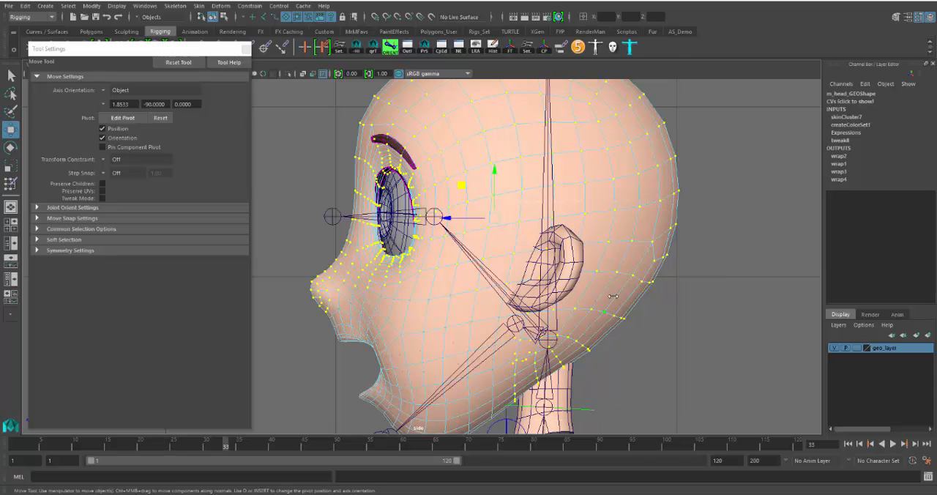
pyautogui.scroll(-7, 612, 296)
pyautogui.scroll(5, 583, 297)
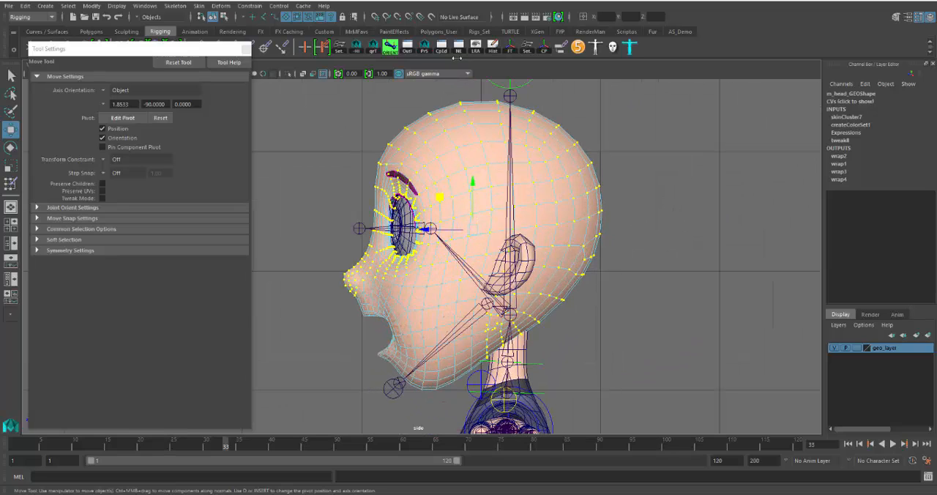
# Try to set the head_JNT weight of all selected head vertices to 1 in the Component Editor
pyautogui.click(442, 47)
pyautogui.click(100, 174)
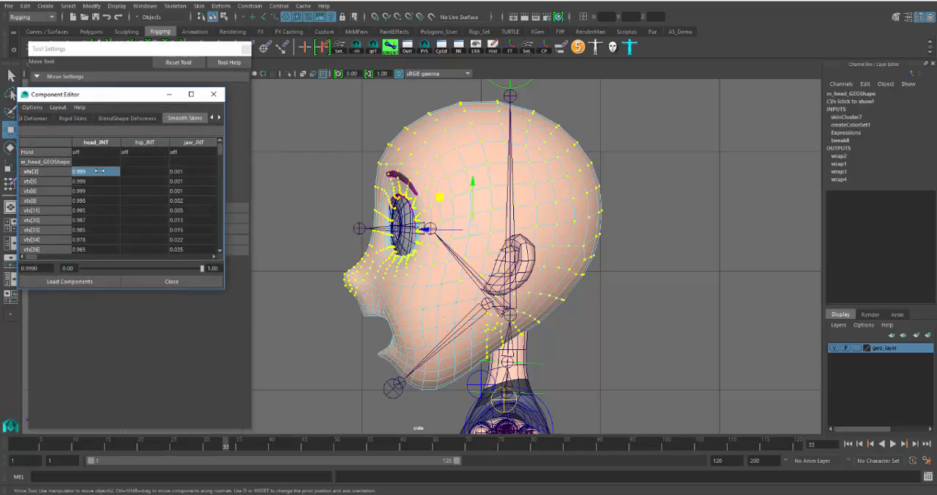
pyautogui.moveTo(220, 147); pyautogui.dragTo(216, 235)
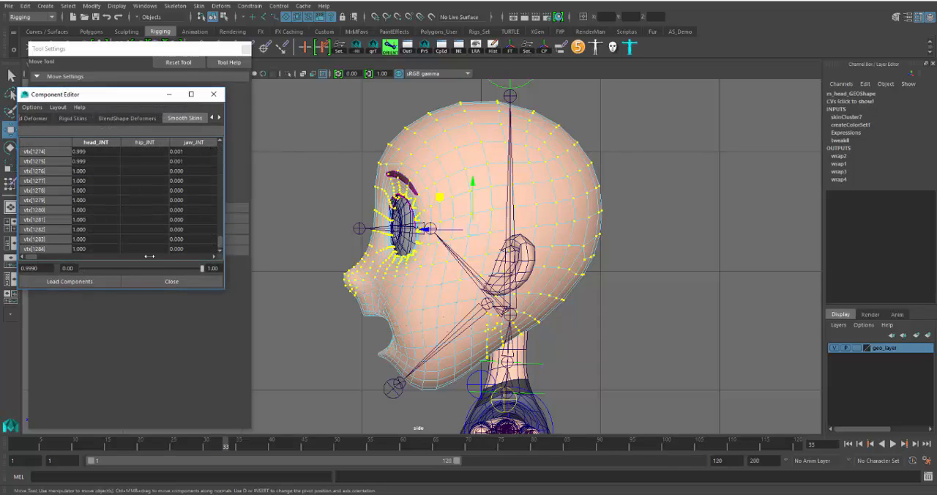
pyautogui.keyDown('shift'); pyautogui.click(92, 249); pyautogui.keyUp('shift')
pyautogui.write('1')
pyautogui.press('Return')
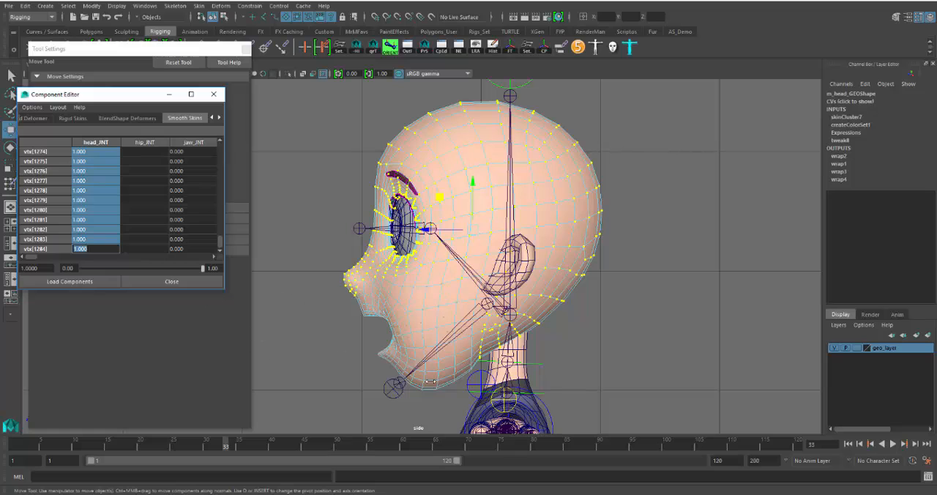
# Undo the head_JNT weight change and deselect the column of under-jaw vertices in front of the neck
pyautogui.middleClick(342, 338)
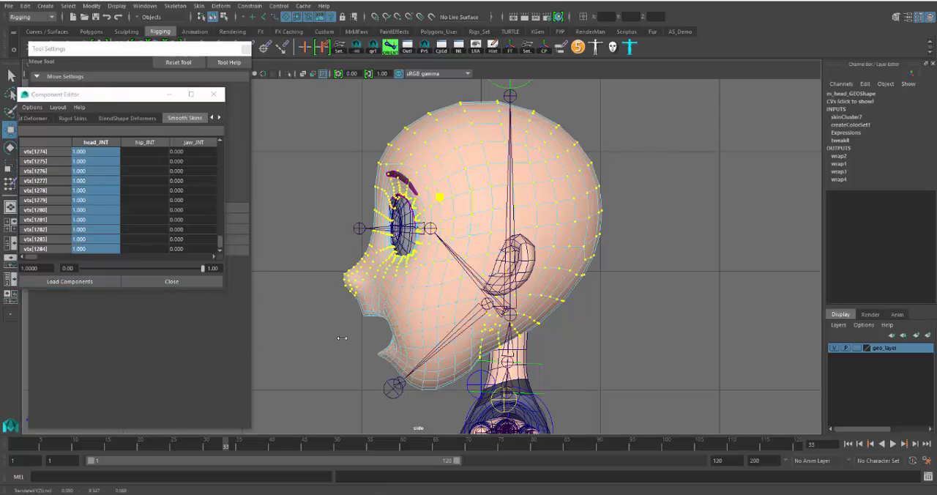
pyautogui.keyDown('alt'); pyautogui.moveTo(422, 352); pyautogui.dragTo(485, 354, button='right'); pyautogui.keyUp('alt')
pyautogui.keyDown('alt'); pyautogui.moveTo(513, 333); pyautogui.dragTo(492, 201, button='middle'); pyautogui.keyUp('alt')
pyautogui.keyDown('alt'); pyautogui.moveTo(484, 299); pyautogui.dragTo(514, 301, button='right'); pyautogui.keyUp('alt')
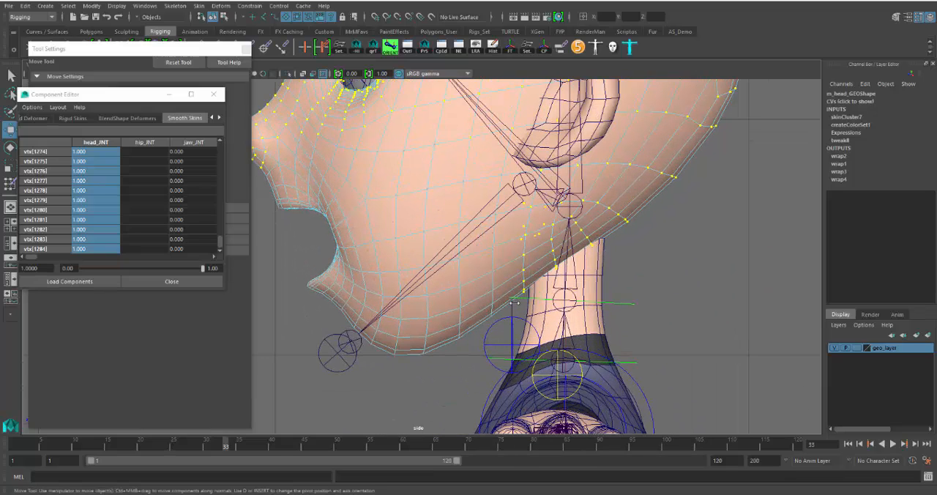
pyautogui.keyDown('ctrl'); pyautogui.moveTo(530, 244); pyautogui.dragTo(532, 245); pyautogui.keyUp('ctrl')
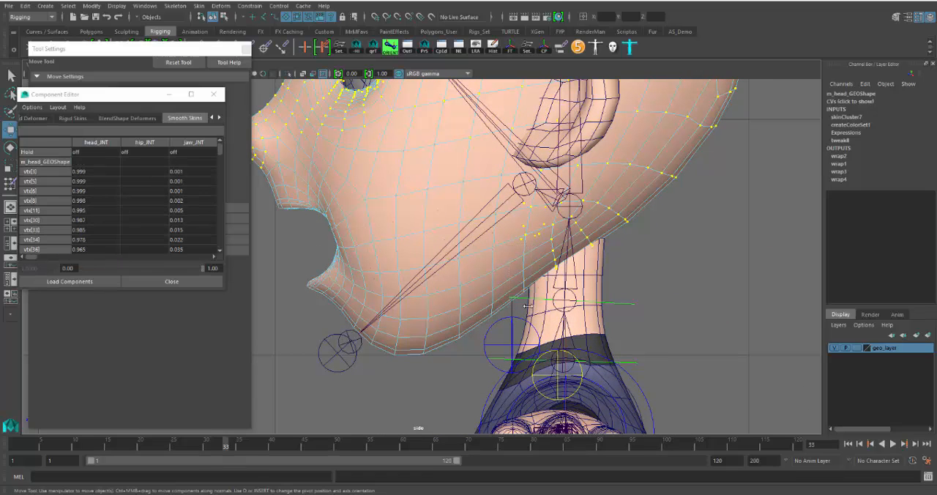
# Set the head_JNT weight of the remaining selected head vertices to 1
pyautogui.click(89, 173)
pyautogui.moveTo(220, 150); pyautogui.dragTo(227, 253)
pyautogui.keyDown('shift'); pyautogui.click(95, 249); pyautogui.keyUp('shift')
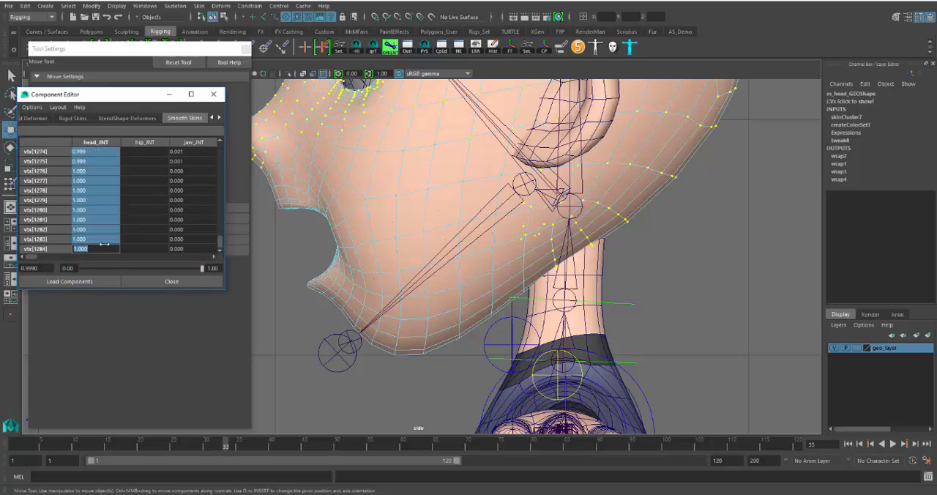
pyautogui.scroll(-10, 503, 279)
pyautogui.scroll(6, 529, 262)
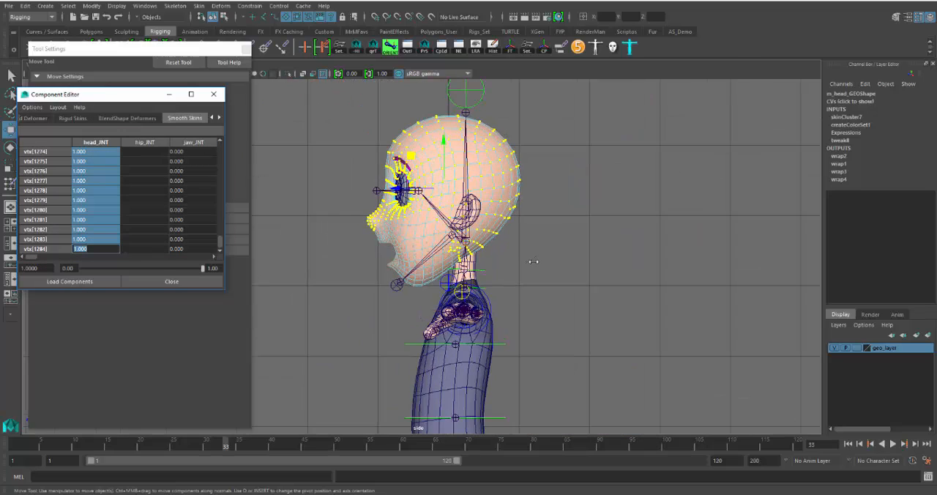
# Return the head mesh to object mode and switch to the perspective view
pyautogui.rightClick(428, 224)
pyautogui.moveTo(428, 223); pyautogui.dragTo(476, 210, button='right')
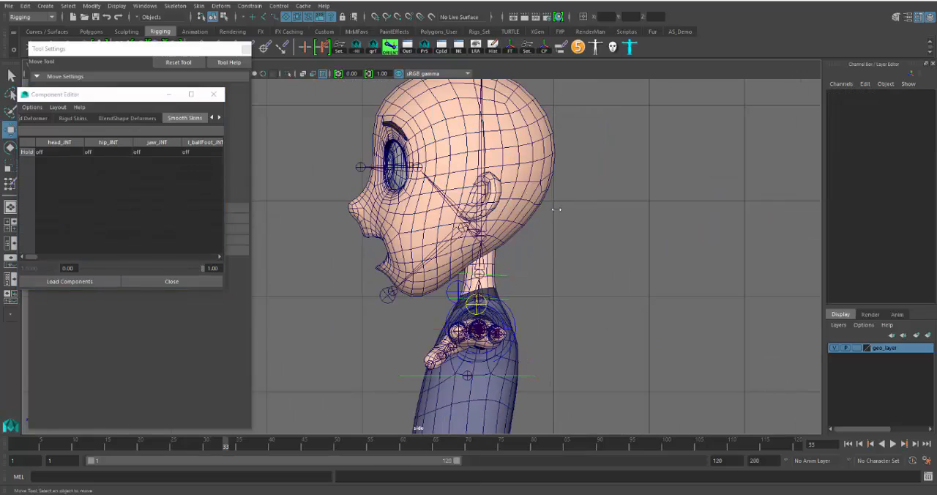
pyautogui.press('space')
pyautogui.press('space')
# Examine the open mouth and its corners around frame 30 from the front and at an angle
pyautogui.keyDown('alt'); pyautogui.moveTo(492, 267); pyautogui.dragTo(531, 275); pyautogui.keyUp('alt')
pyautogui.scroll(3, 532, 282)
pyautogui.keyDown('alt'); pyautogui.moveTo(439, 250); pyautogui.dragTo(459, 277); pyautogui.keyUp('alt')
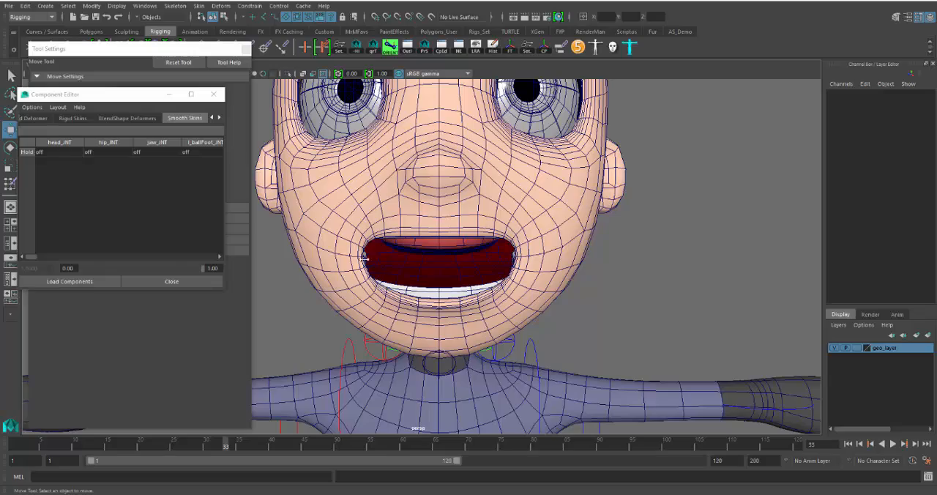
pyautogui.keyDown('alt'); pyautogui.moveTo(579, 294); pyautogui.dragTo(548, 304); pyautogui.keyUp('alt')
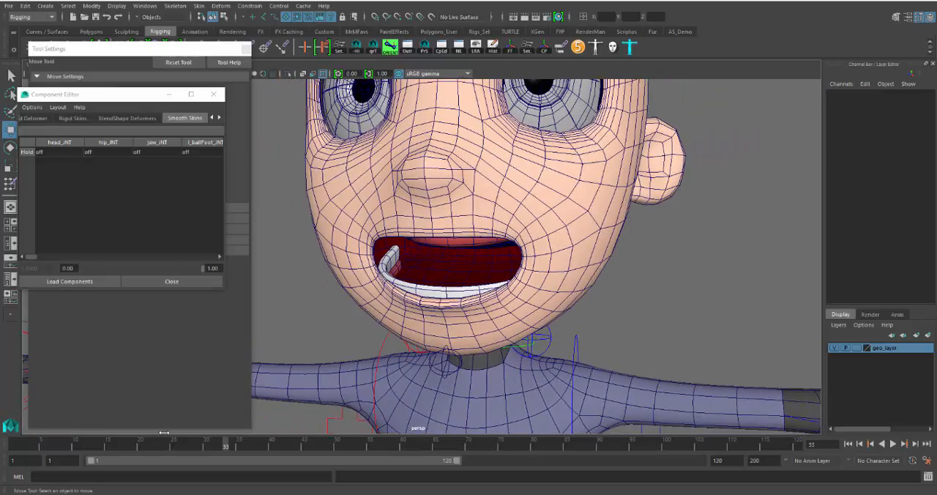
pyautogui.moveTo(225, 445); pyautogui.dragTo(207, 450)
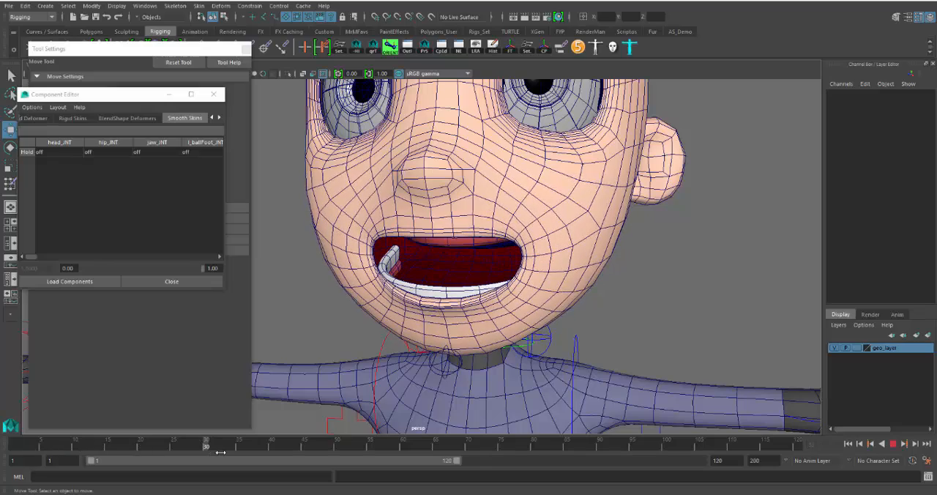
pyautogui.moveTo(565, 300)
pyautogui.keyDown('alt'); pyautogui.mouseDown()
pyautogui.moveTo(605, 308)
pyautogui.moveTo(579, 300)
pyautogui.mouseUp(); pyautogui.keyUp('alt')
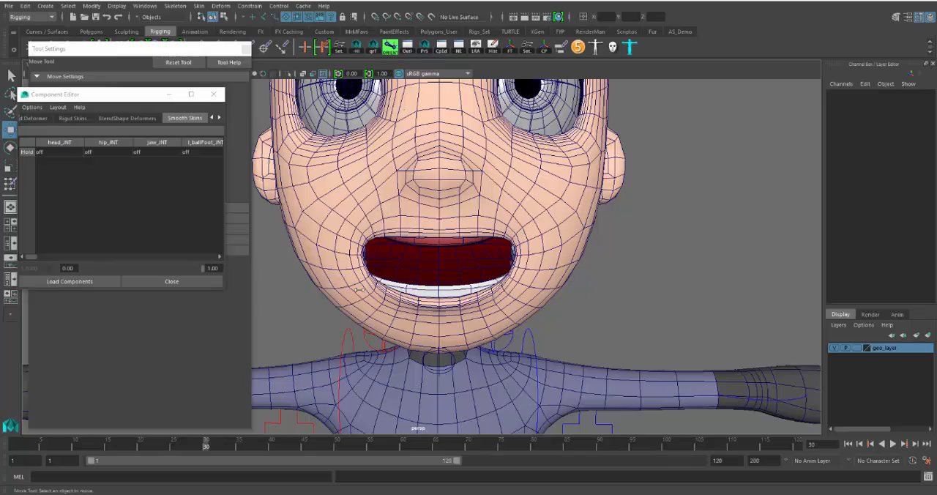
pyautogui.keyDown('alt'); pyautogui.moveTo(453, 260); pyautogui.dragTo(524, 260); pyautogui.keyUp('alt')
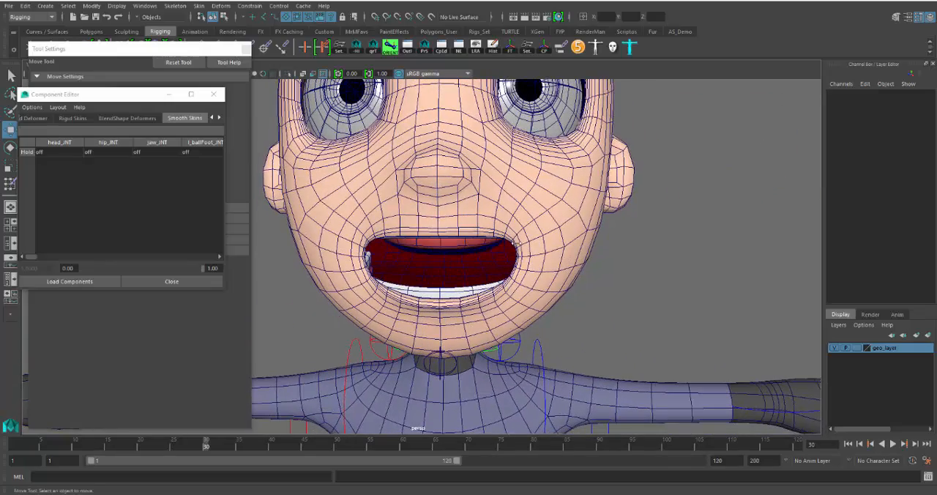
pyautogui.keyDown('alt'); pyautogui.moveTo(511, 248); pyautogui.dragTo(447, 255); pyautogui.keyUp('alt')
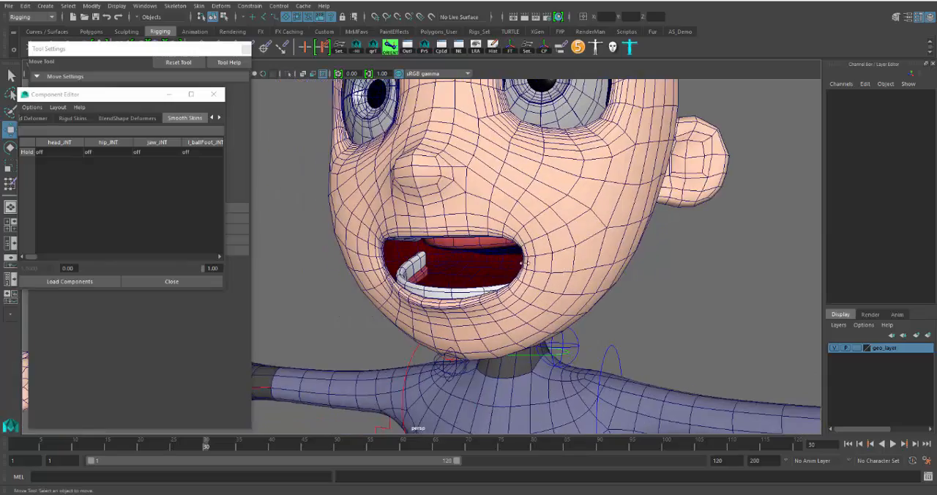
# Scrub through the jaw animation with the head in profile to check how the jaw opens and closes
pyautogui.scroll(-4, 606, 281)
pyautogui.scroll(-2, 616, 282)
pyautogui.keyDown('alt'); pyautogui.moveTo(617, 282); pyautogui.dragTo(454, 290); pyautogui.keyUp('alt')
pyautogui.hotkey('alt', 'v')
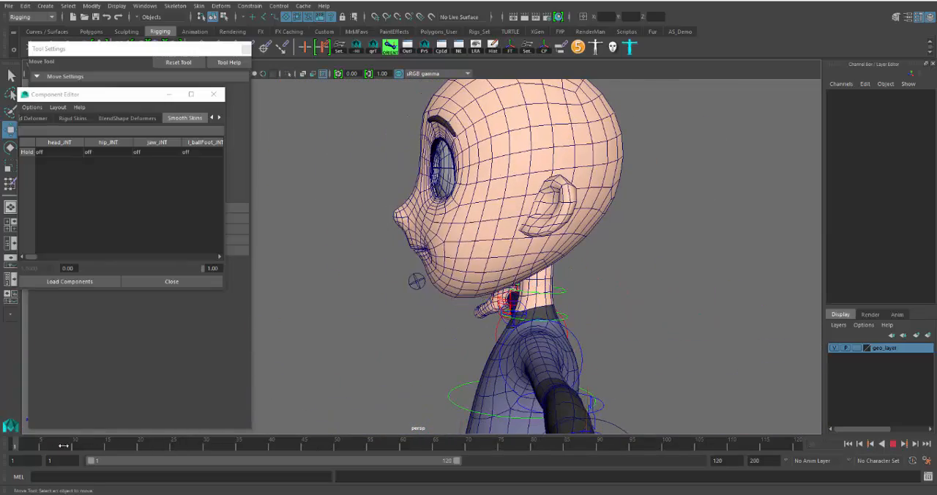
pyautogui.hotkey('alt', 'v')
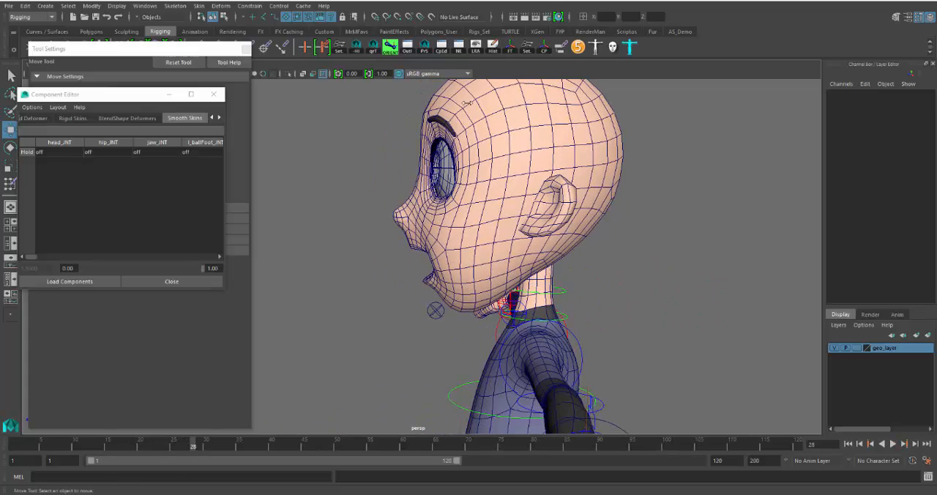
pyautogui.hotkey('alt', 'v')
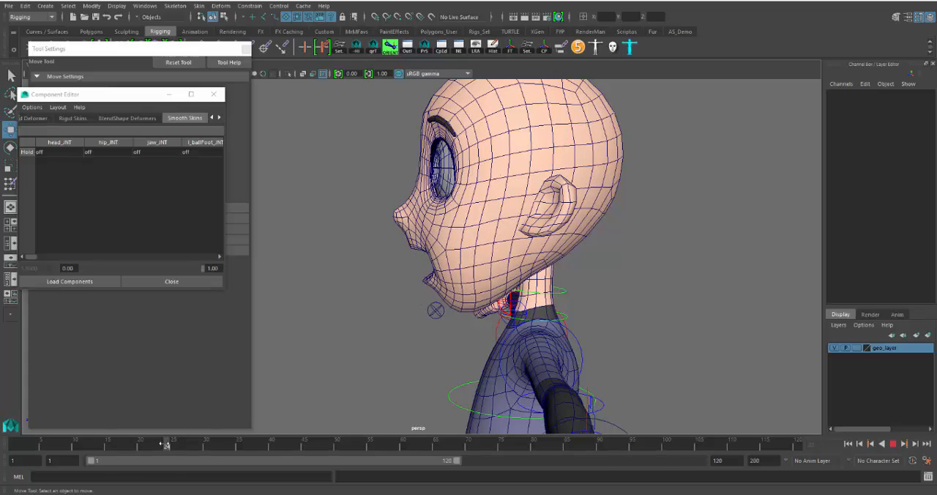
pyautogui.hotkey('alt', 'v')
pyautogui.keyDown('alt'); pyautogui.moveTo(464, 278); pyautogui.dragTo(578, 265); pyautogui.keyUp('alt')
pyautogui.moveTo(512, 291)
pyautogui.keyDown('alt'); pyautogui.mouseDown()
pyautogui.moveTo(549, 293)
pyautogui.moveTo(524, 296)
pyautogui.mouseUp(); pyautogui.keyUp('alt')
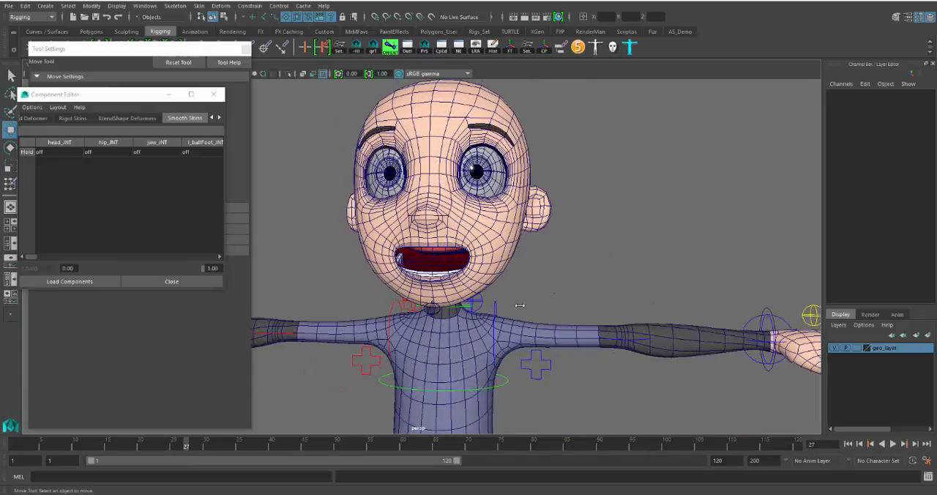
# Close the Component Editor and the Tool Settings window
pyautogui.keyDown('alt'); pyautogui.moveTo(518, 305); pyautogui.dragTo(524, 305, button='right'); pyautogui.keyUp('alt')
pyautogui.click(213, 95)
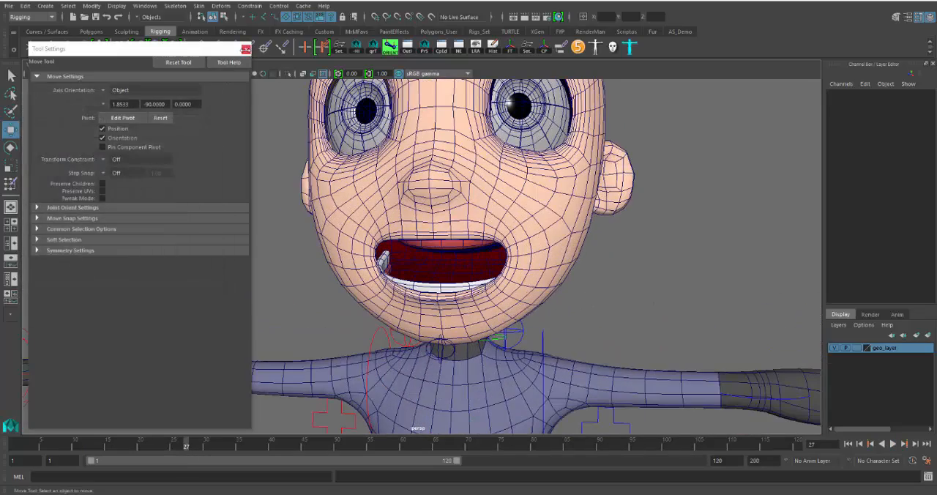
pyautogui.click(246, 49)
# Try out the left and right smile values of the head mesh's Expressions blend shape and undo the changes
pyautogui.click(543, 260)
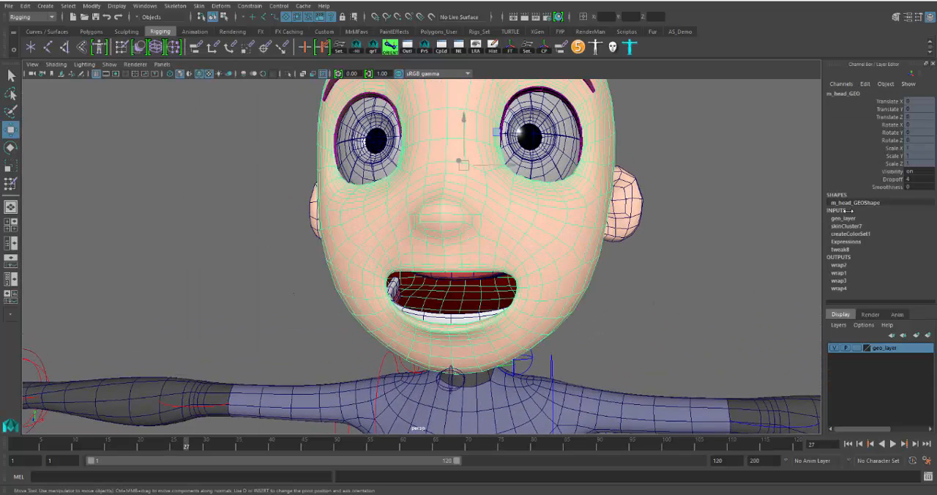
pyautogui.click(854, 242)
pyautogui.scroll(-2, 867, 261)
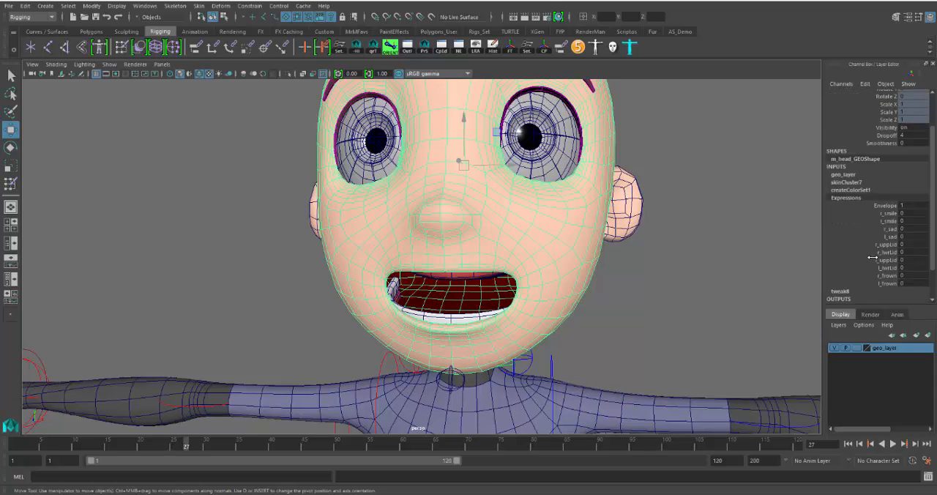
pyautogui.moveTo(889, 213); pyautogui.dragTo(887, 221)
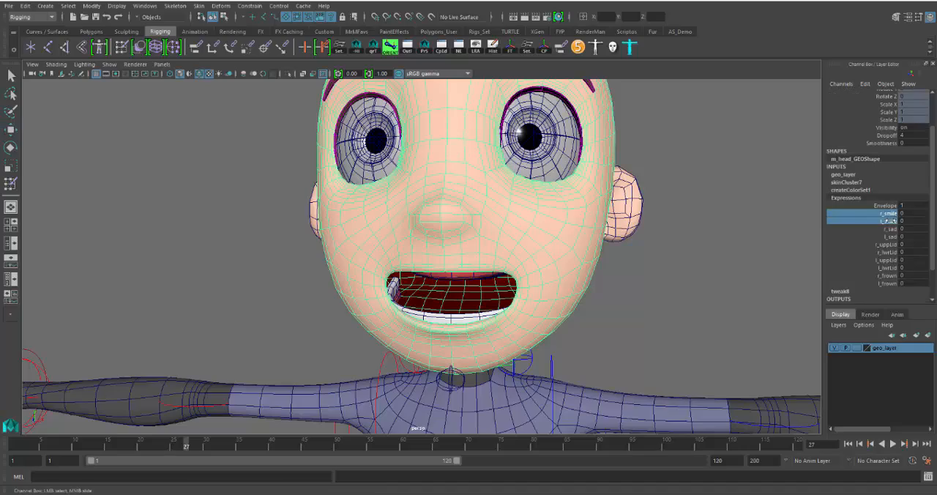
pyautogui.moveTo(753, 286); pyautogui.dragTo(765, 282, button='middle')
pyautogui.moveTo(684, 302)
pyautogui.keyDown('alt'); pyautogui.mouseDown()
pyautogui.moveTo(756, 303)
pyautogui.moveTo(670, 302)
pyautogui.mouseUp(); pyautogui.keyUp('alt')
pyautogui.hotkey('ctrl', 'z')
pyautogui.hotkey('ctrl', 'z')
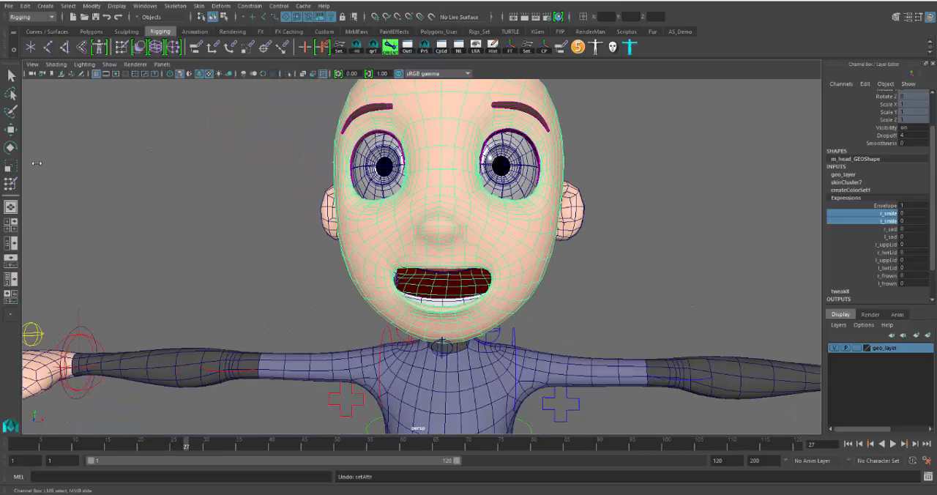
# Deselect the head mesh and return the animation to frame 1
pyautogui.keyDown('alt'); pyautogui.moveTo(265, 234); pyautogui.dragTo(414, 358); pyautogui.keyUp('alt')
pyautogui.click(431, 374)
pyautogui.keyDown('alt'); pyautogui.moveTo(522, 334); pyautogui.dragTo(441, 376); pyautogui.keyUp('alt')
pyautogui.click(438, 363)
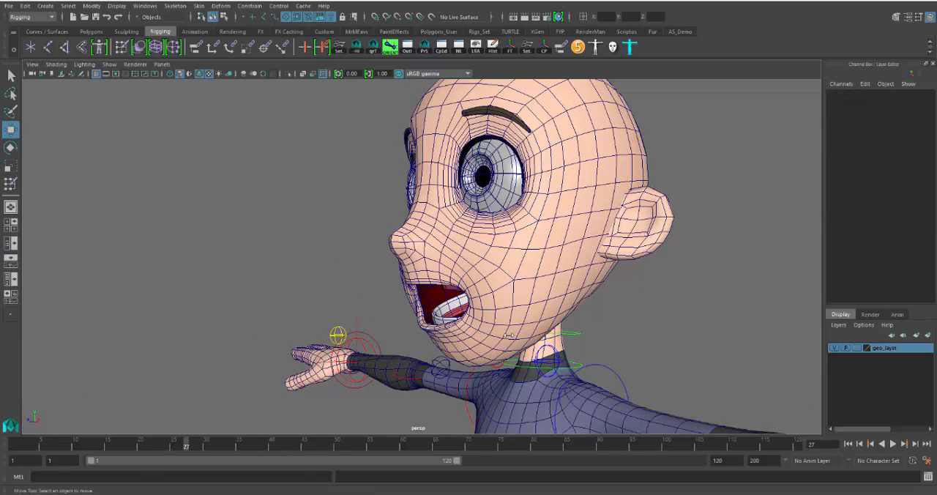
pyautogui.moveTo(183, 445); pyautogui.dragTo(15, 446)
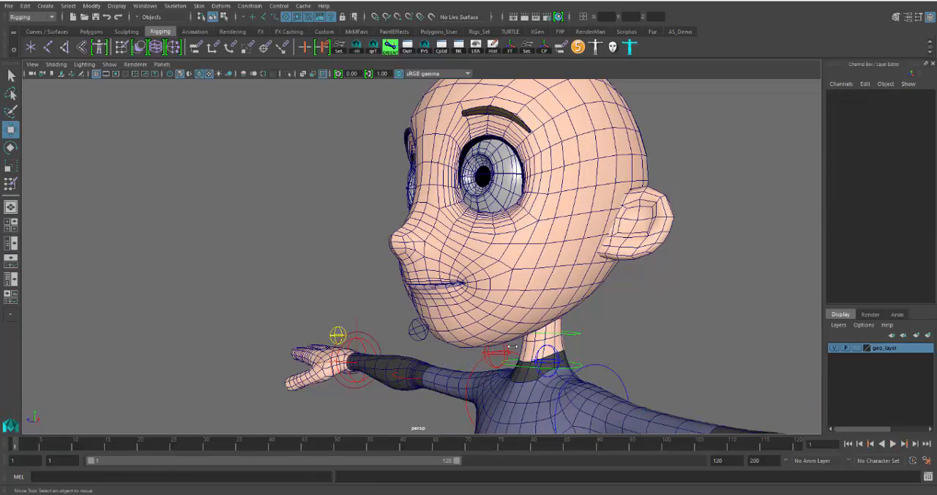
pyautogui.keyDown('alt'); pyautogui.moveTo(575, 322); pyautogui.dragTo(501, 325); pyautogui.keyUp('alt')
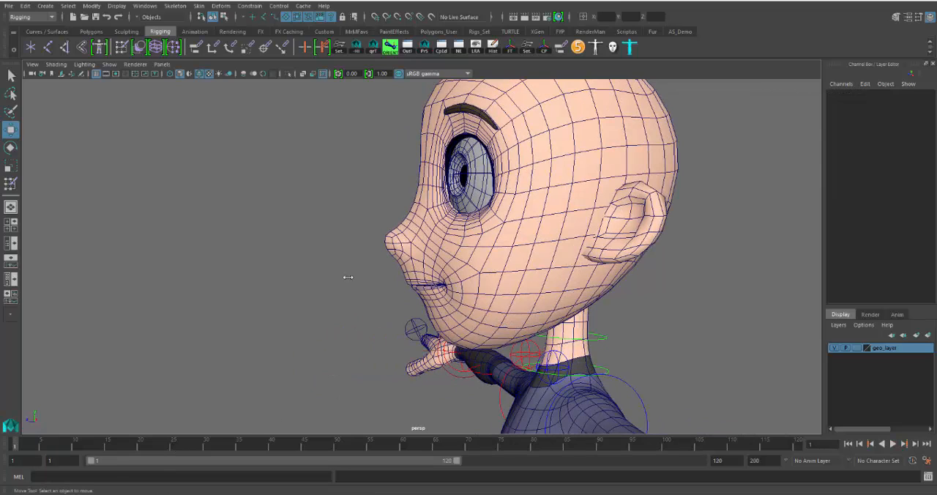
# Delete the jaw control's animation keys from frame 1 to frame 22
pyautogui.click(413, 329)
pyautogui.click(151, 446)
pyautogui.keyDown('shift'); pyautogui.moveTo(152, 445); pyautogui.dragTo(14, 446); pyautogui.keyUp('shift')
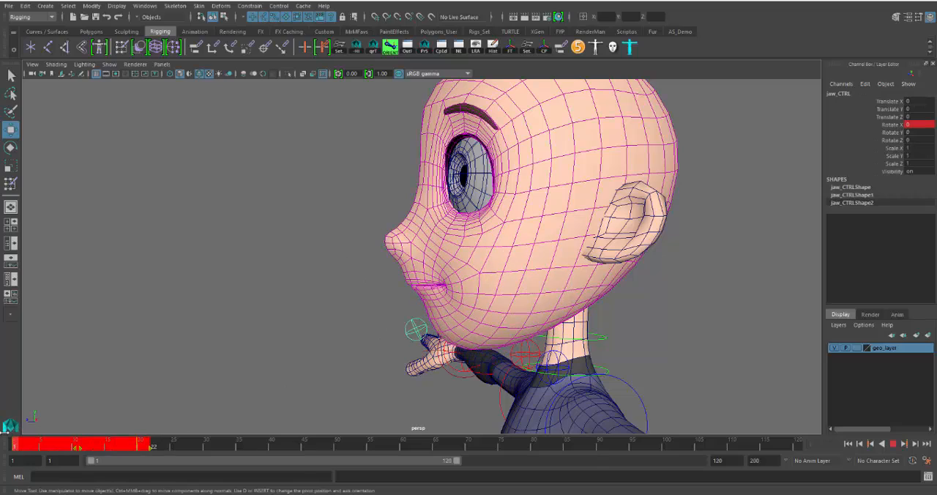
pyautogui.rightClick(60, 443)
pyautogui.click(119, 328)
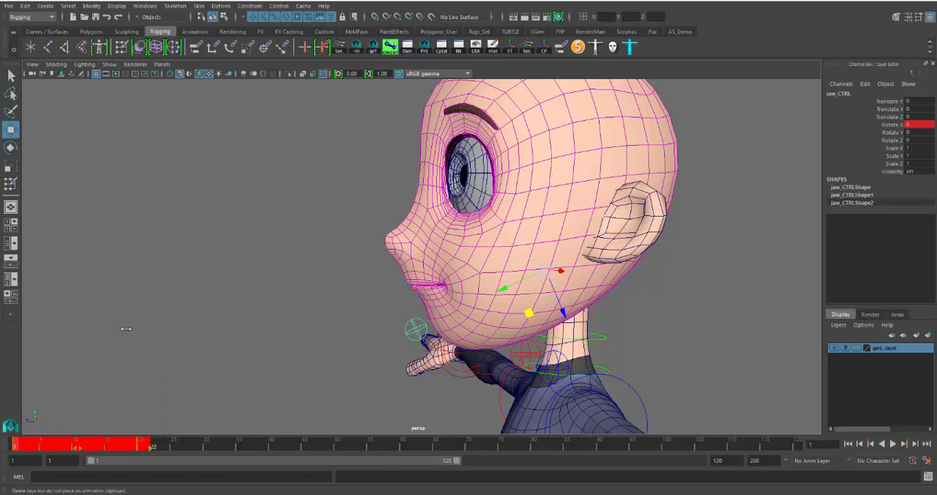
pyautogui.click(287, 336)
# Inspect the head mesh and both ear meshes by selecting each in turn
pyautogui.scroll(-5, 289, 344)
pyautogui.keyDown('alt'); pyautogui.moveTo(290, 345); pyautogui.dragTo(420, 354); pyautogui.keyUp('alt')
pyautogui.click(550, 260)
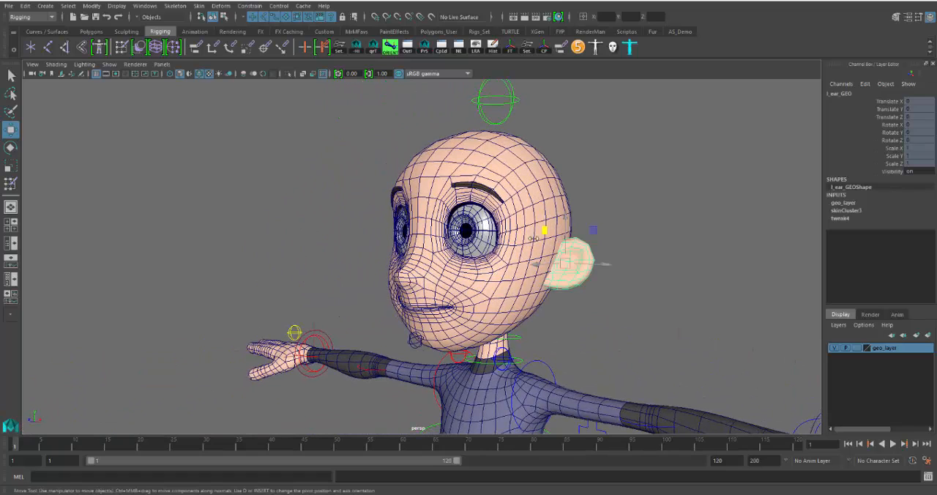
pyautogui.click(512, 177)
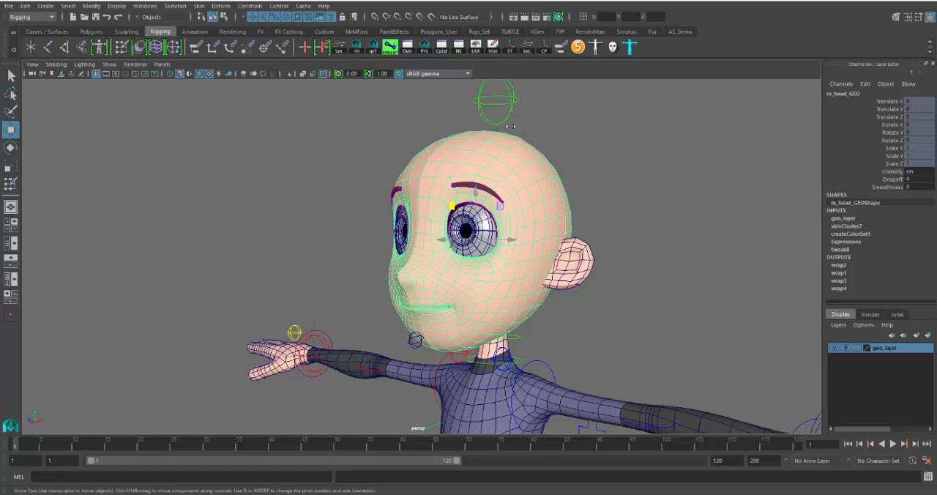
pyautogui.keyDown('alt'); pyautogui.moveTo(601, 280); pyautogui.dragTo(540, 266, button='middle'); pyautogui.keyUp('alt')
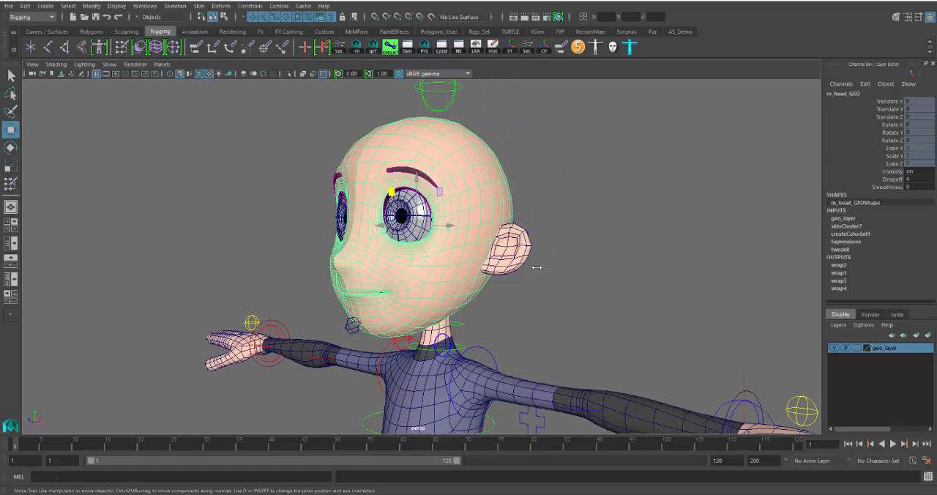
pyautogui.click(513, 247)
pyautogui.moveTo(500, 311)
pyautogui.keyDown('alt'); pyautogui.mouseDown()
pyautogui.moveTo(610, 309)
pyautogui.moveTo(468, 305)
pyautogui.moveTo(515, 310)
pyautogui.mouseUp(); pyautogui.keyUp('alt')
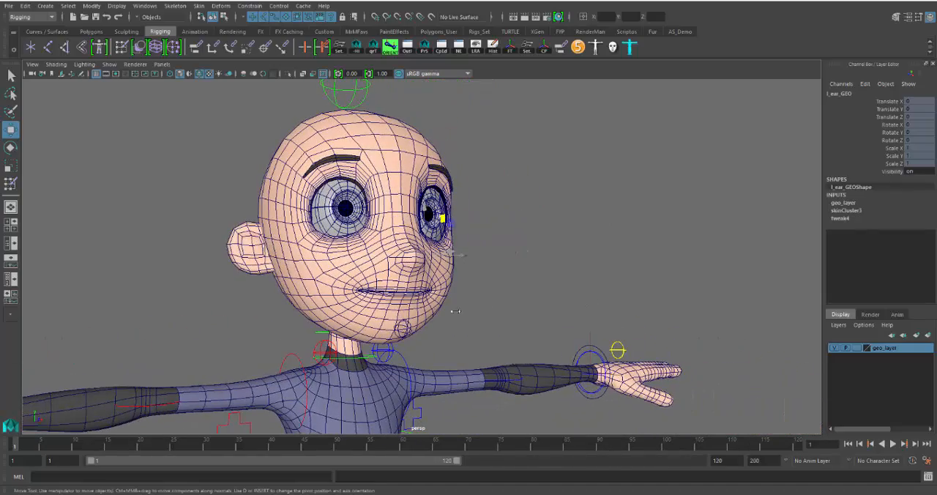
pyautogui.click(257, 248)
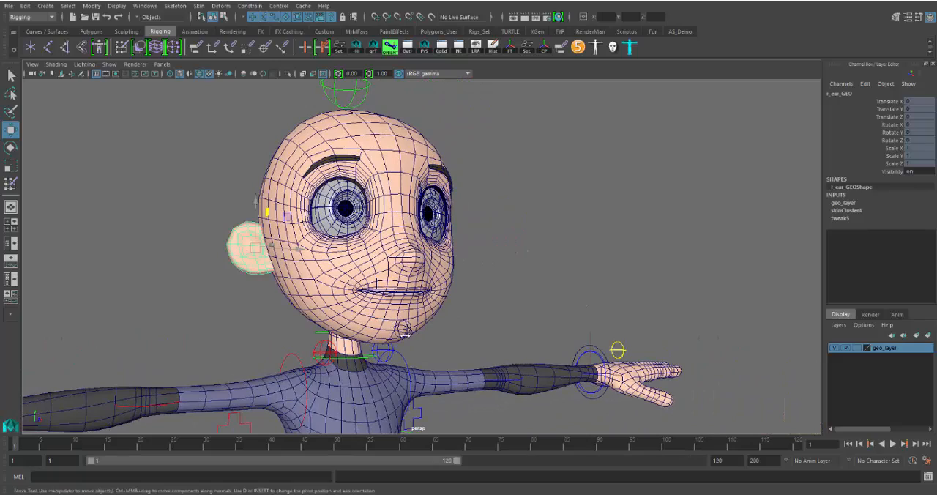
# Open the mouth by rotating the jaw control to a Rotate X of about 24.6
pyautogui.click(403, 329)
pyautogui.press('e')
pyautogui.moveTo(372, 268); pyautogui.dragTo(373, 288)
pyautogui.keyDown('alt'); pyautogui.moveTo(412, 320); pyautogui.dragTo(375, 294); pyautogui.keyUp('alt')
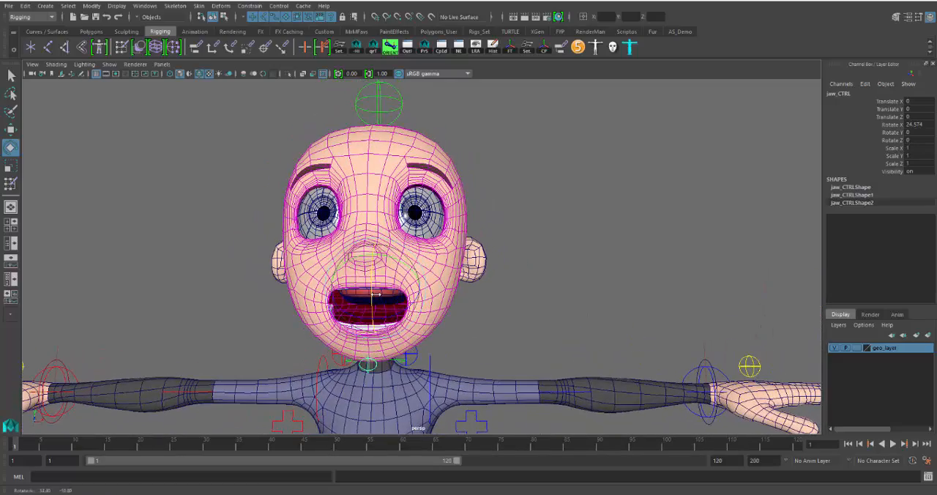